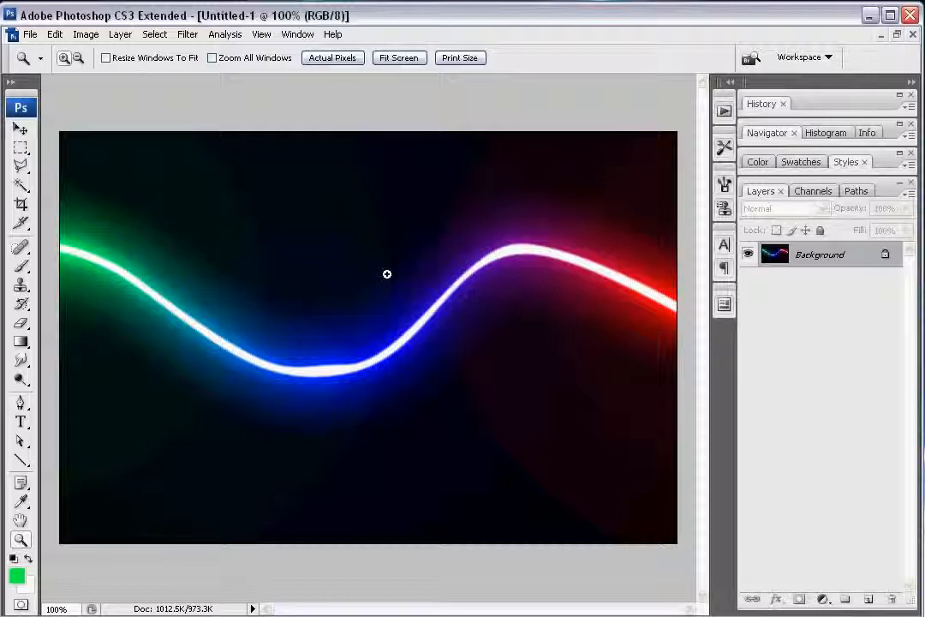
Step: Examine the finished neon streak closely from its green end through the blue curve to its red end
left_click(90, 266)
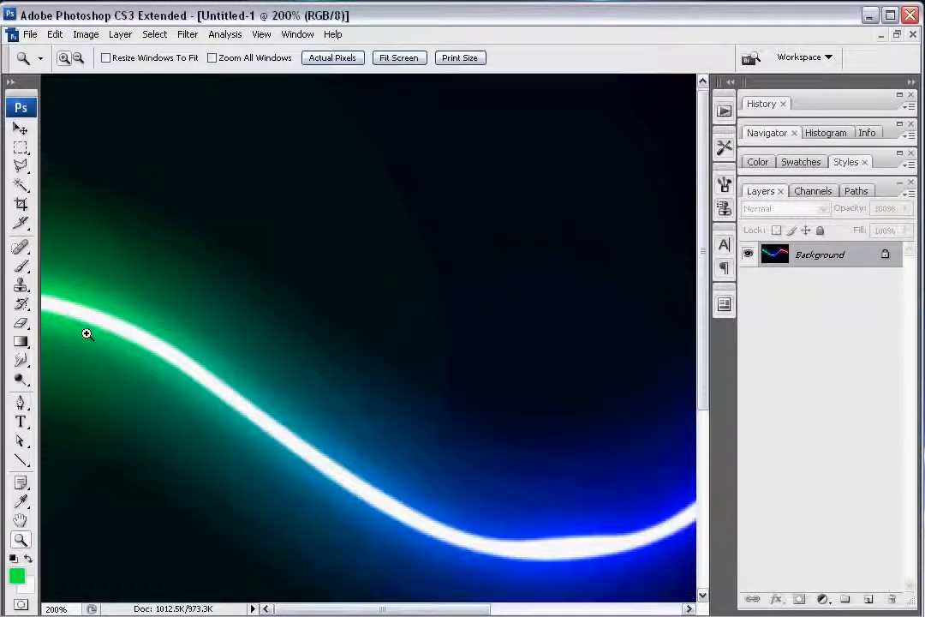
key("v")
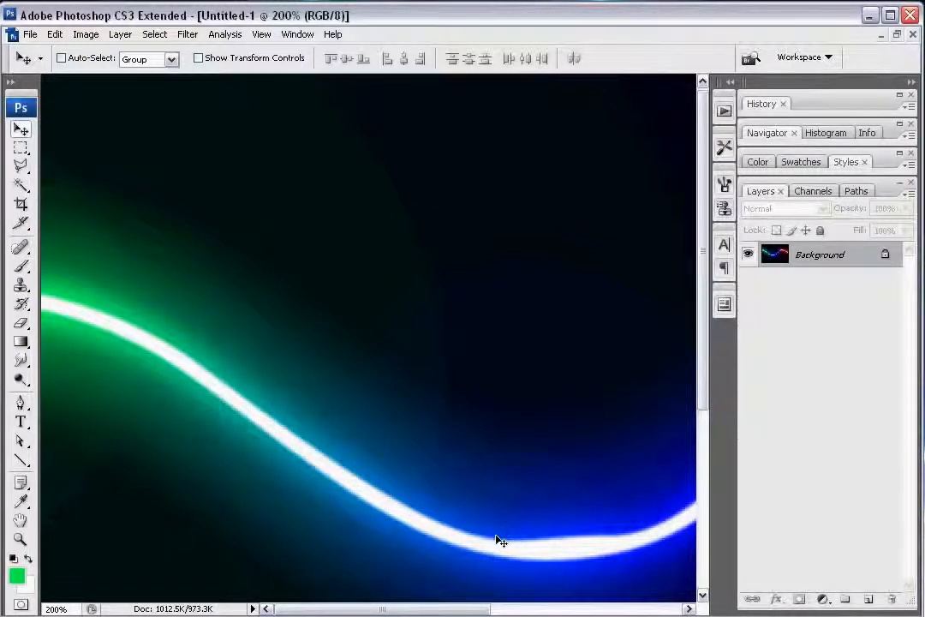
key("h")
left_click_drag(570, 483, 293, 333)
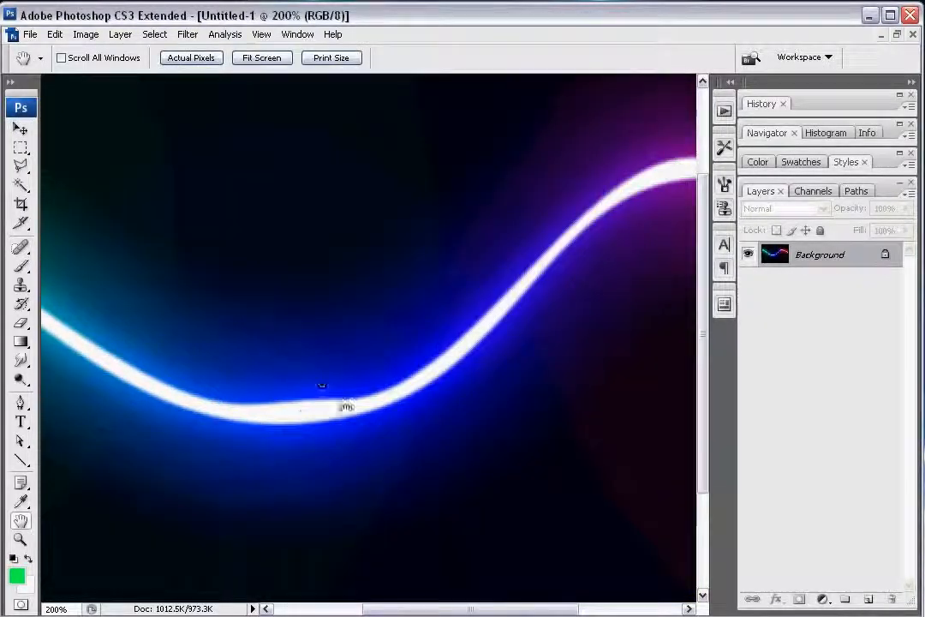
mouse_move(317, 404)
left_mouse_down()
mouse_move(444, 320)
mouse_move(291, 429)
mouse_move(126, 419)
left_mouse_up()
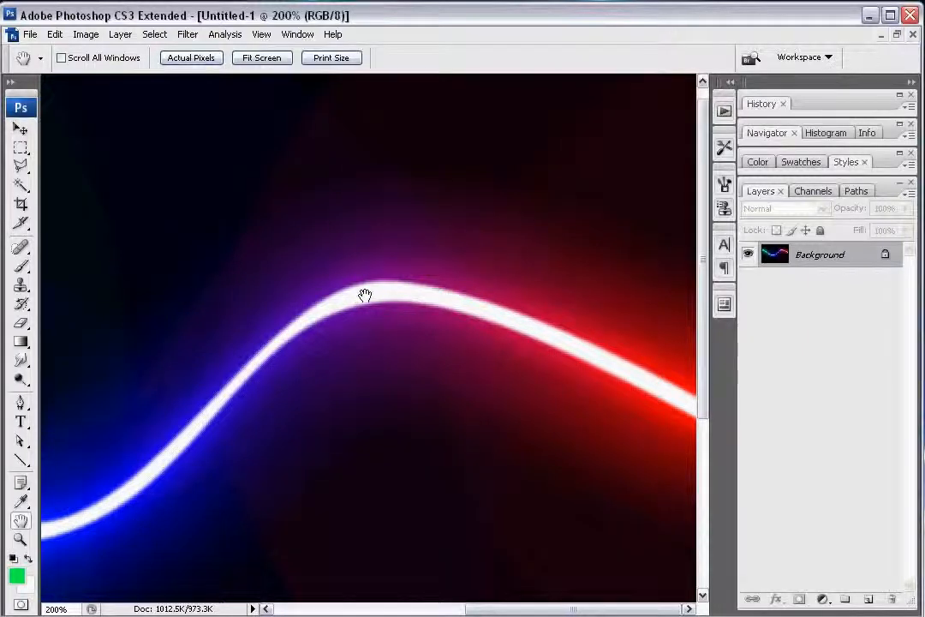
mouse_move(643, 384)
left_mouse_down()
mouse_move(212, 345)
mouse_move(468, 441)
mouse_move(461, 503)
mouse_move(432, 423)
mouse_move(475, 342)
left_mouse_up()
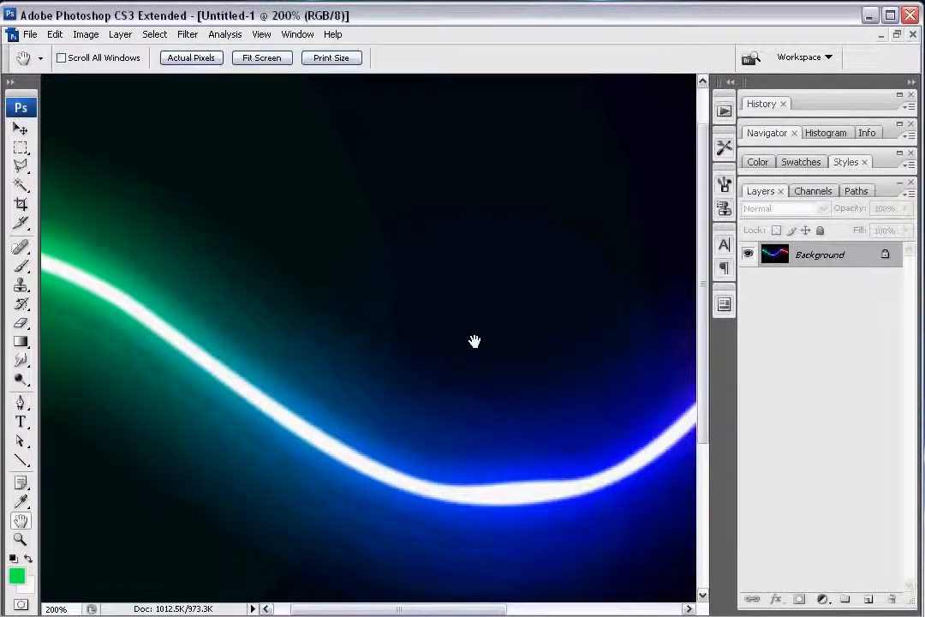
key("z")
left_click(447, 339, "alt")
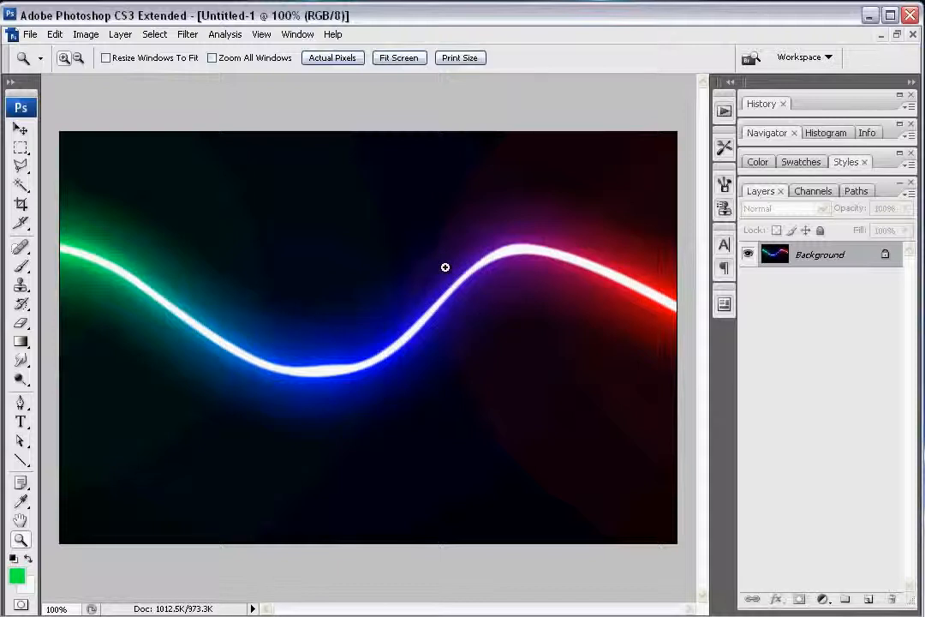
Step: Switch to Windows Picture and Fax Viewer, browse the sample glow artworks starting from Lightningstreeks copy.jpg, and close the viewer
left_click(420, 615)
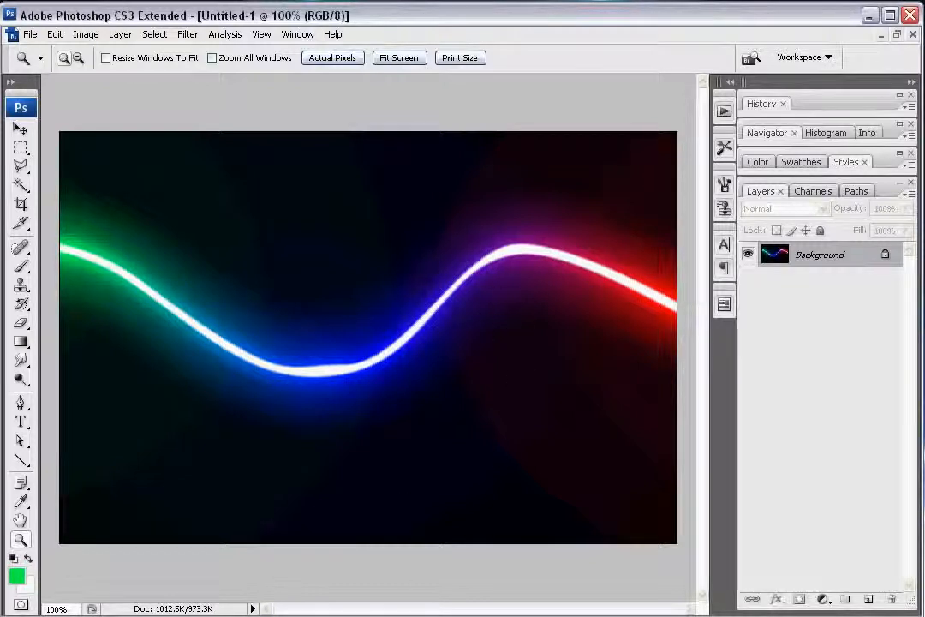
left_click_drag(542, 60, 361, 51)
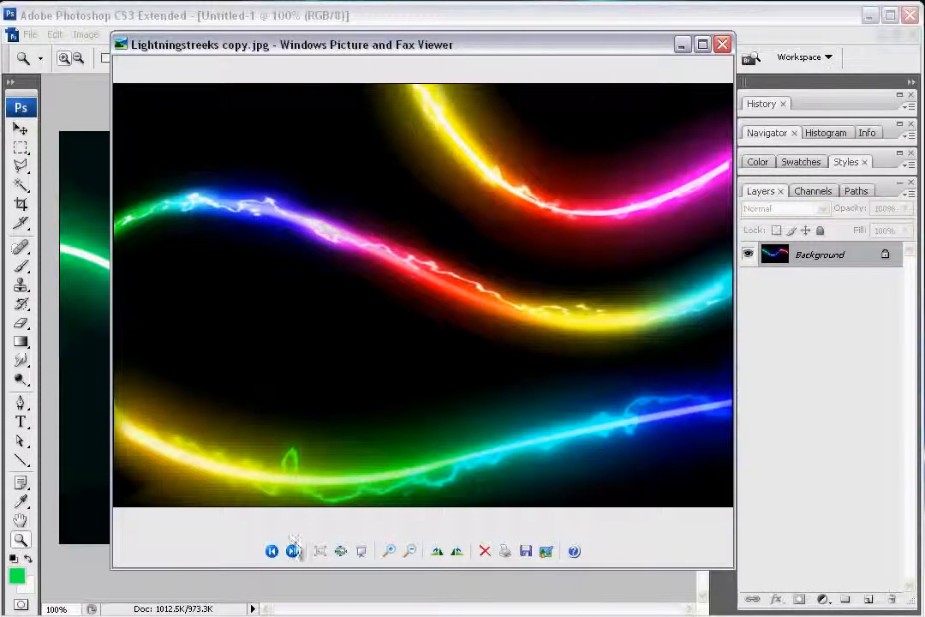
left_click(293, 552)
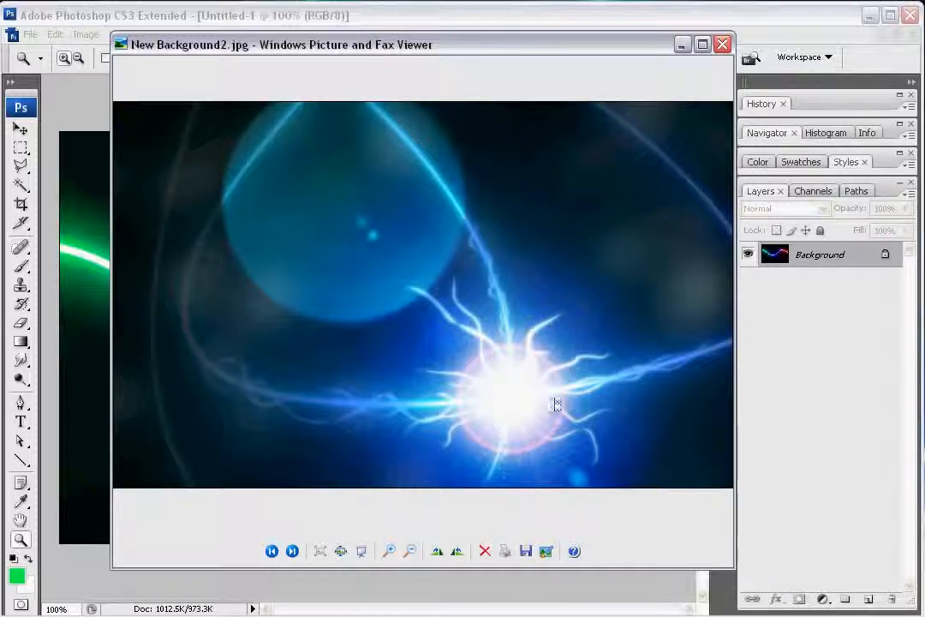
left_click(293, 552)
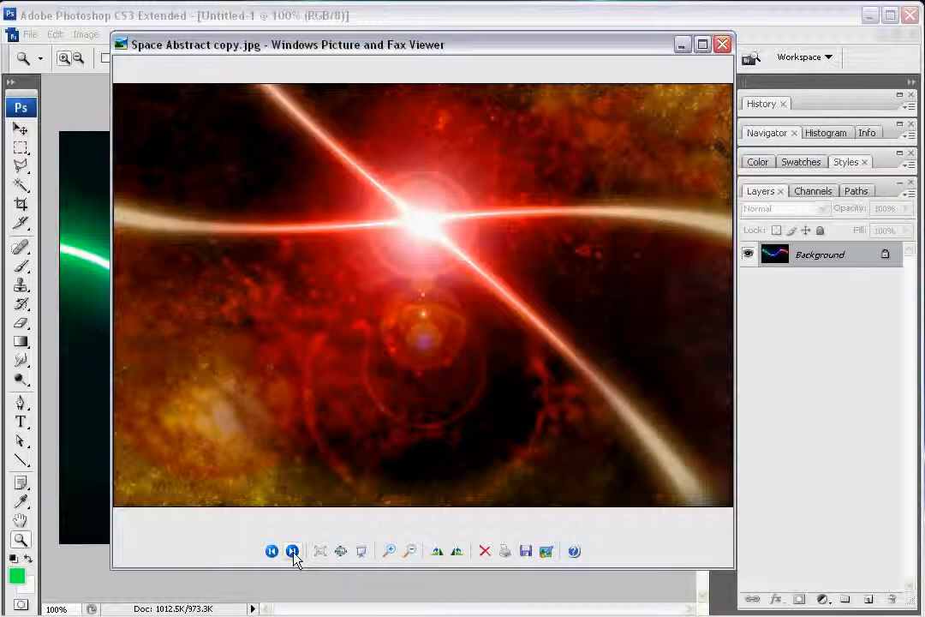
left_click(293, 552)
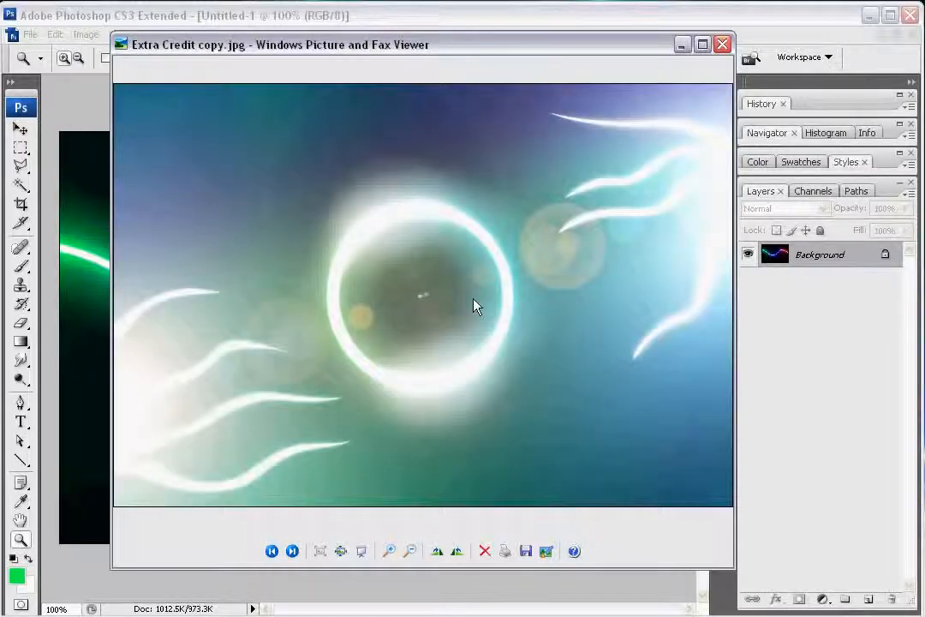
left_click(292, 552)
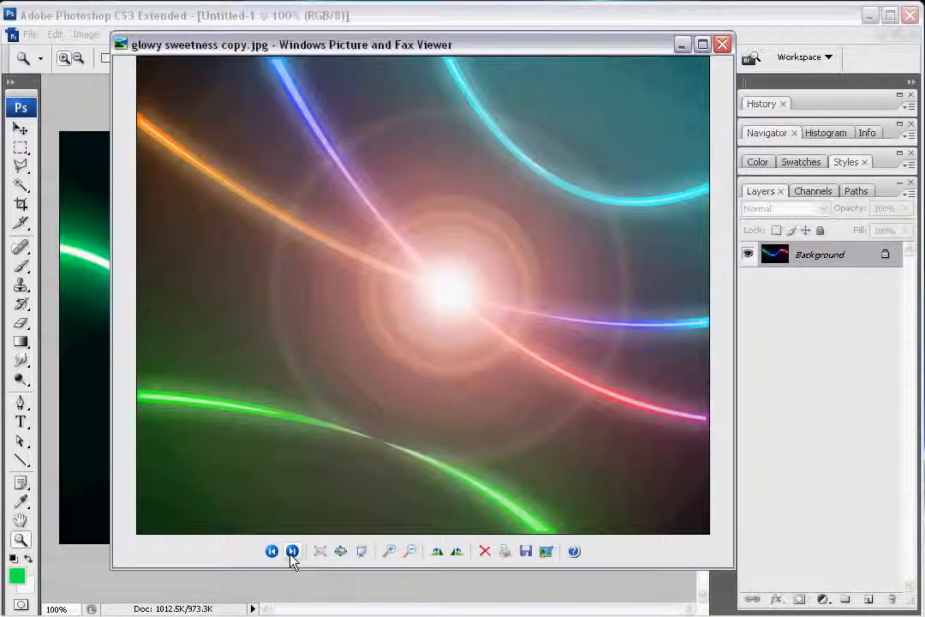
left_click(292, 552)
left_click(292, 552)
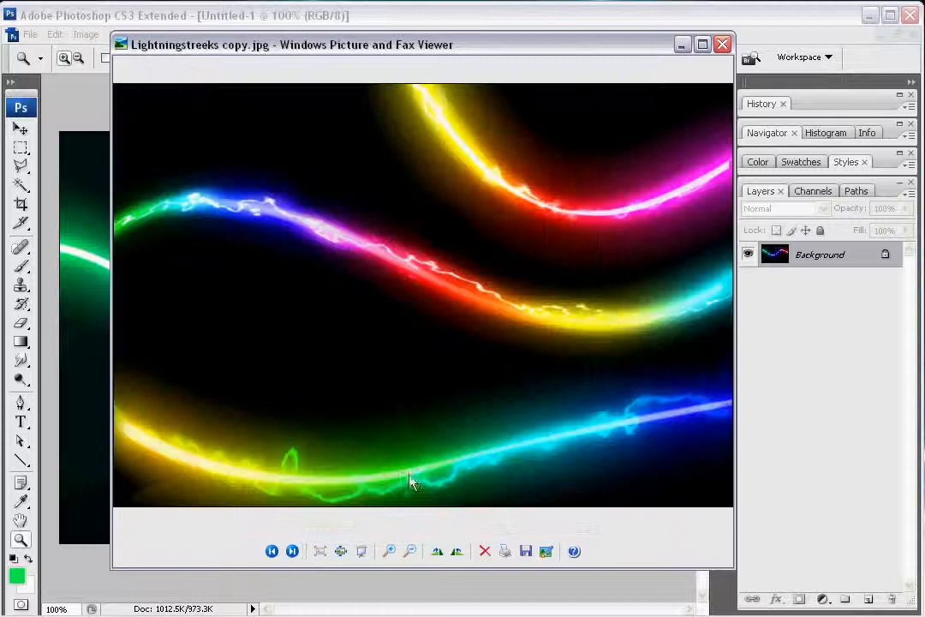
left_click(723, 45)
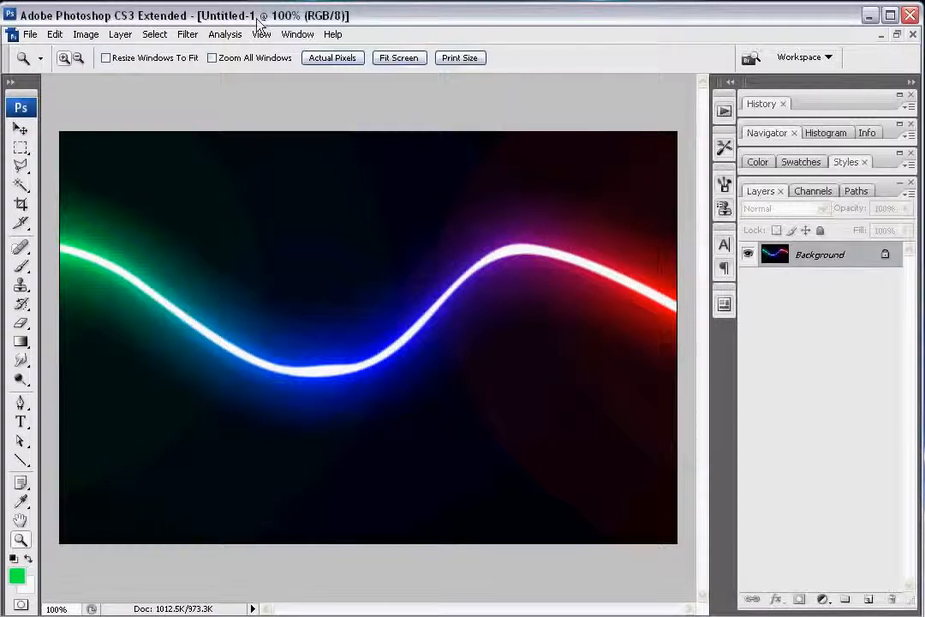
left_click(35, 38)
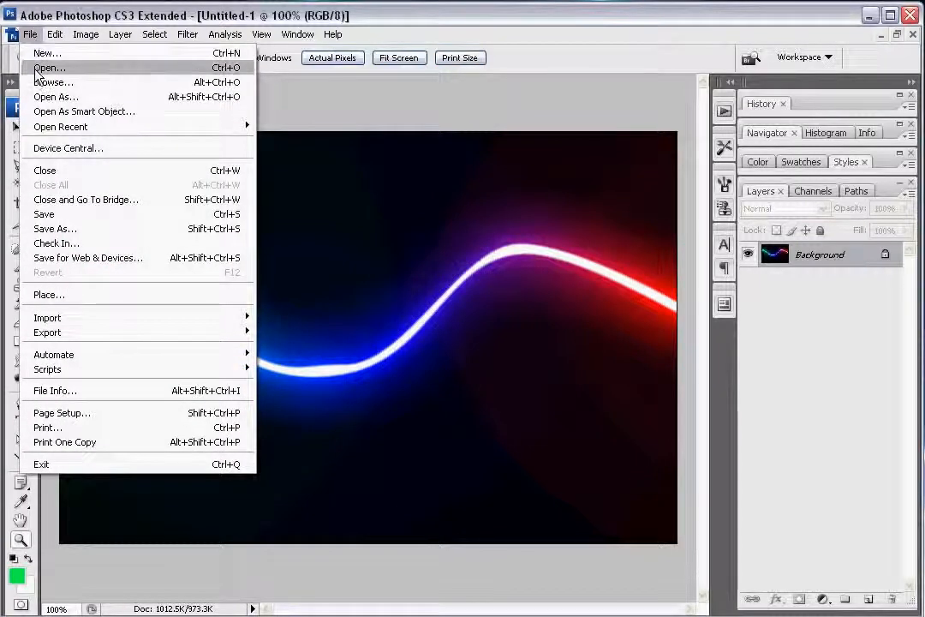
left_click(38, 69)
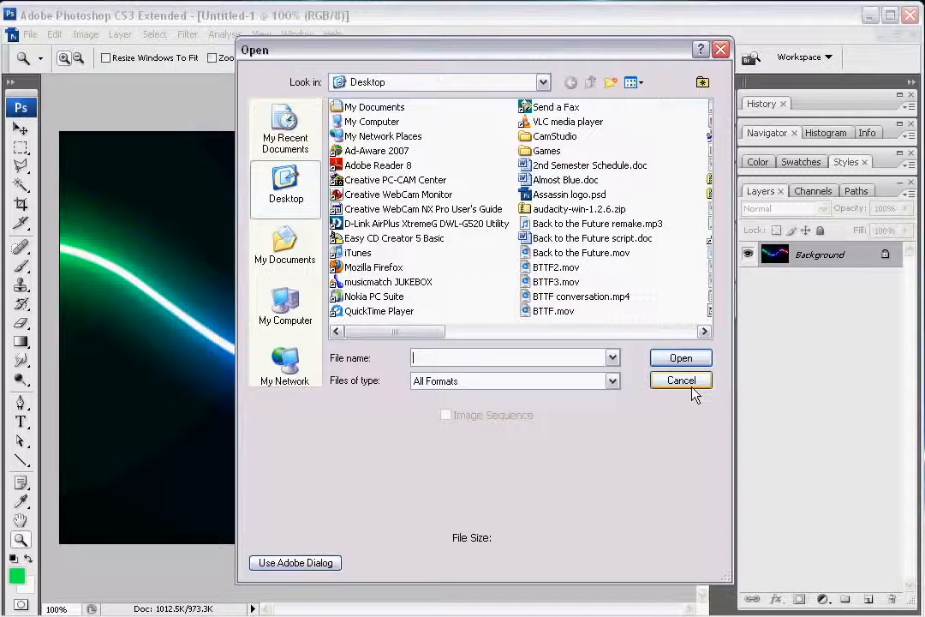
left_click(682, 381)
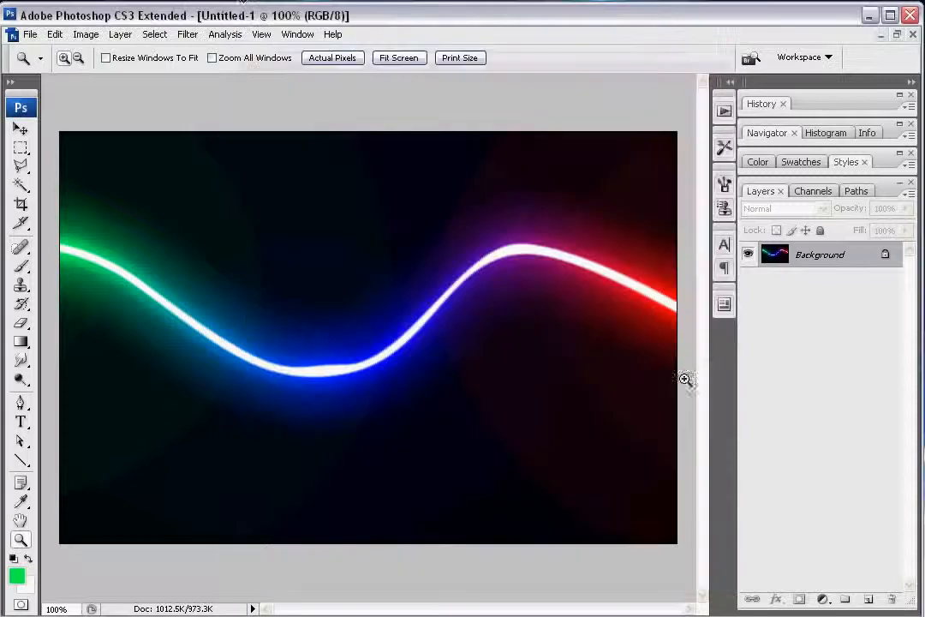
Step: Close the finished example document and create a new blank document with a white background
left_click(31, 36)
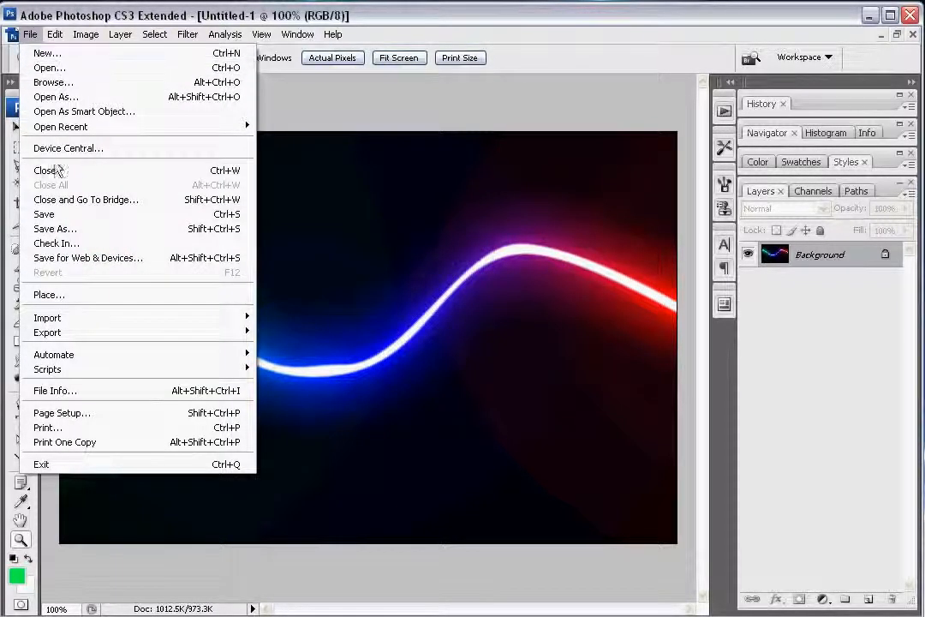
left_click(94, 170)
left_click(642, 267)
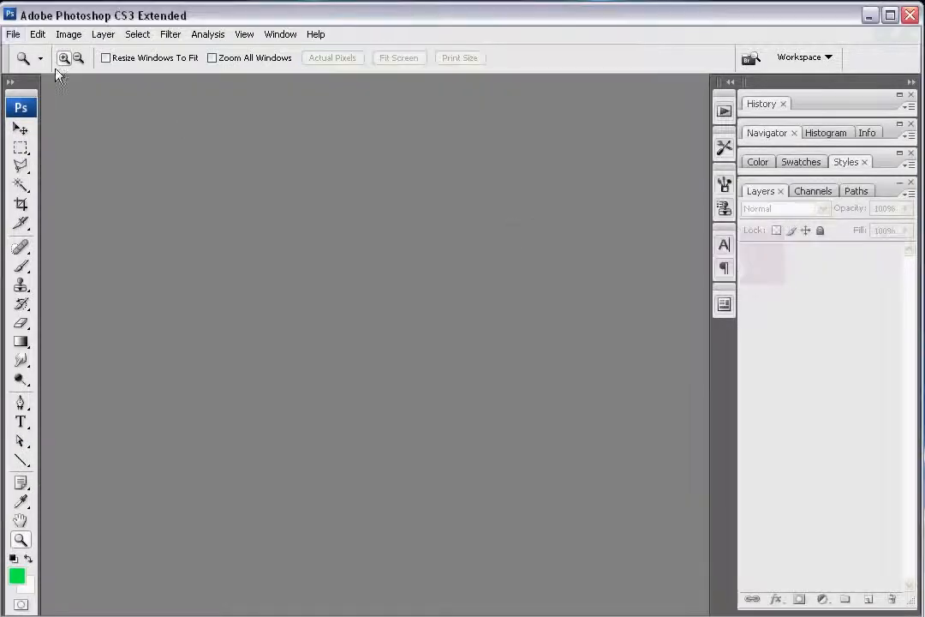
left_click(14, 35)
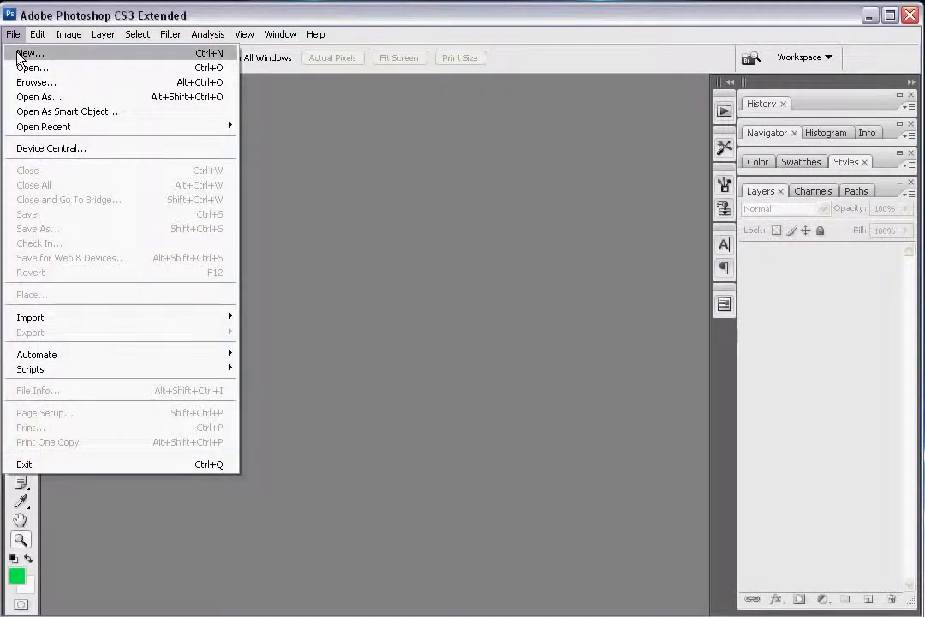
left_click(25, 52)
left_click(728, 175)
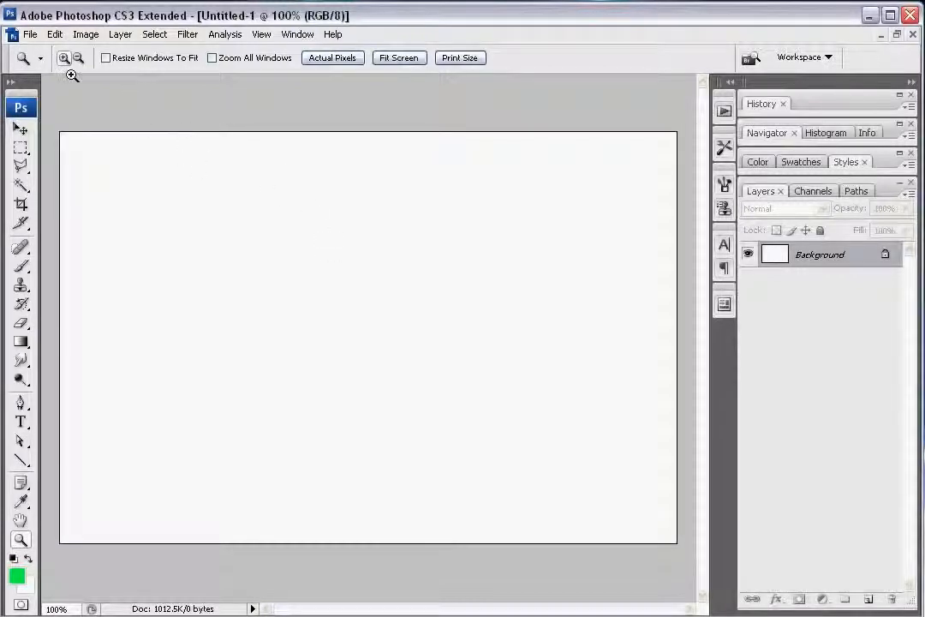
Step: Fill the Background layer with Black in Normal mode at 100% opacity
left_click(54, 34)
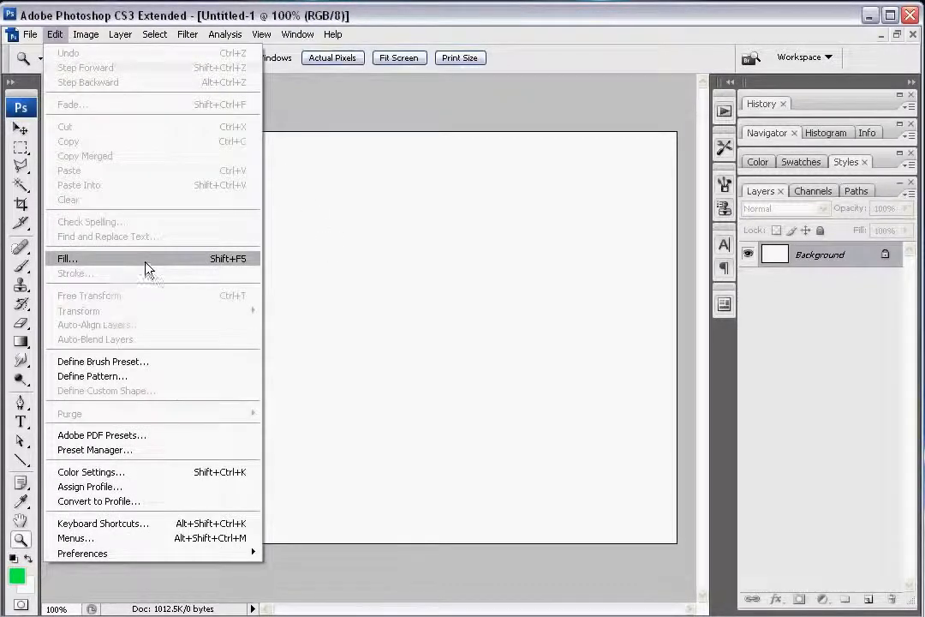
left_click(147, 269)
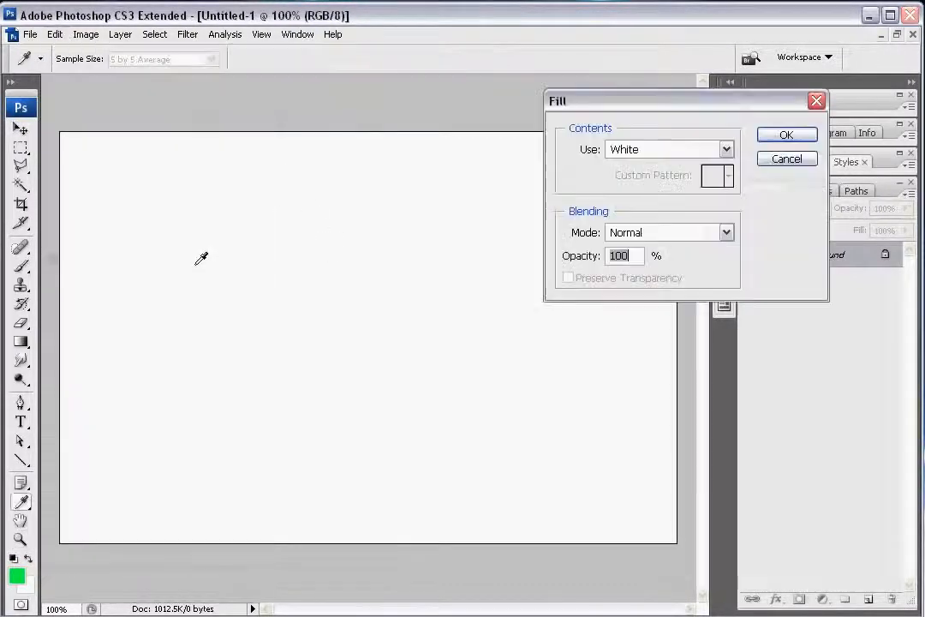
left_click(686, 154)
left_click(635, 264)
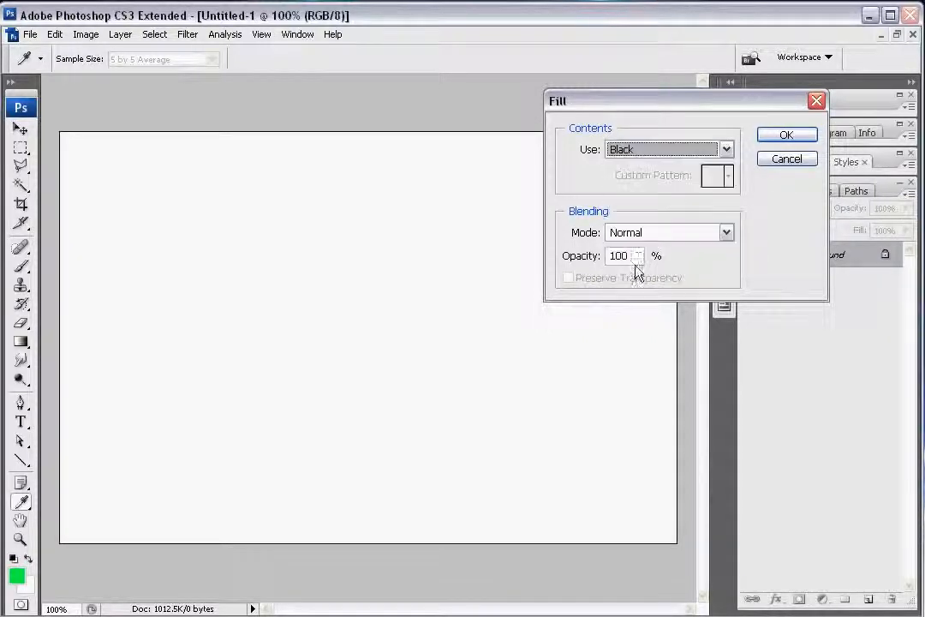
left_click(786, 135)
key("z")
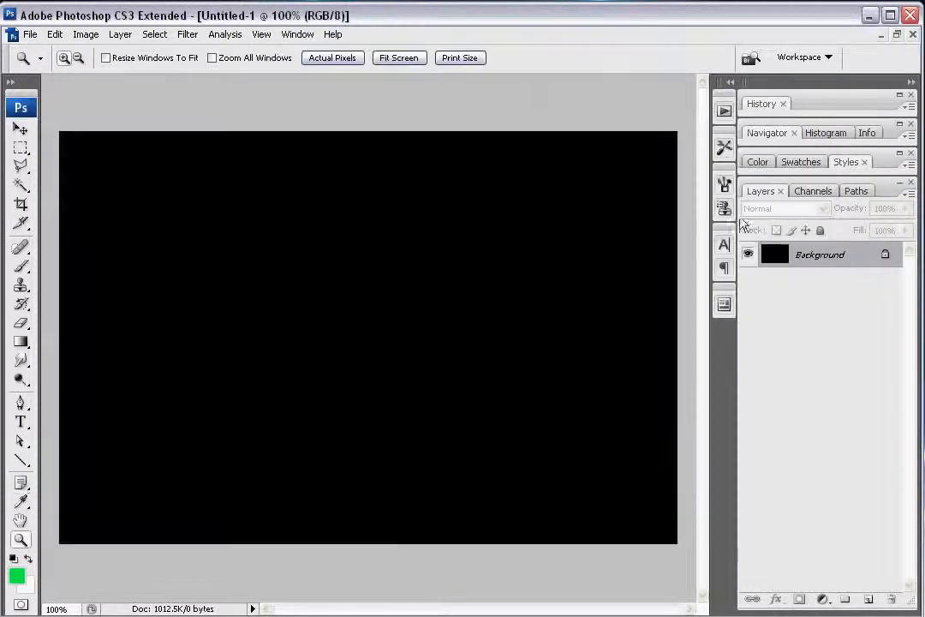
Step: Create a new path and draw a wavy curve with the Pen tool from beyond the canvas's left edge past its right edge
left_click(853, 192)
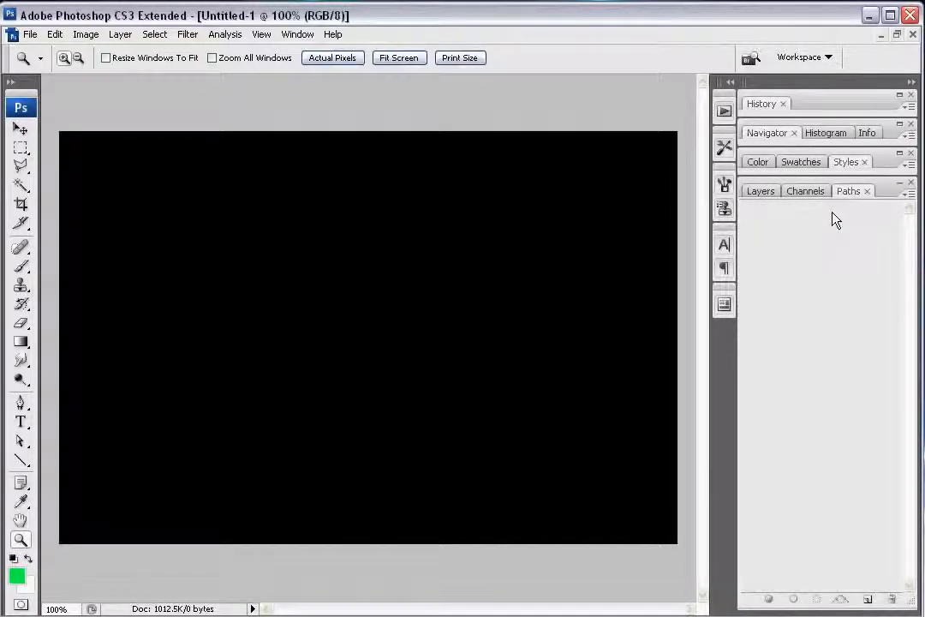
left_click(870, 600)
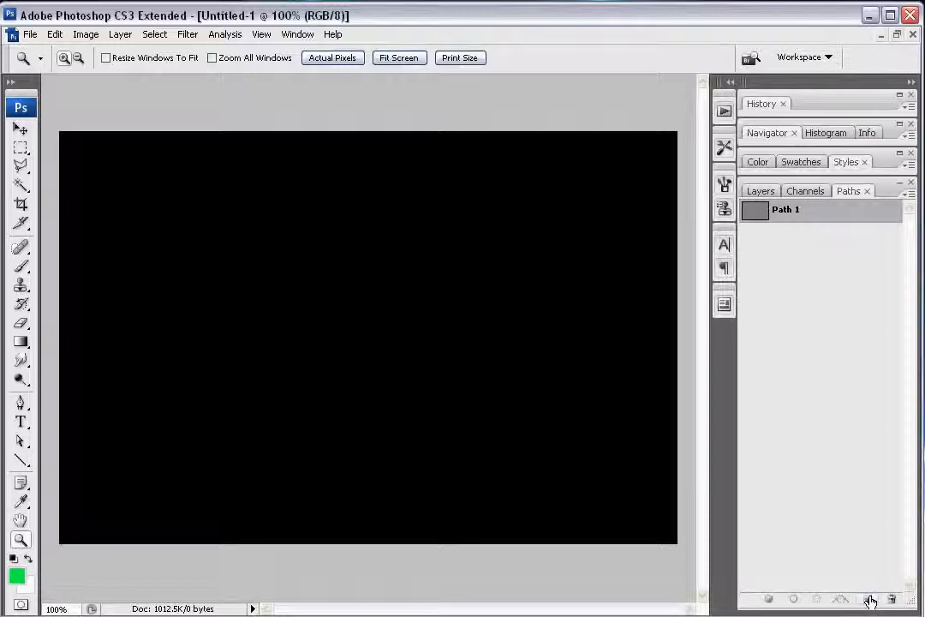
left_click(21, 402)
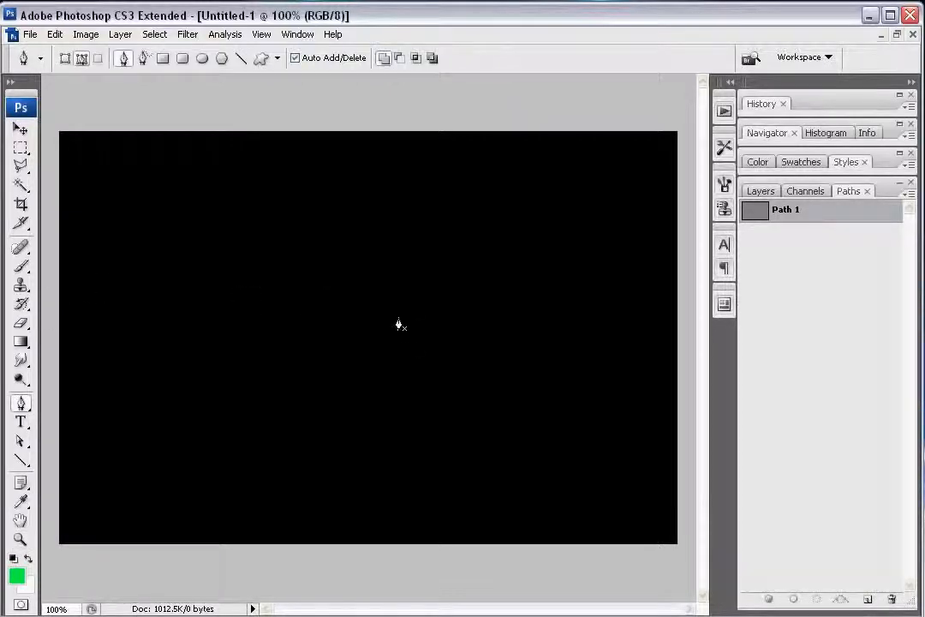
left_click(350, 376, "ctrl+alt")
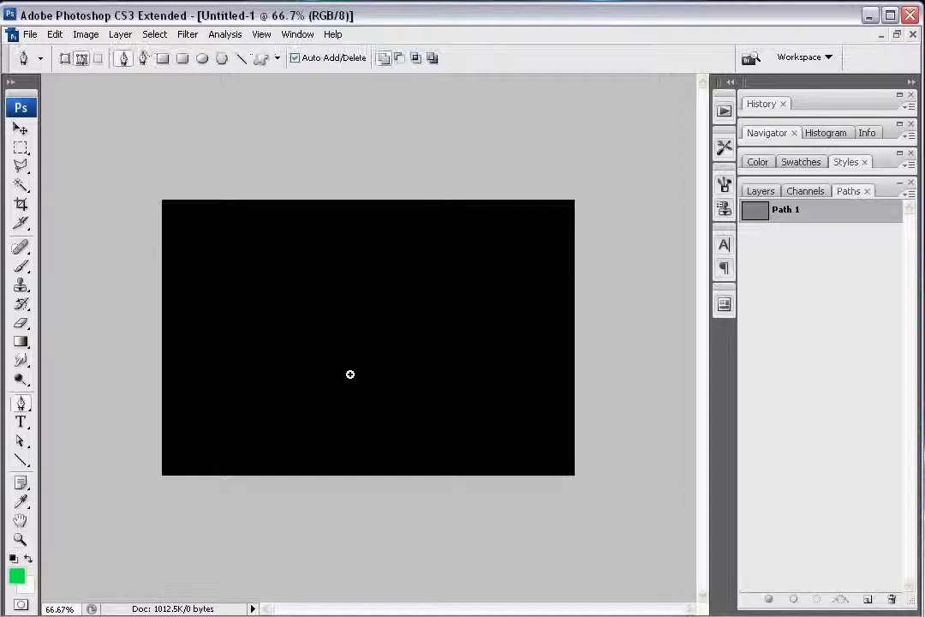
left_click(73, 265)
left_click_drag(247, 308, 292, 285)
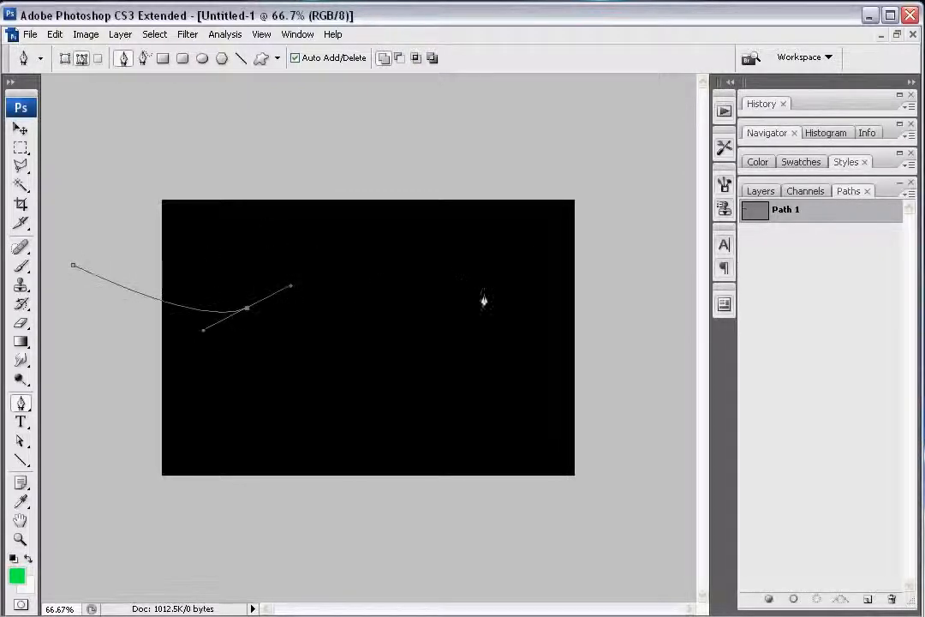
left_click_drag(390, 406, 439, 433)
left_click_drag(503, 317, 538, 302)
left_click_drag(618, 359, 645, 368)
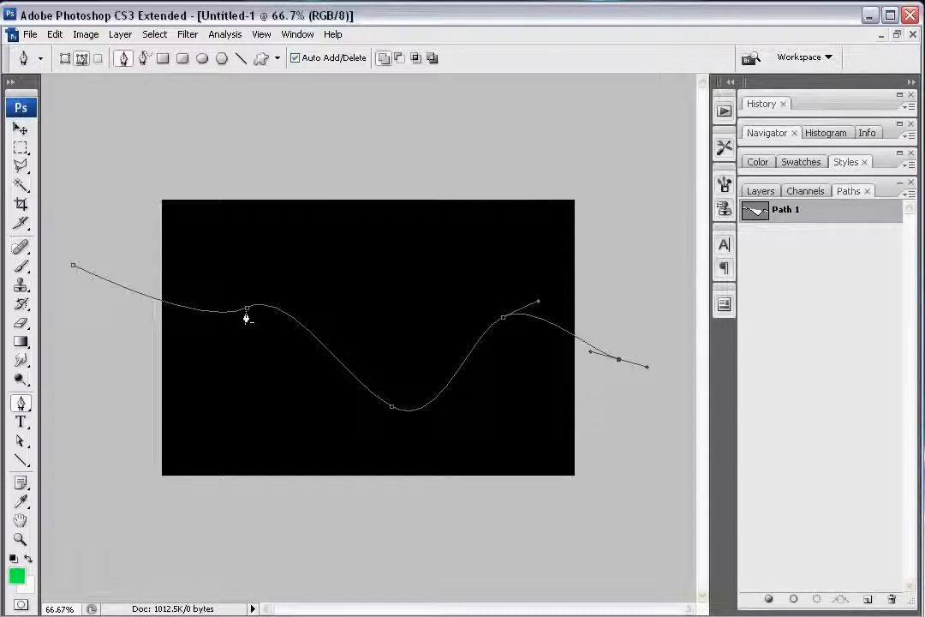
Step: Trace back just below the wavy curve from its right end to its left end and close the path into a thin ribbon
left_click(617, 363)
left_click_drag(507, 329, 472, 350)
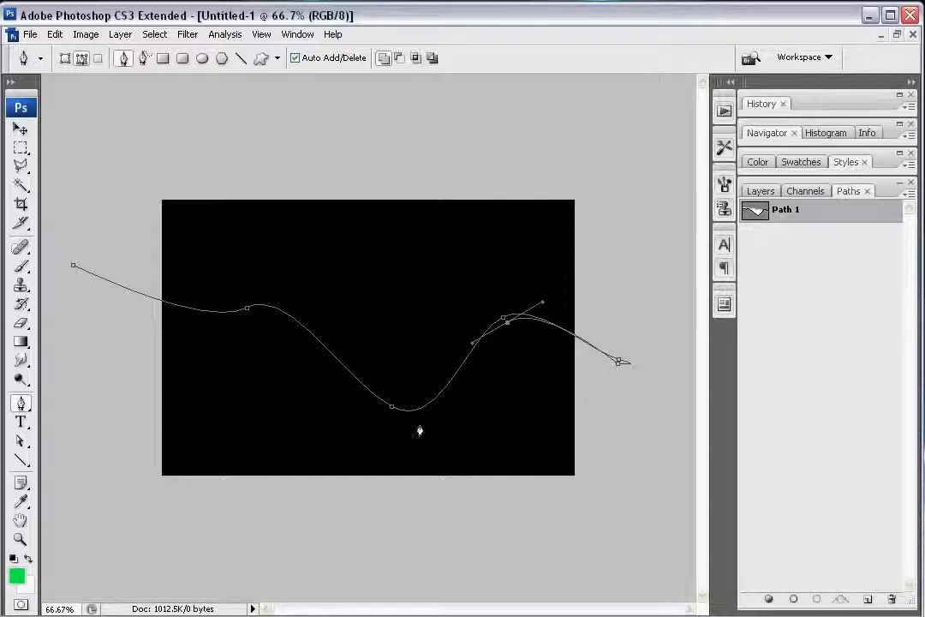
left_click_drag(393, 409, 341, 384)
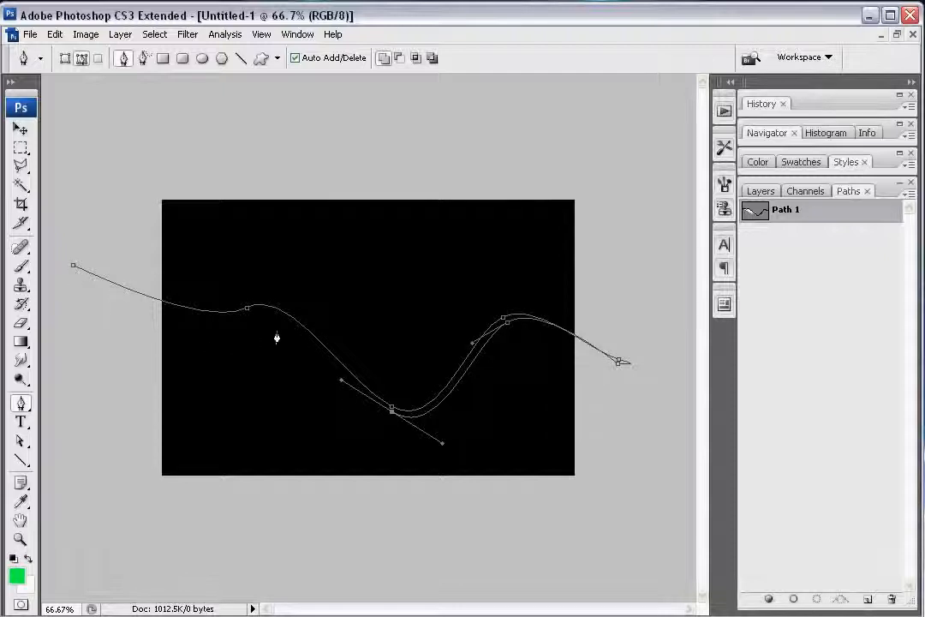
left_click_drag(255, 312, 222, 325)
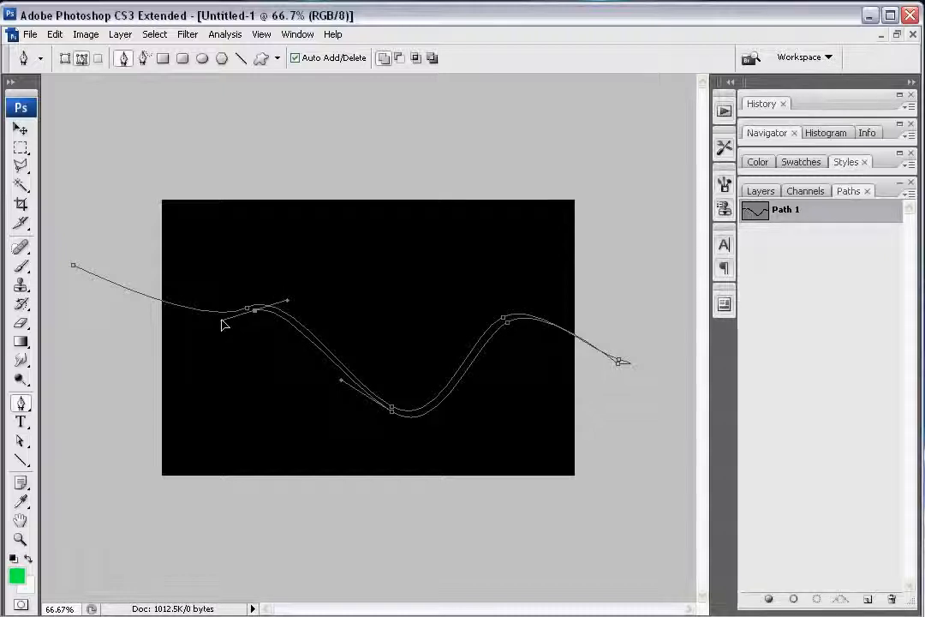
left_click_drag(70, 271, 0, 221)
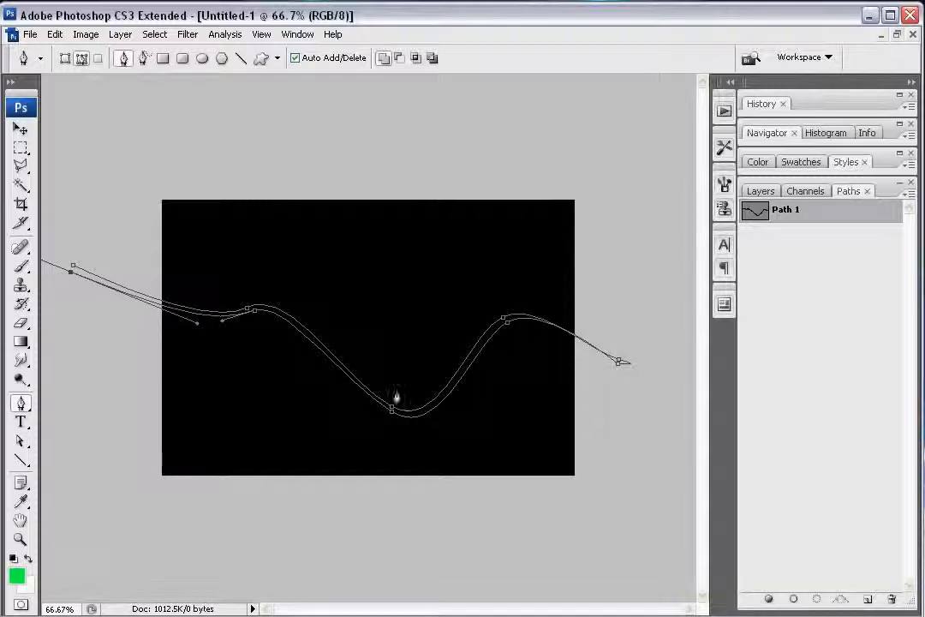
left_click(72, 266)
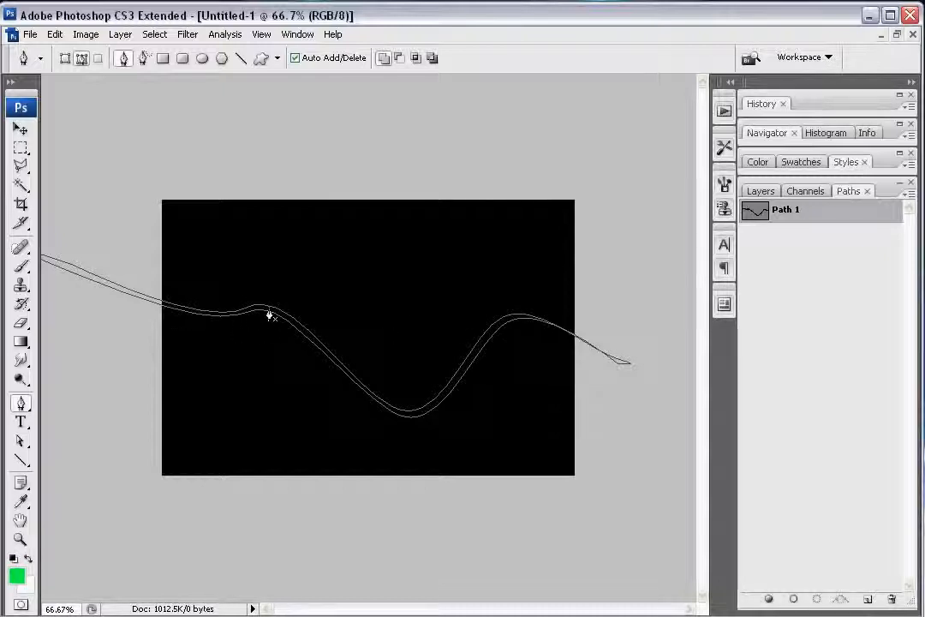
Step: Widen the ribbon by moving its lower-edge anchors at the right crest and right end, and shift the whole path slightly upward
key("a")
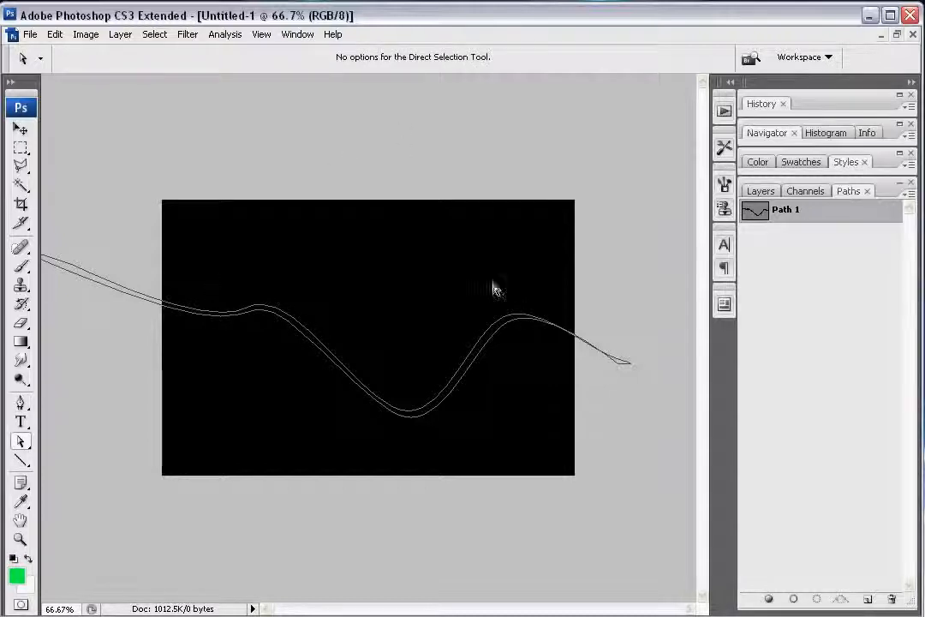
left_click(527, 324)
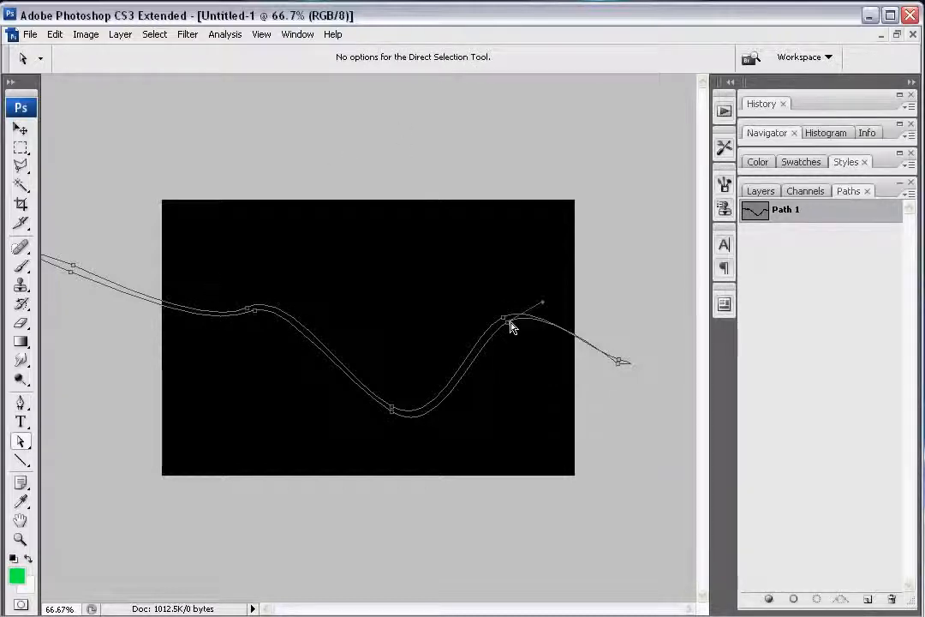
left_click(505, 329)
left_click(619, 363)
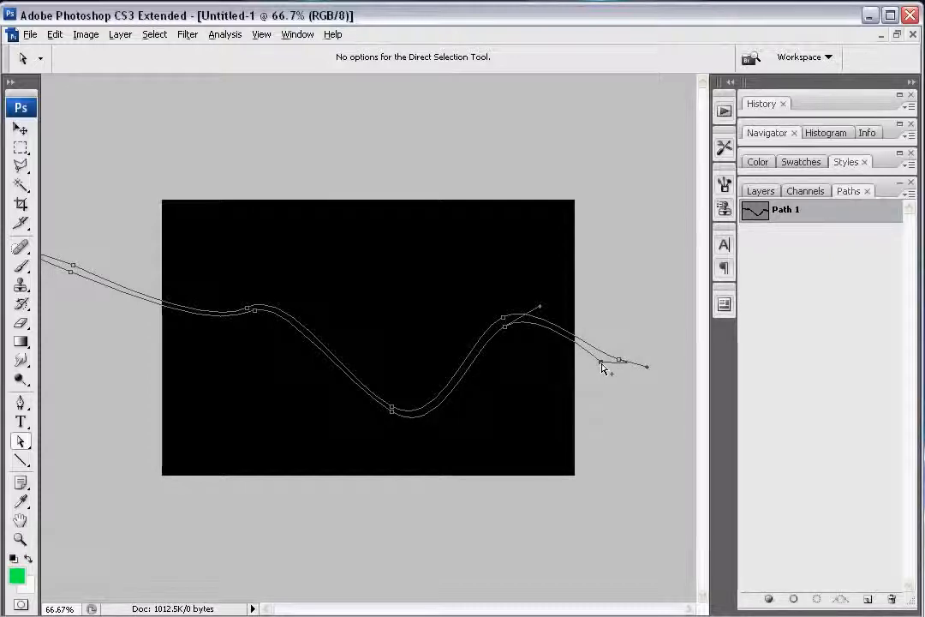
left_click(602, 366, "alt")
key("p")
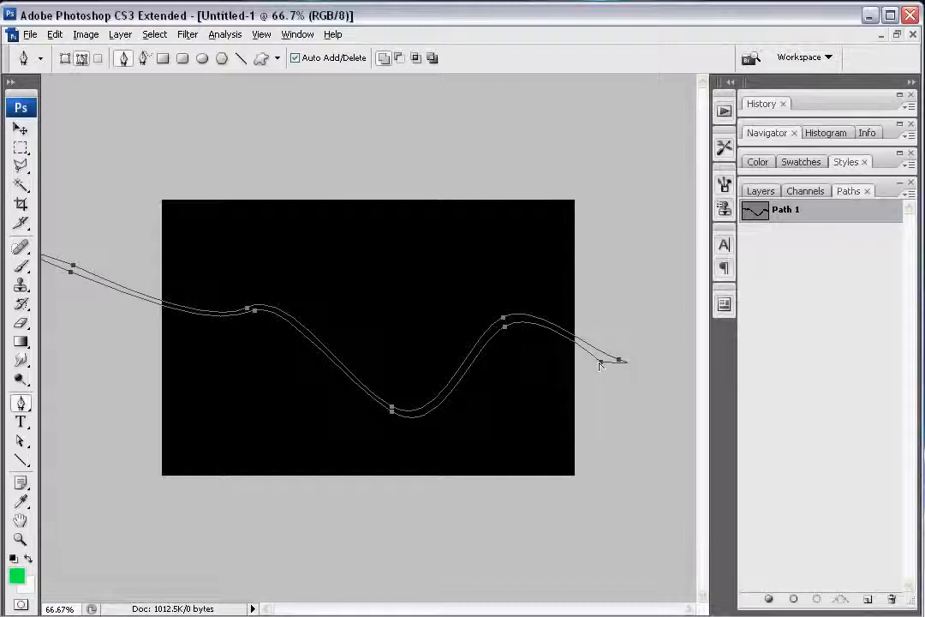
mouse_move(603, 367)
left_mouse_down()
mouse_move(601, 355)
mouse_move(640, 357)
mouse_move(630, 349)
mouse_move(606, 354)
left_mouse_up()
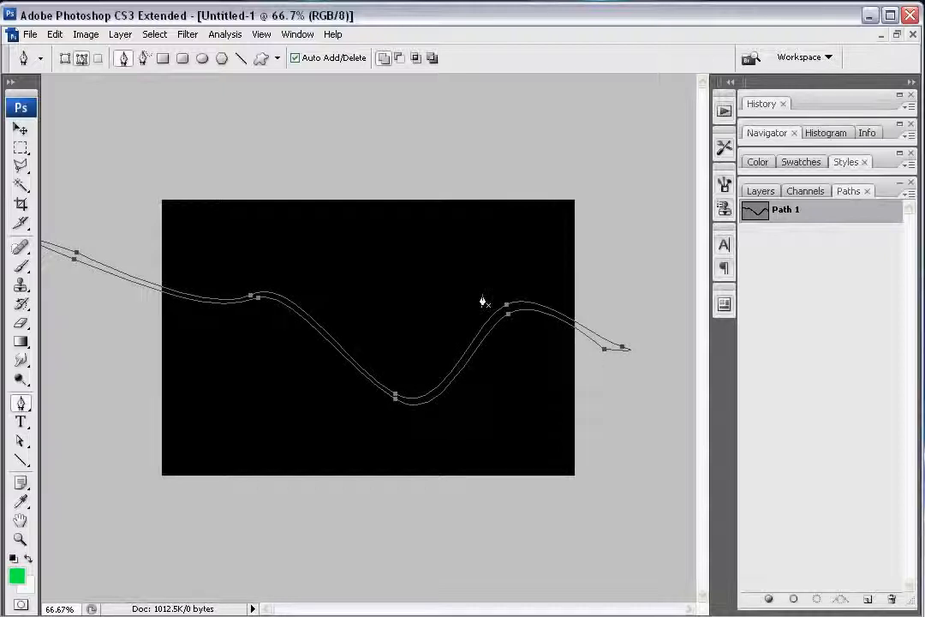
Step: Fine-tune the ribbon's thickness by repositioning its upper-edge anchors at the right and left crests
key("a")
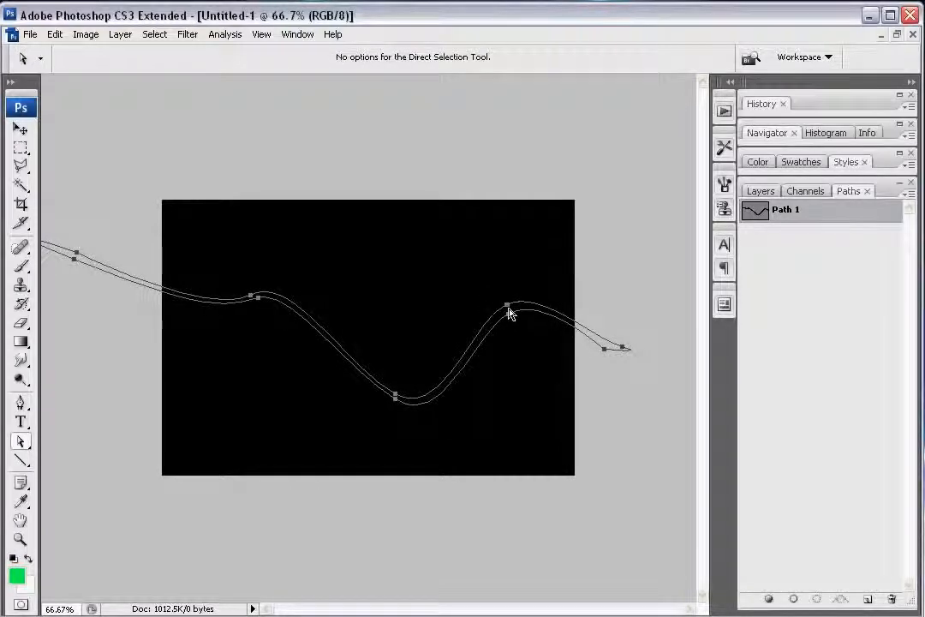
left_click(508, 310)
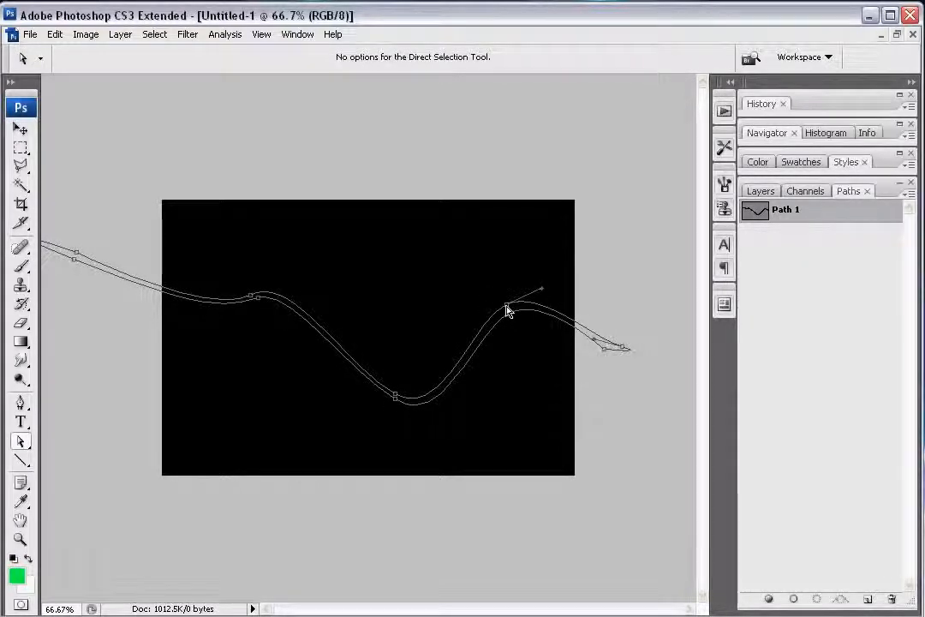
left_click_drag(507, 310, 478, 315)
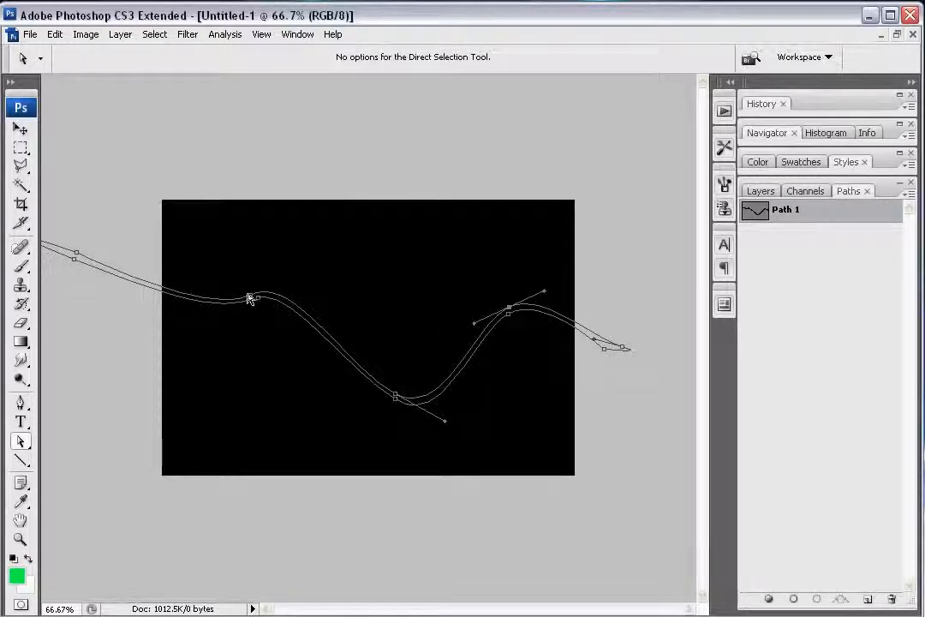
left_click_drag(251, 300, 244, 301)
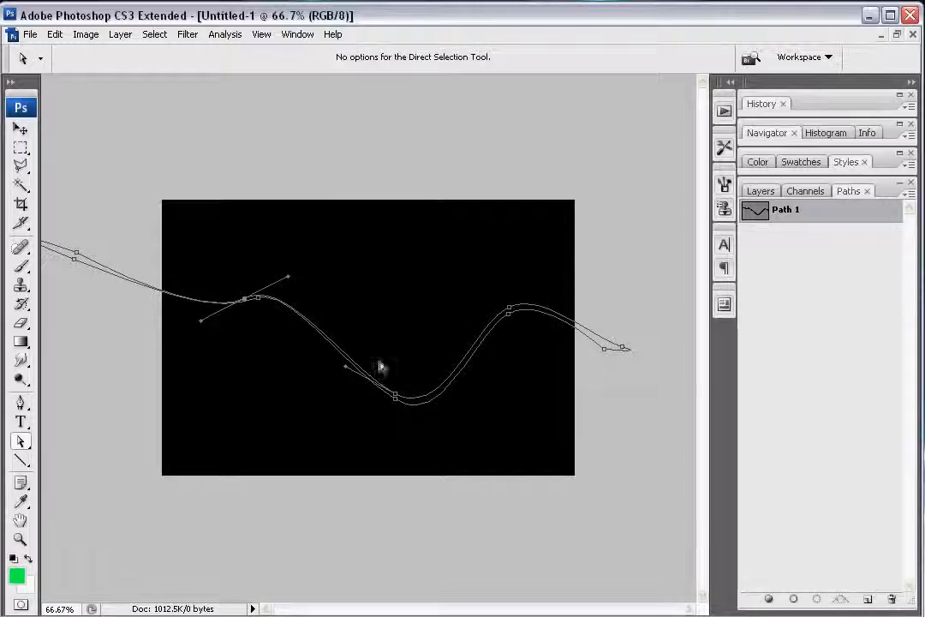
left_click(510, 310)
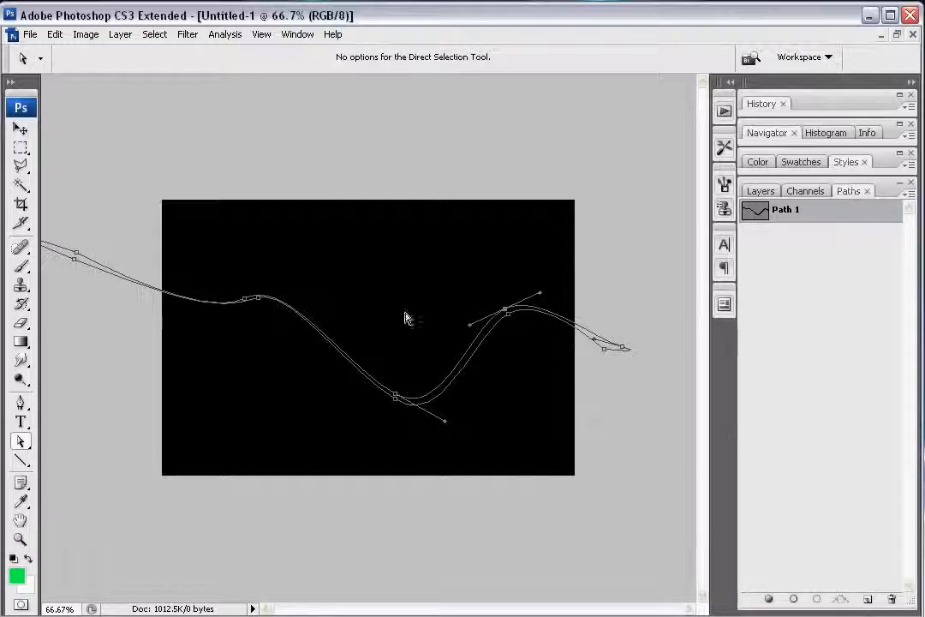
left_click(251, 298)
left_click_drag(251, 298, 246, 300)
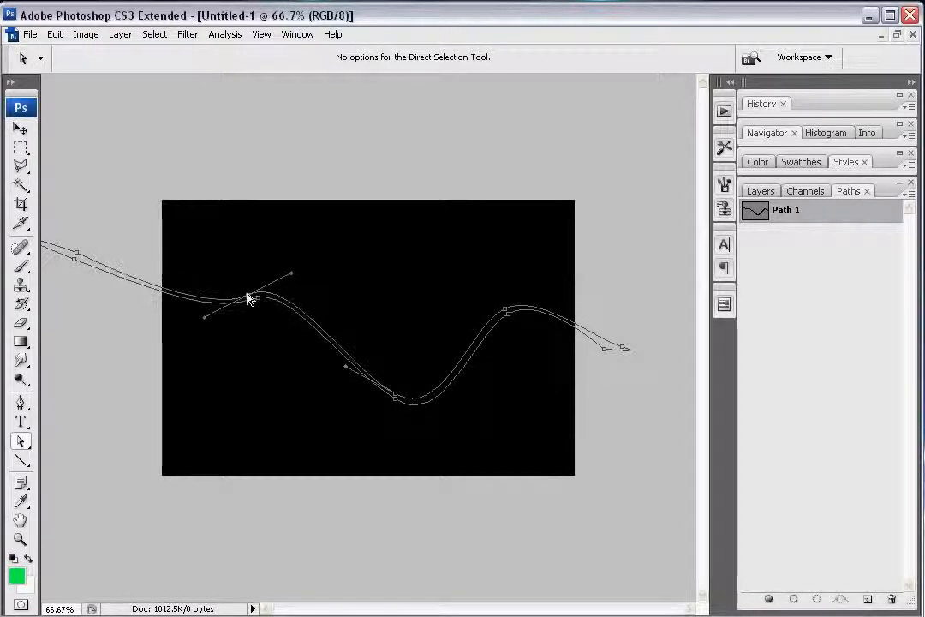
left_click(597, 393)
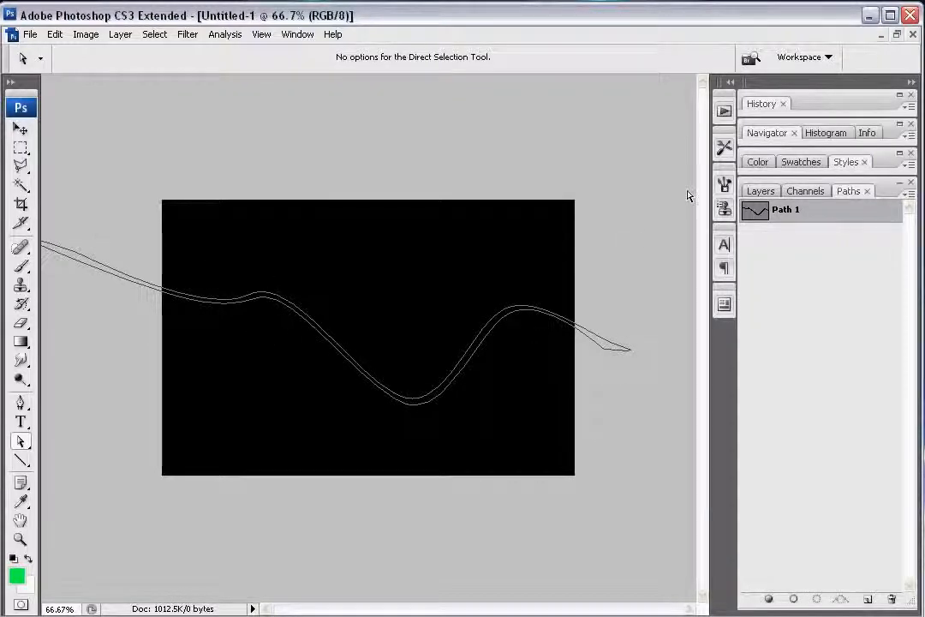
Step: Load the ribbon path as a selection and add two empty layers above the Background, placing Layer 2 beneath Layer 1
left_click(818, 599)
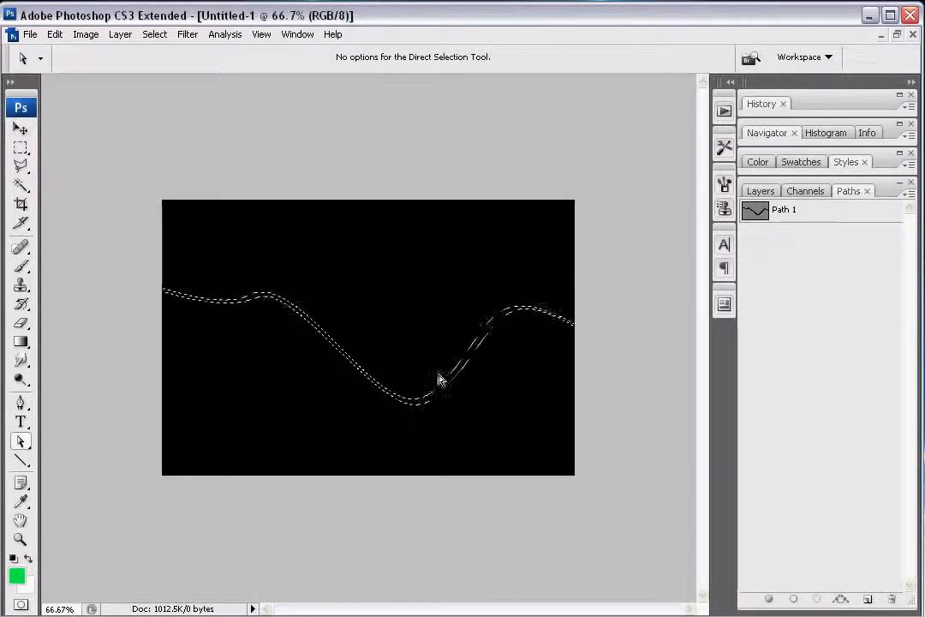
left_click(761, 192)
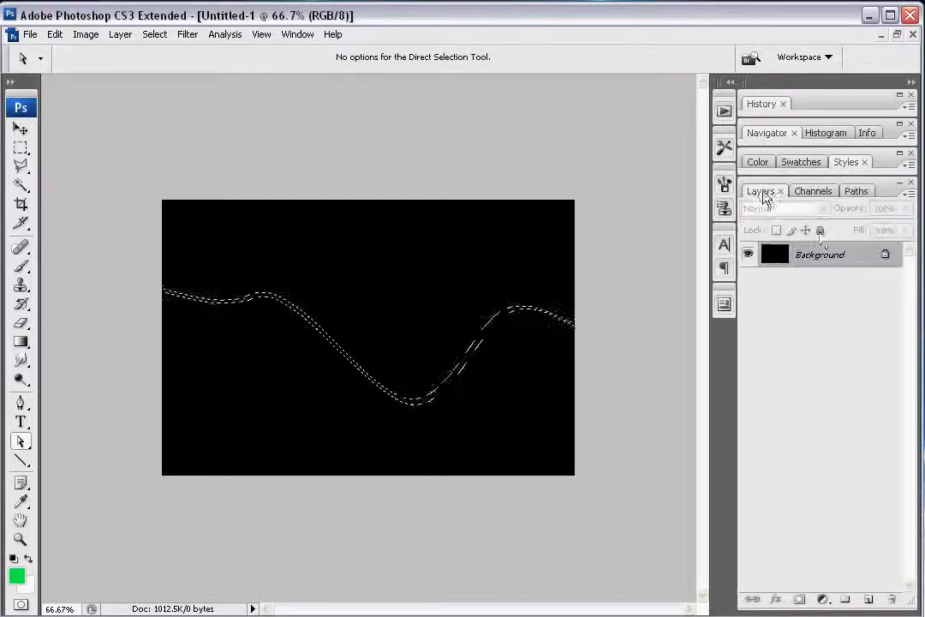
left_click(868, 599)
left_click(867, 599)
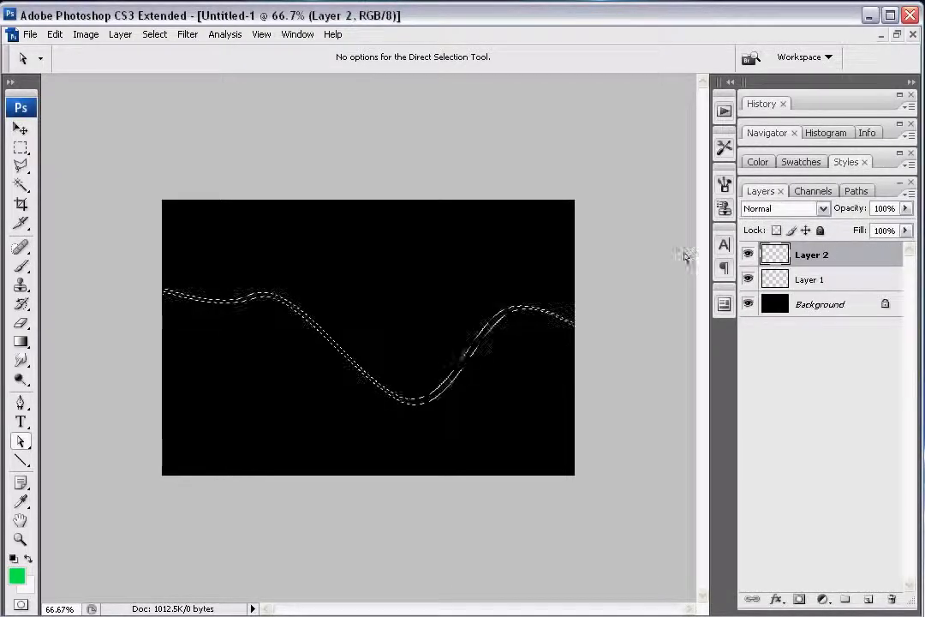
left_click_drag(836, 262, 835, 293)
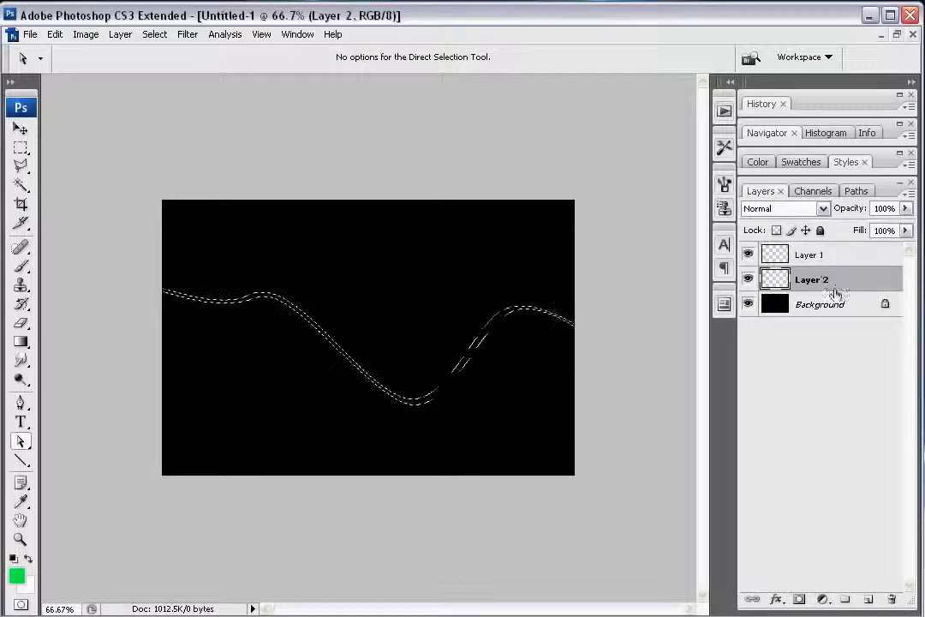
Step: Rename Layer 1 to White and Layer 2 to Color
left_click(818, 254)
double_click(812, 254)
type("White")
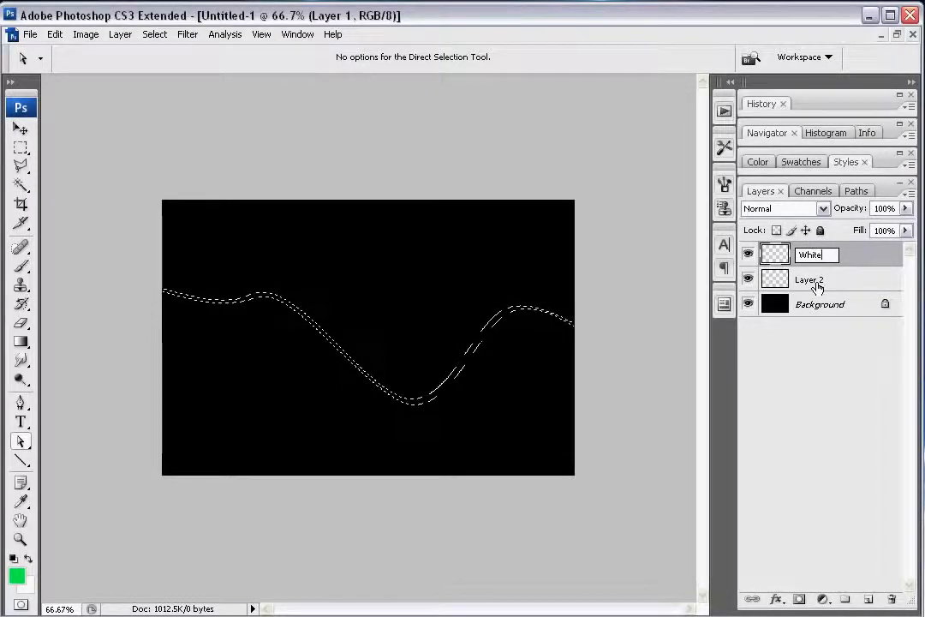
left_click(818, 281)
double_click(814, 280)
type("Co")
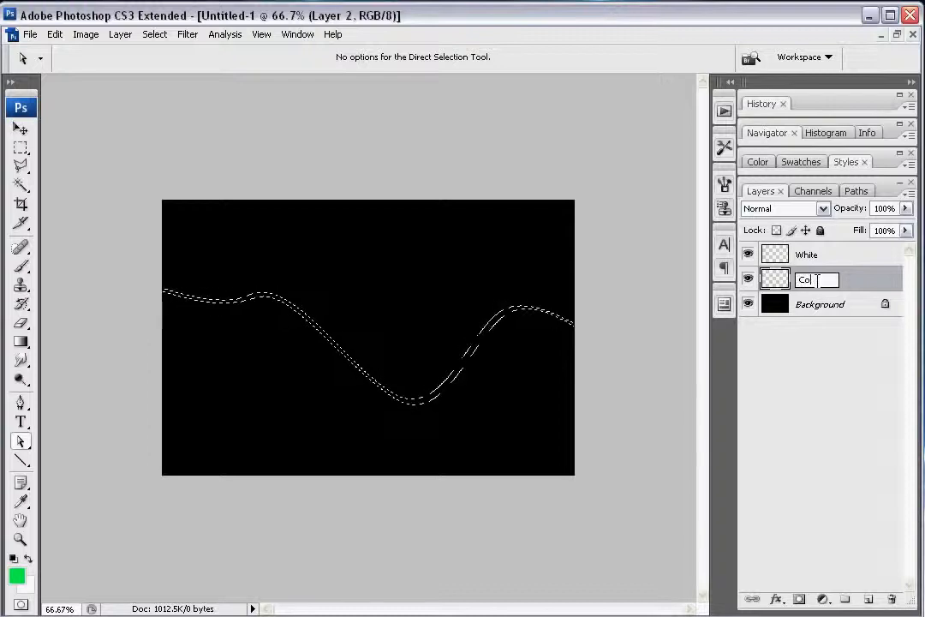
type("lor")
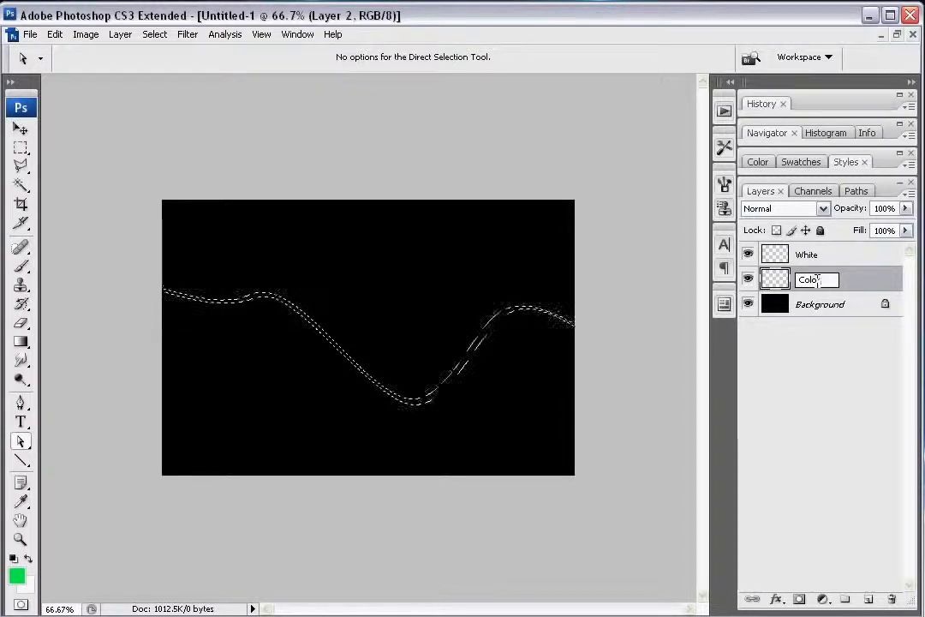
left_click(845, 390)
left_click(837, 276)
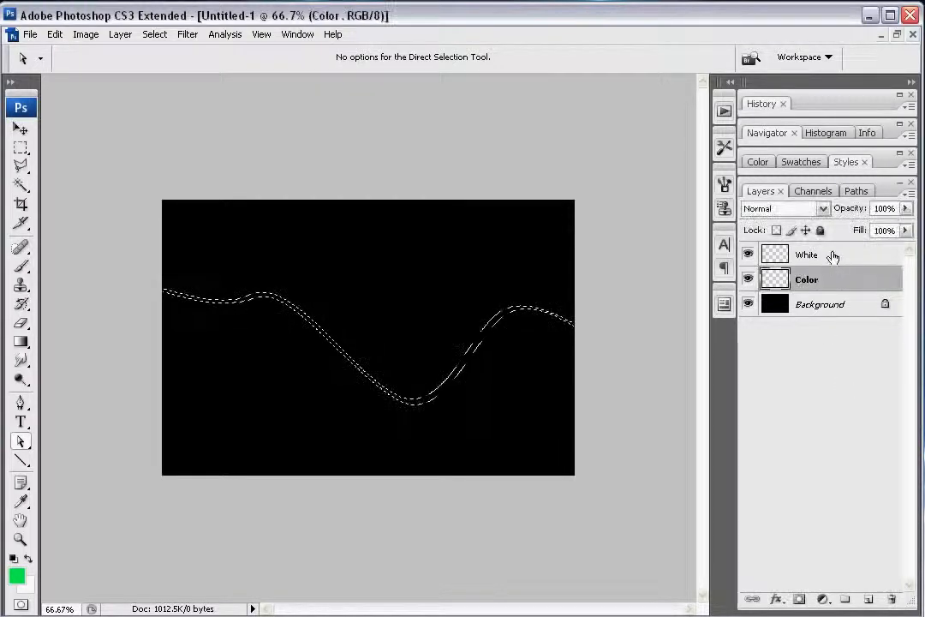
Step: Fill the ribbon selection on the White layer with White in Normal mode at 100% opacity
left_click(835, 255)
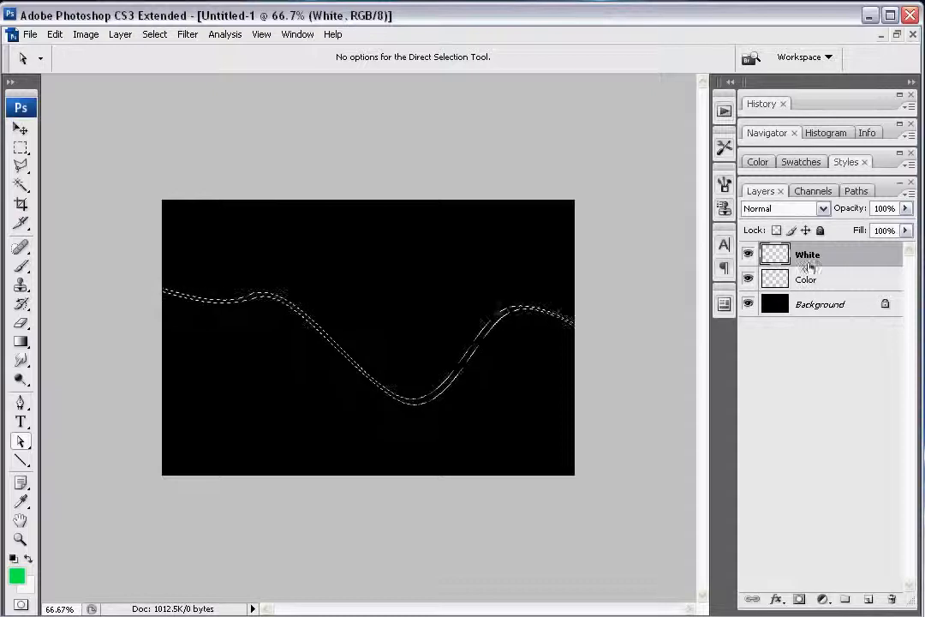
key("shift+F5")
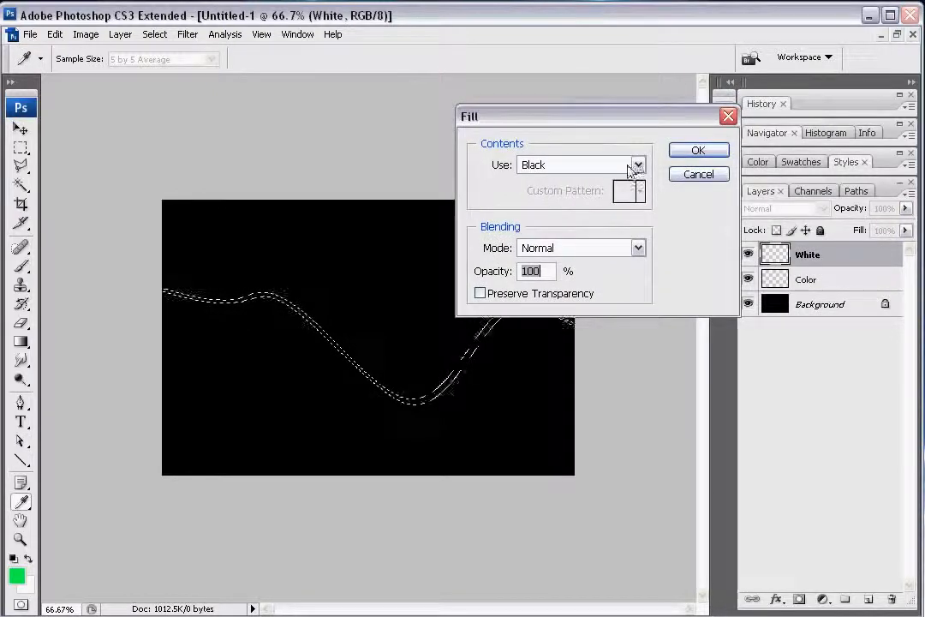
left_click(637, 164)
left_click(593, 305)
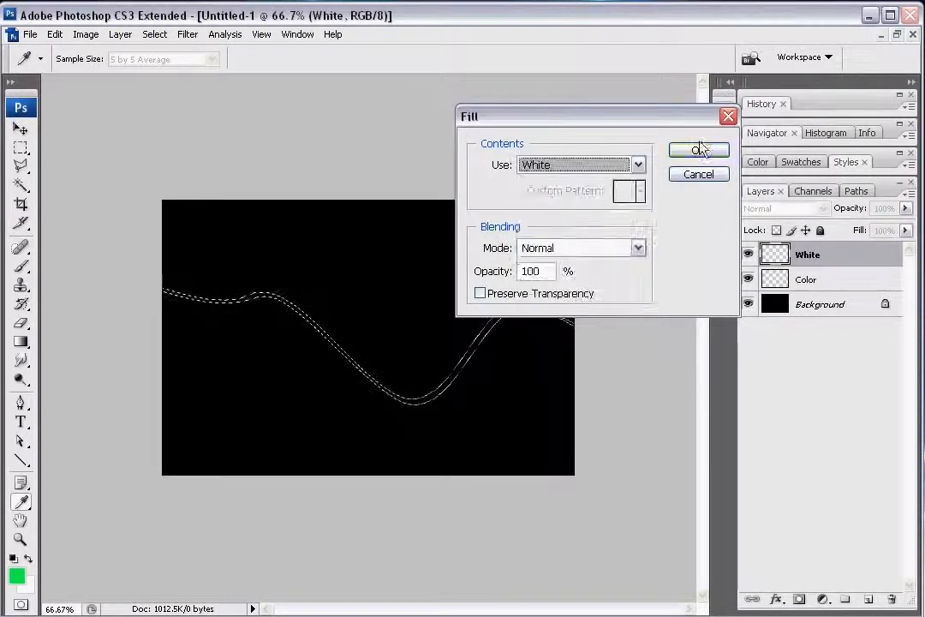
left_click(698, 150)
key("ctrl+d")
key("a")
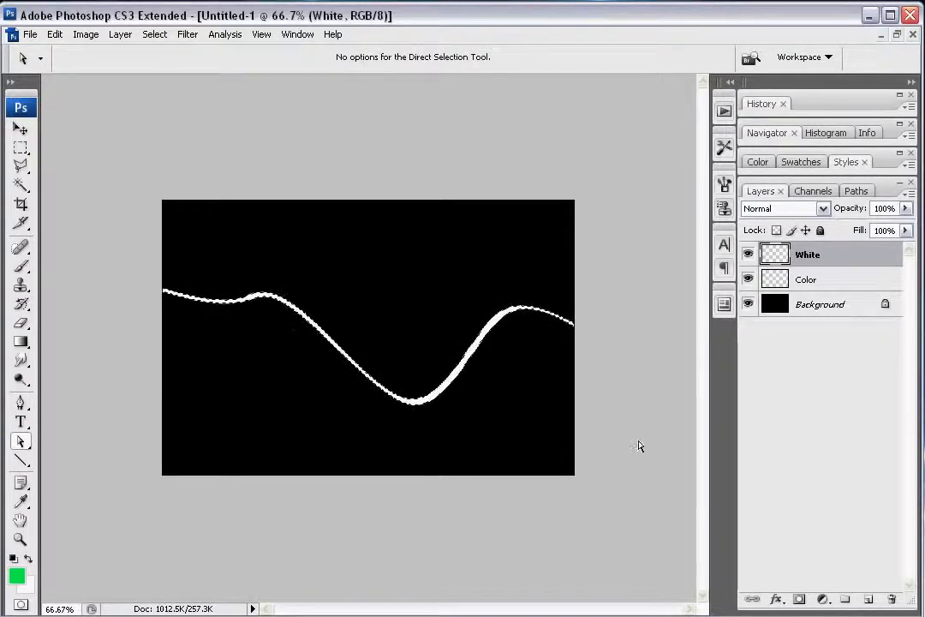
Step: Switch to Windows Picture and Fax Viewer, browse the sample light-streak artworks through Space Abstract copy.jpg, and close the viewer
key("alt+Tab")
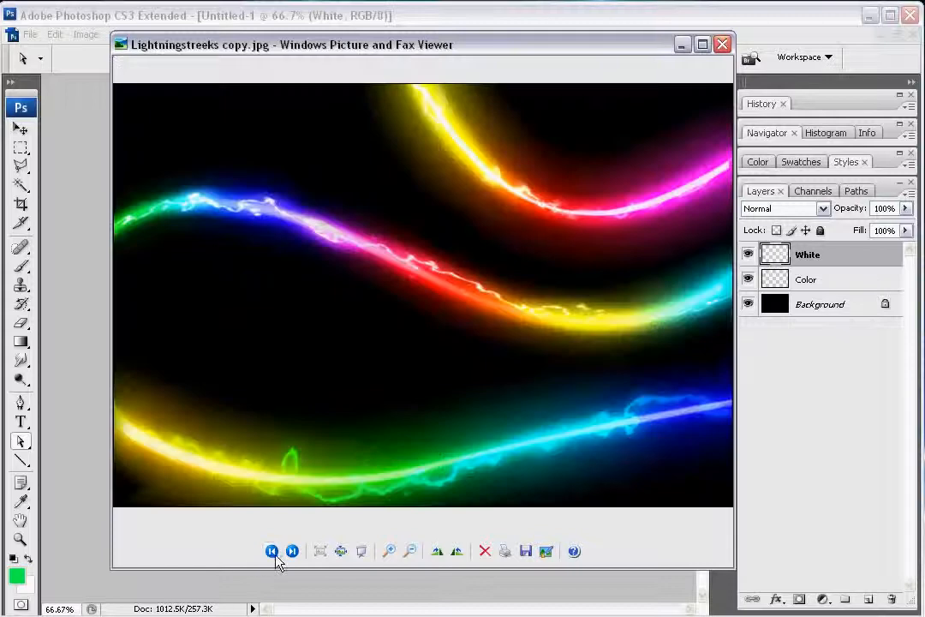
left_click(292, 551)
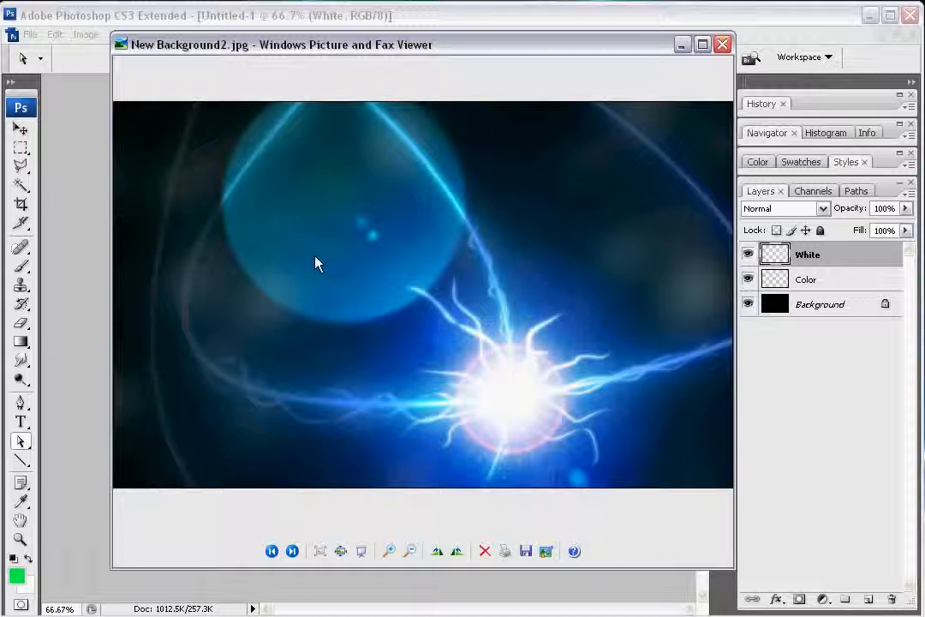
left_click(293, 553)
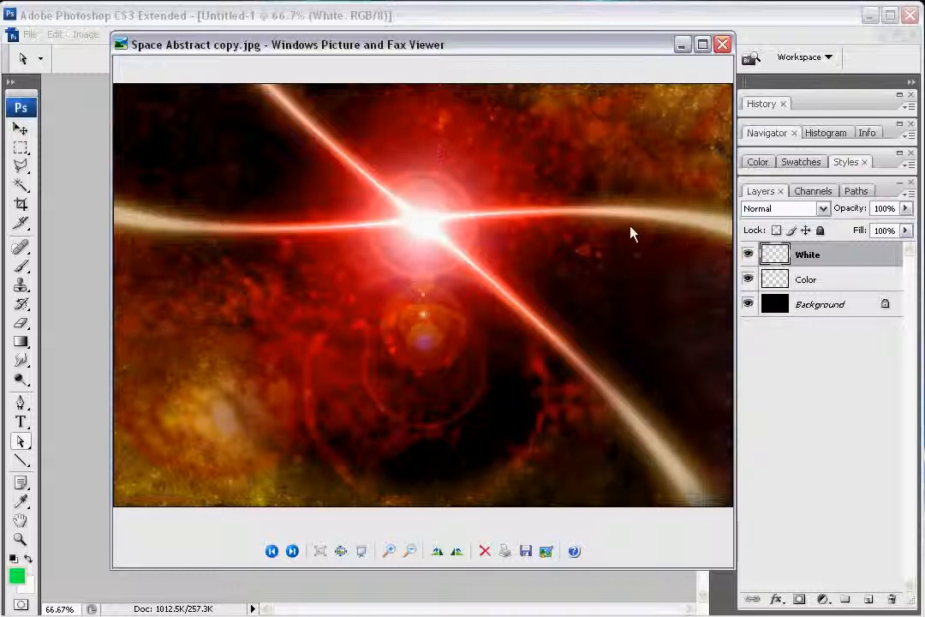
left_click(722, 43)
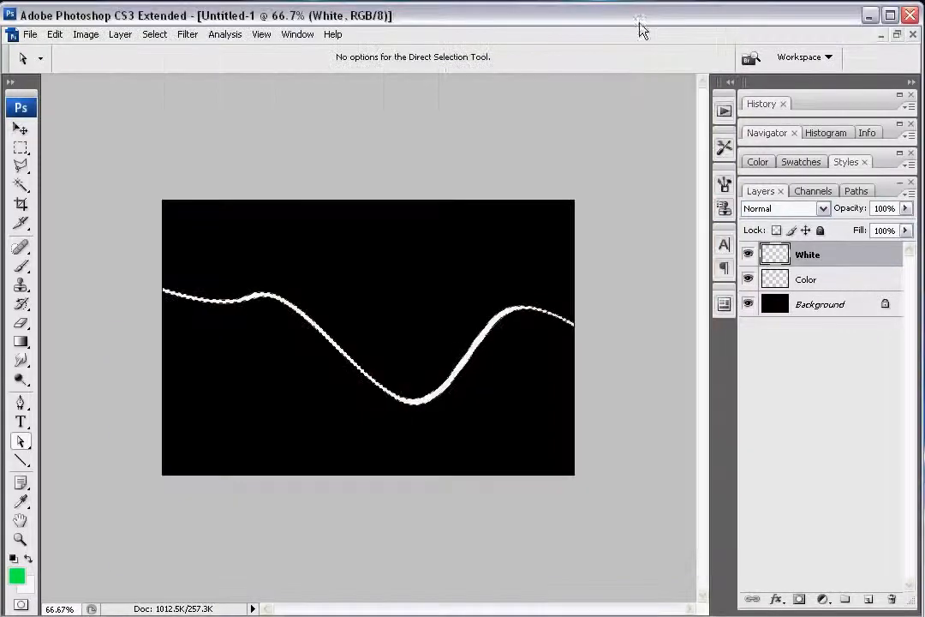
Step: Hide the White layer and make the Color layer active with the ribbon outline selected
left_click(777, 276, "ctrl")
left_click(749, 254)
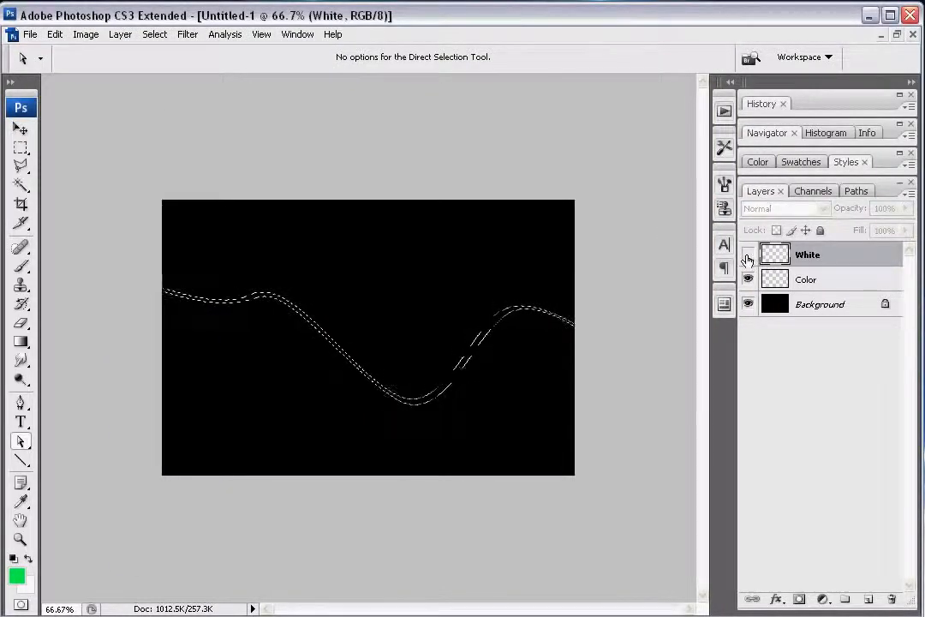
left_click(840, 280)
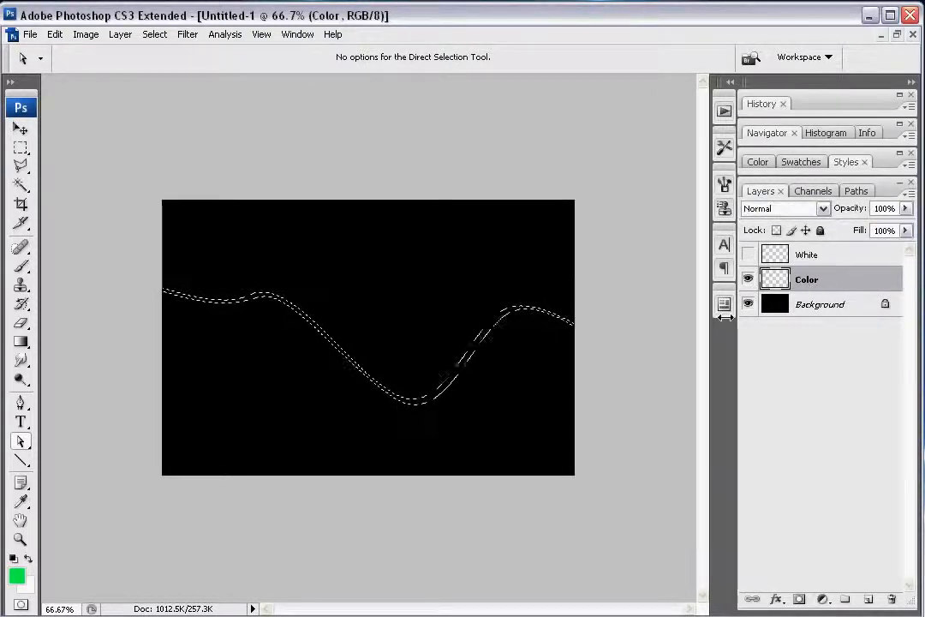
Step: Fill the ribbon selection on the Color layer with the green-blue-red linear gradient running along its length, and deselect
left_click(21, 343)
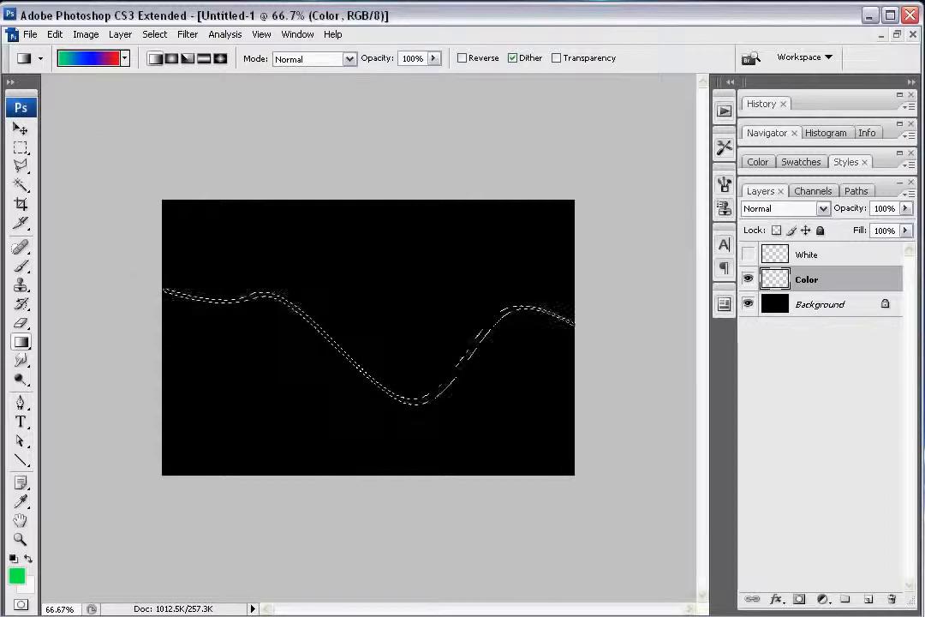
mouse_move(601, 341)
left_mouse_down()
mouse_move(600, 300)
mouse_move(575, 306)
left_mouse_up()
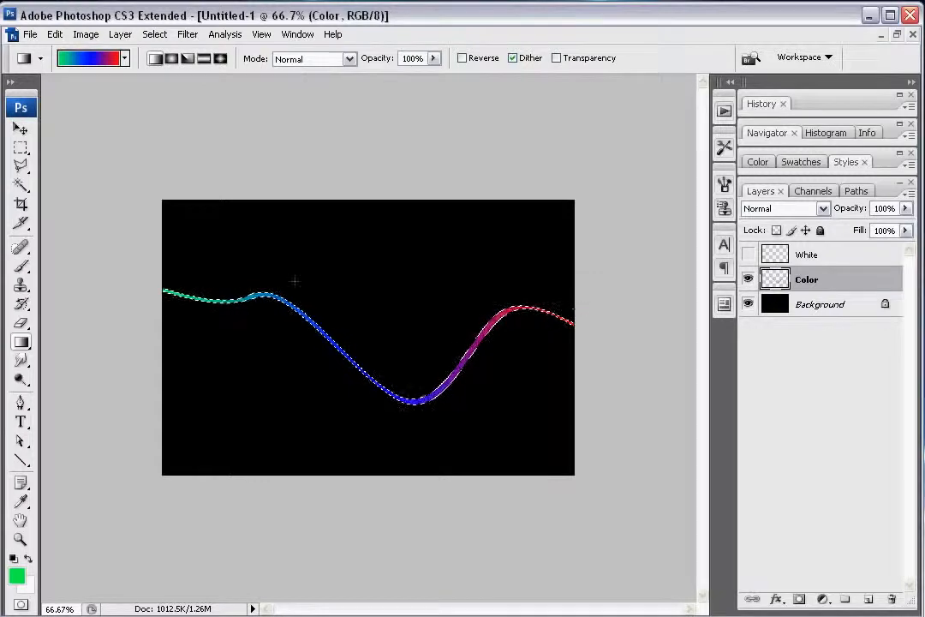
key("ctrl+d")
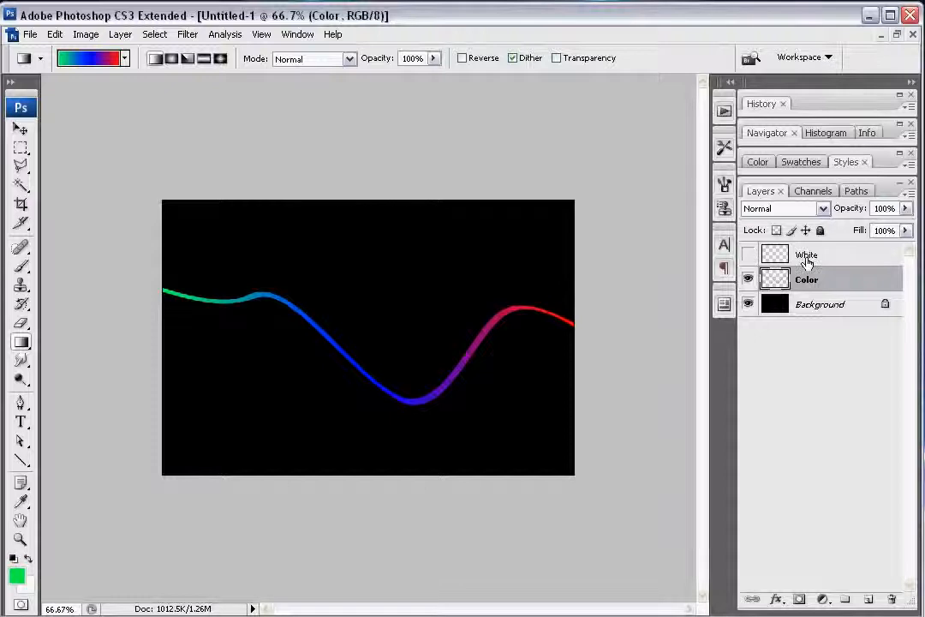
Step: Show the White layer again and rename the Color layer to Color original
left_click(805, 254)
left_click(748, 255)
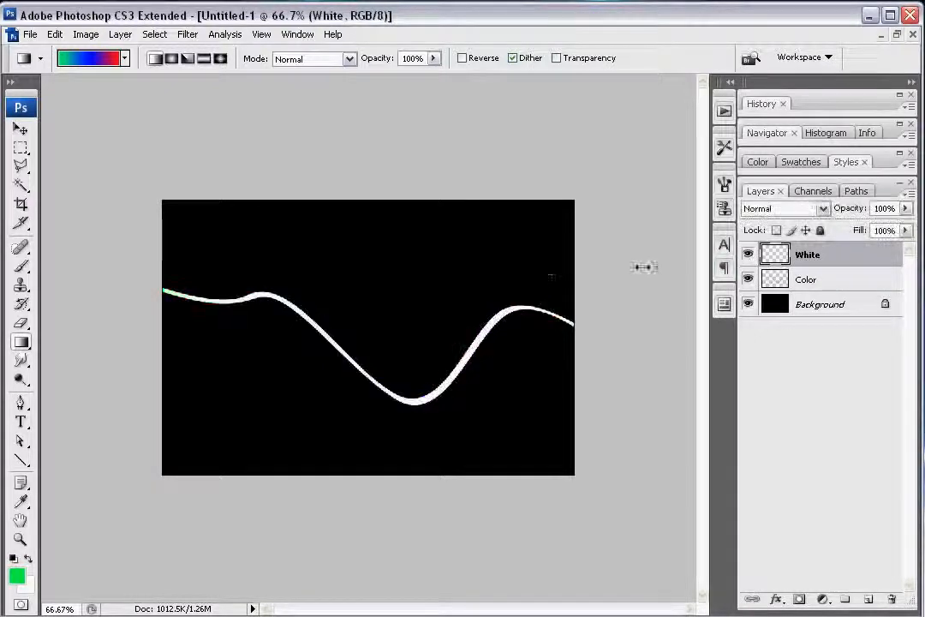
left_click(816, 280)
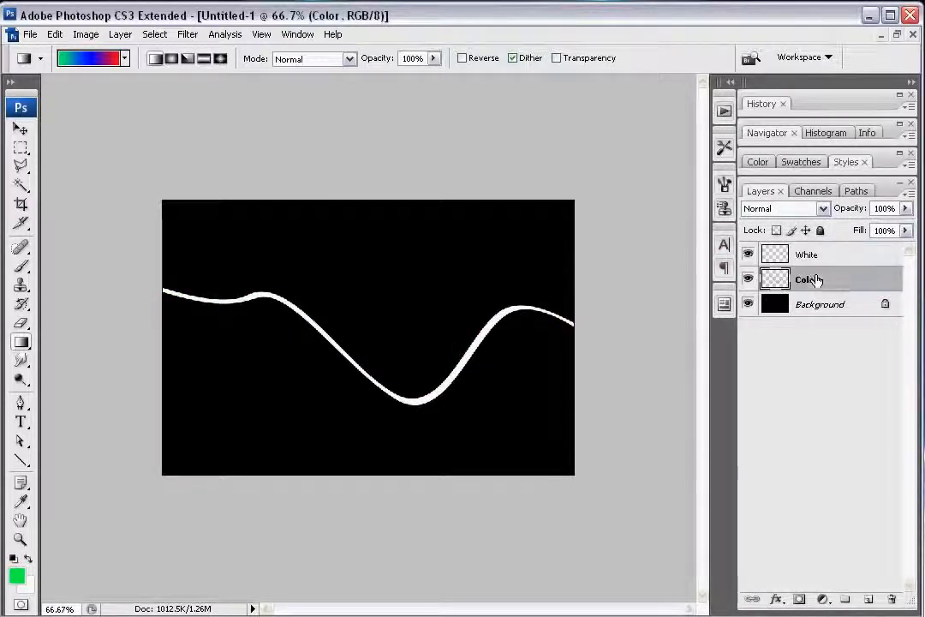
left_click_drag(868, 282, 811, 285)
double_click(809, 281)
type("original")
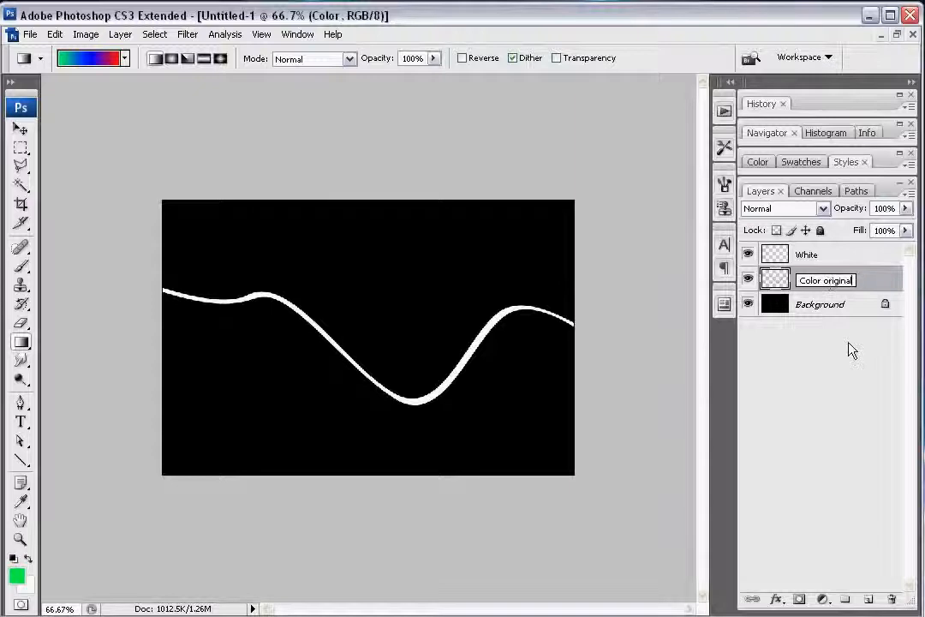
key("Return")
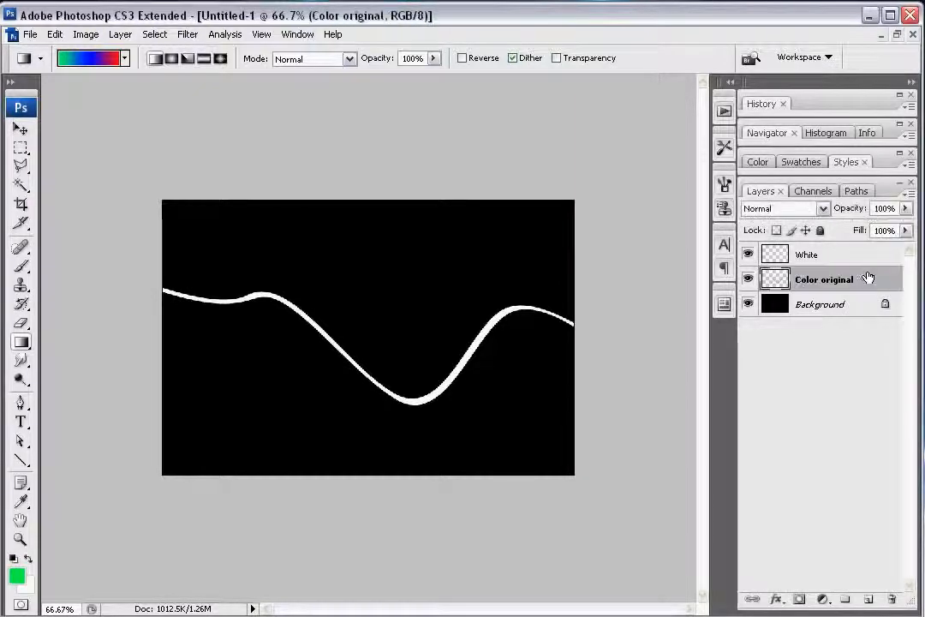
Step: Duplicate the Color original layer and apply a Gaussian Blur with a 6.8-pixel radius to the copy
left_click_drag(868, 278, 866, 600)
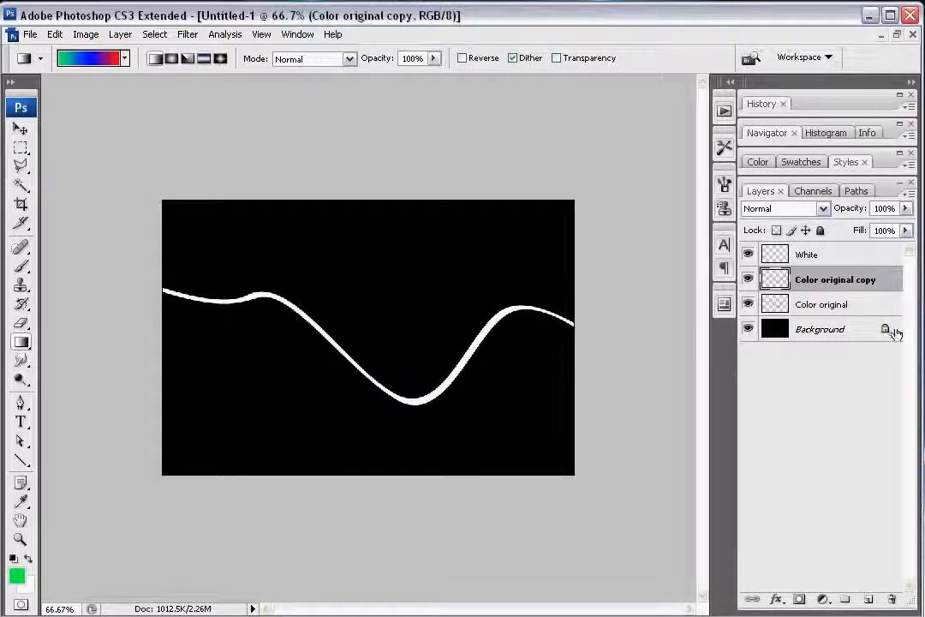
left_click(187, 34)
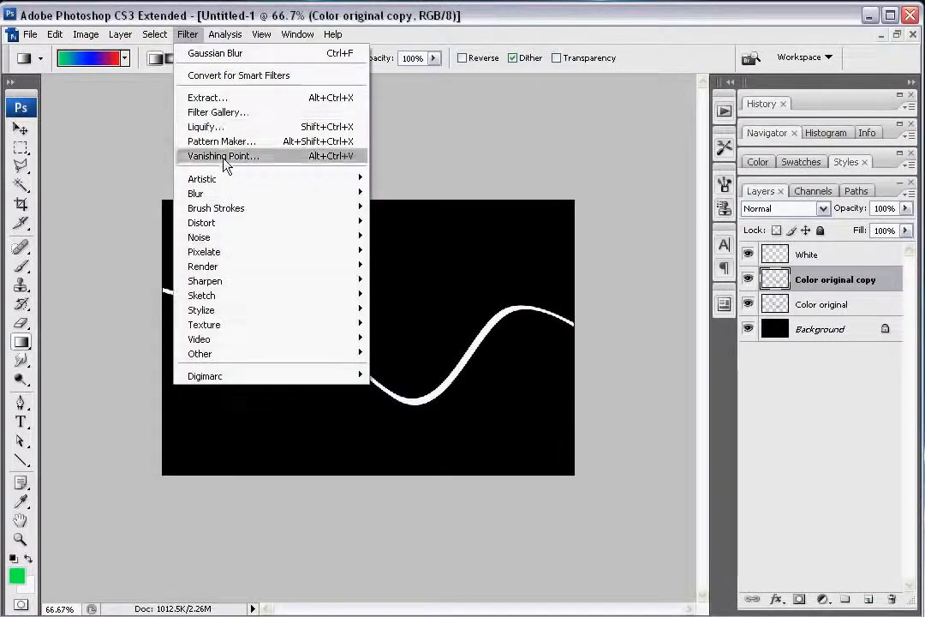
mouse_move(225, 198)
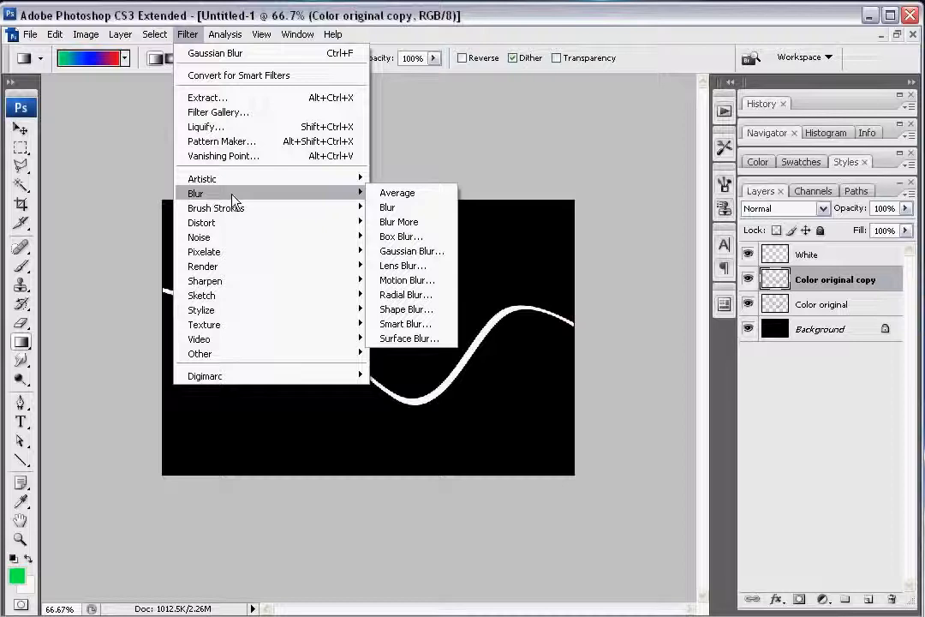
left_click(410, 251)
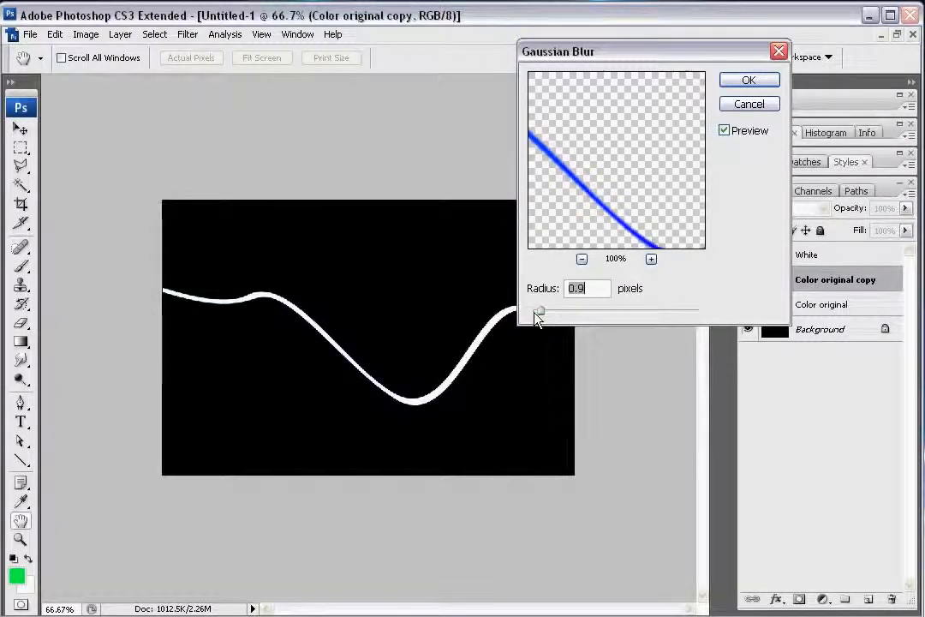
left_click_drag(539, 314, 590, 321)
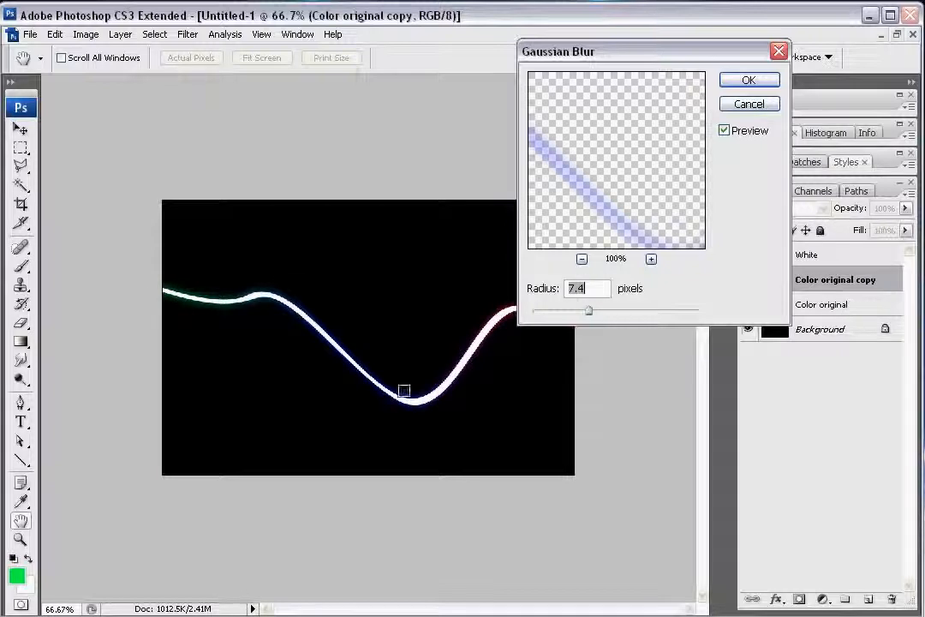
left_click_drag(586, 315, 587, 315)
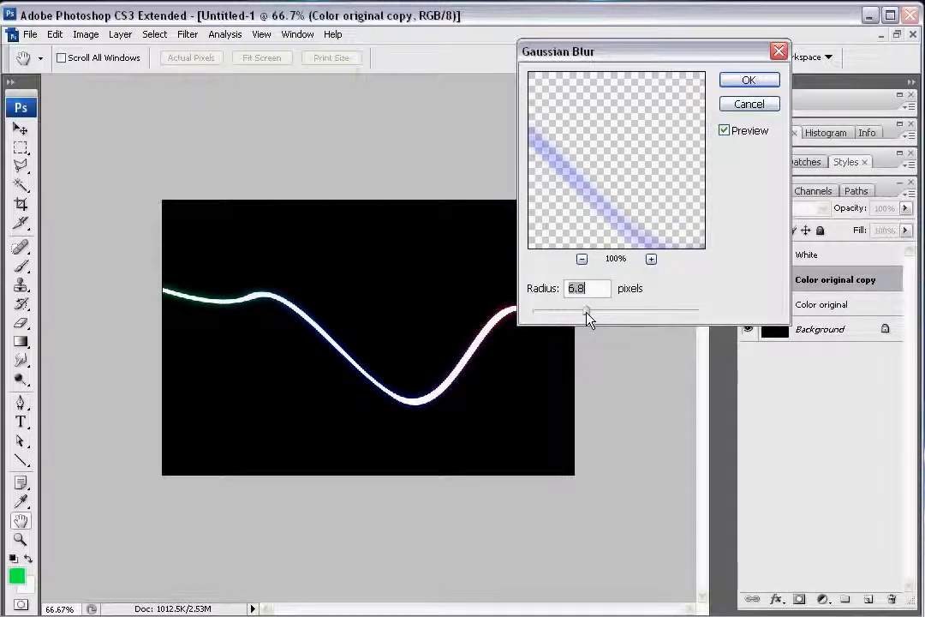
left_click(749, 80)
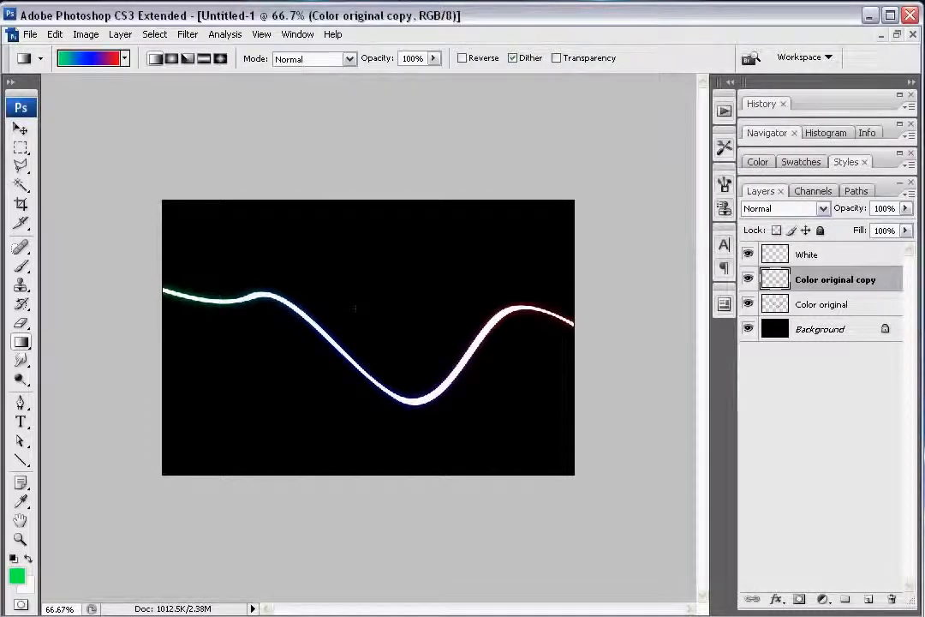
Step: Duplicate the blurred Color original copy layer to intensify the tight glow around the streak
key("z")
left_click(472, 373)
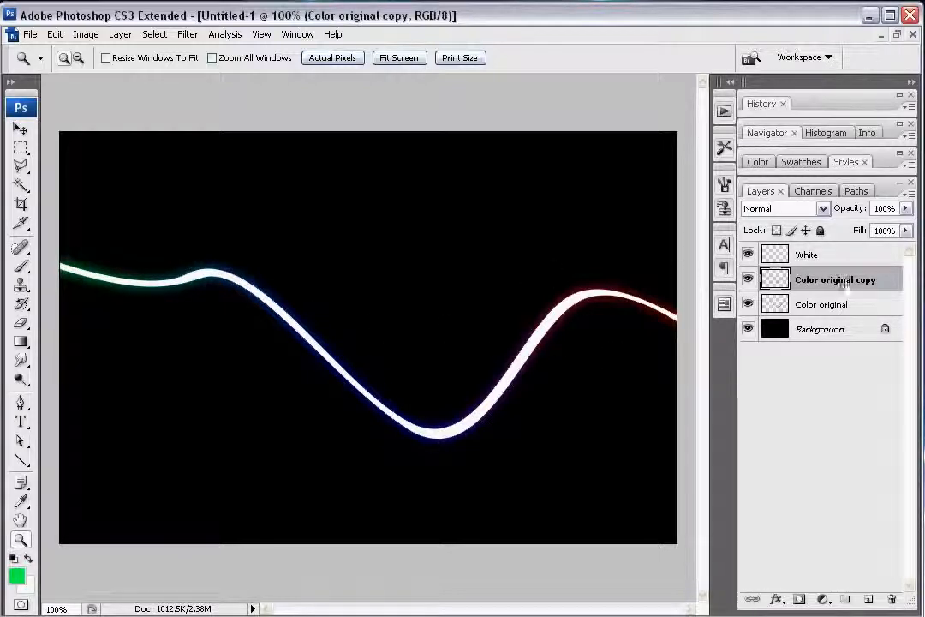
left_click_drag(855, 282, 868, 603)
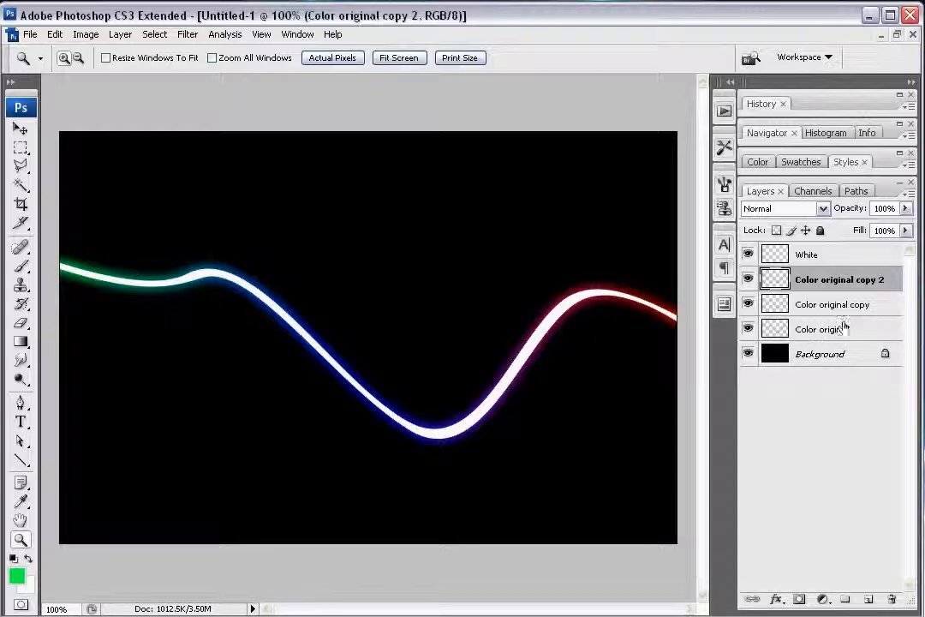
Step: Make another duplicate of the Color original layer and apply a Gaussian Blur with a 26.1-pixel radius to it
left_click_drag(864, 330, 867, 597)
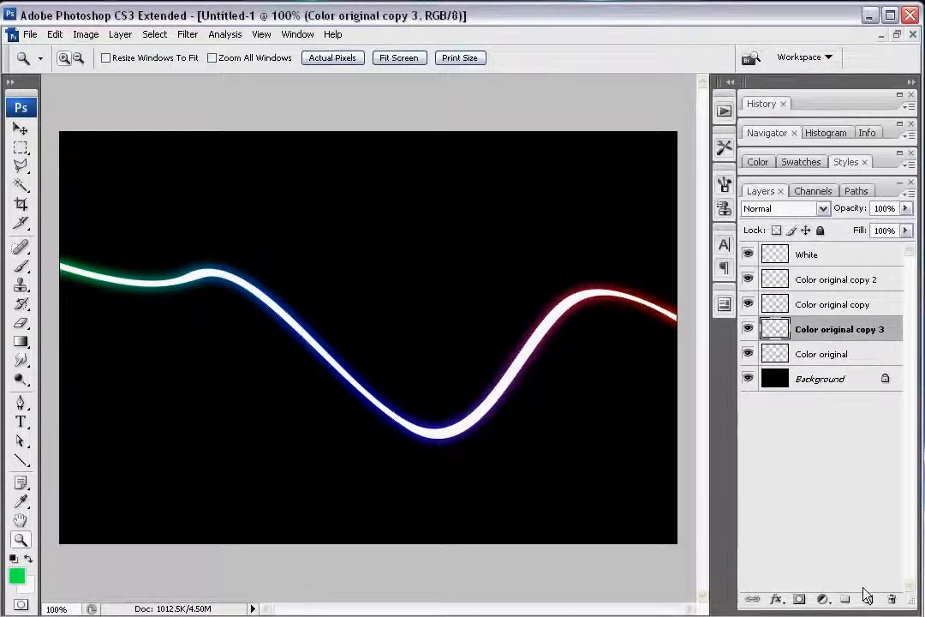
left_click(196, 38)
mouse_move(248, 193)
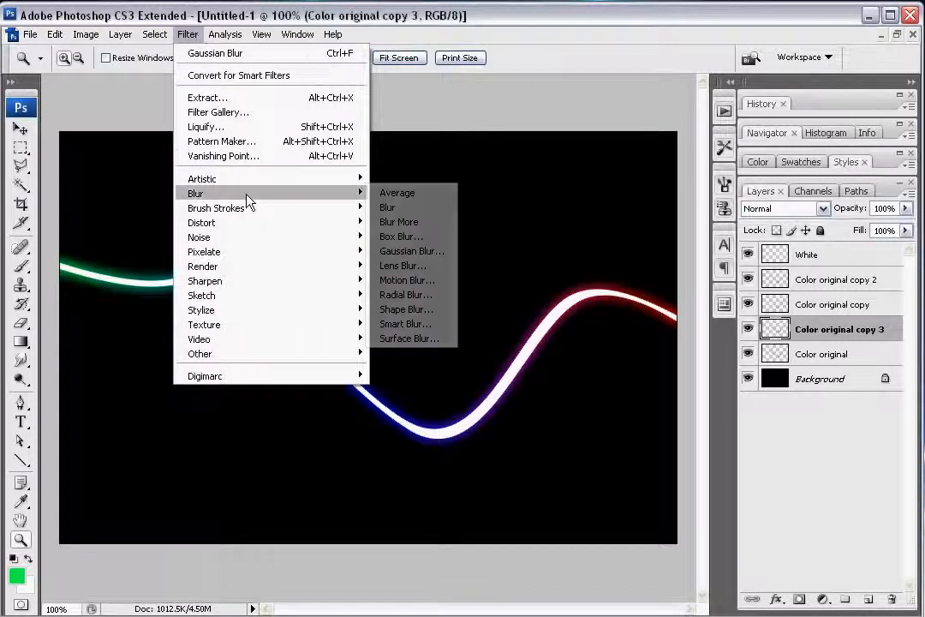
left_click(401, 250)
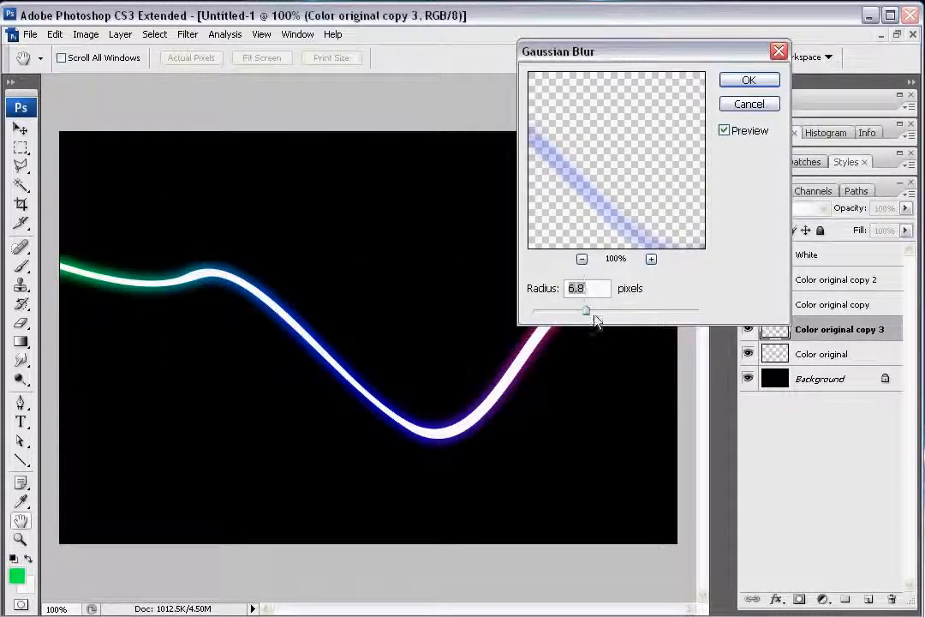
left_click_drag(591, 318, 619, 319)
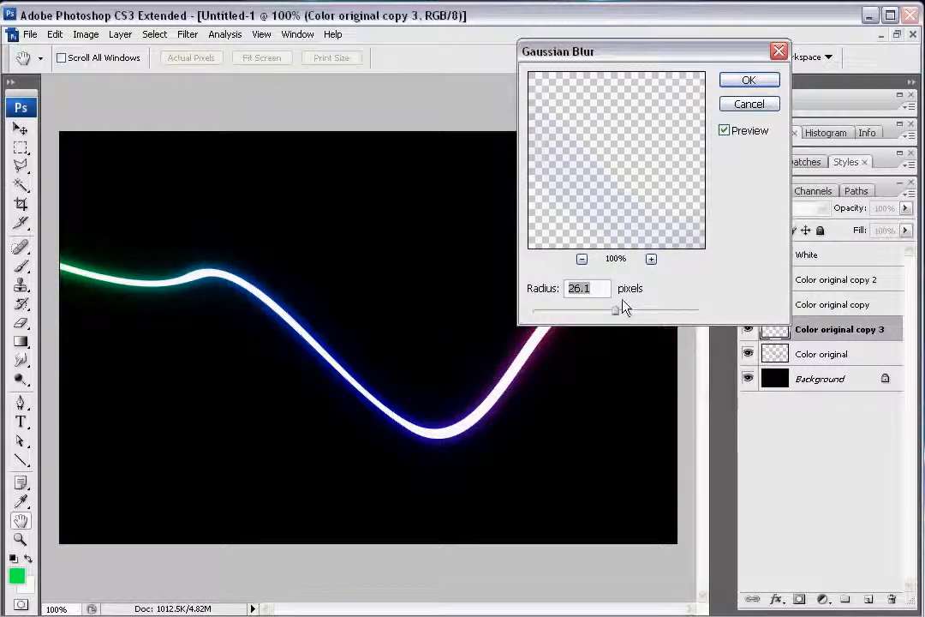
left_click(749, 80)
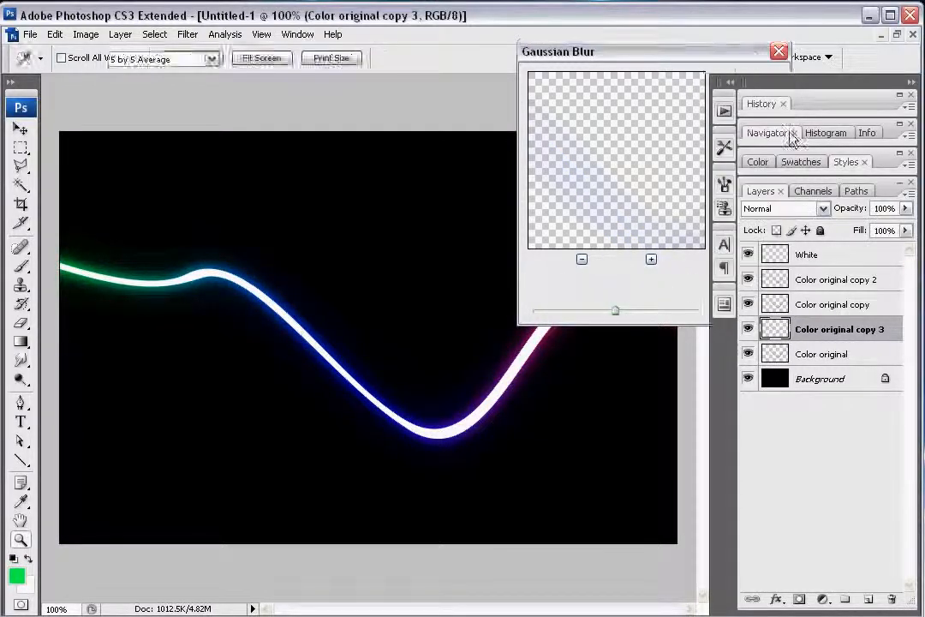
Step: Duplicate the Color original copy 3 layer, and duplicate it together with its new copy to build up the wider glow
left_click_drag(771, 324, 871, 598)
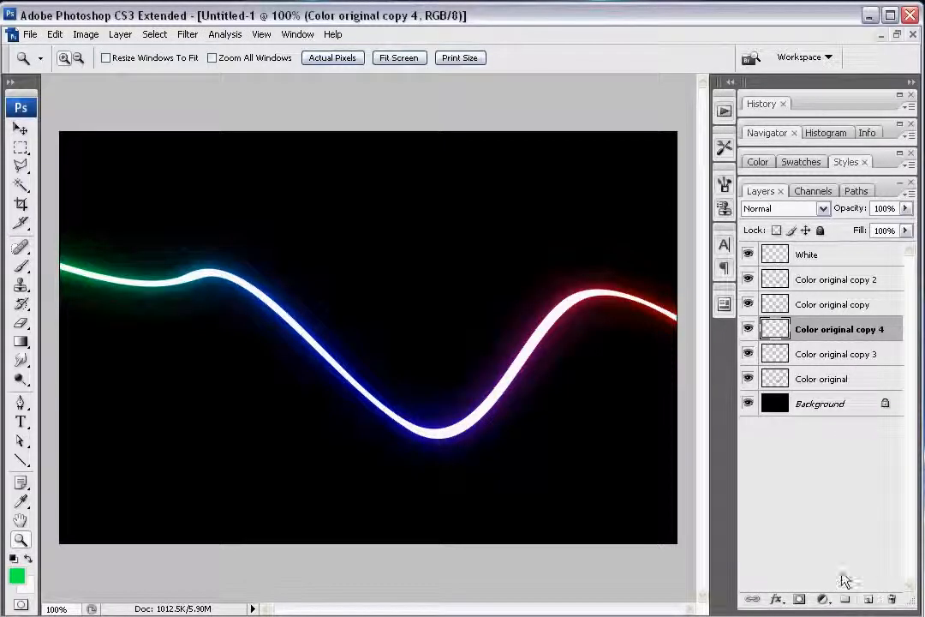
left_click(836, 353, "shift")
left_click_drag(836, 352, 865, 600)
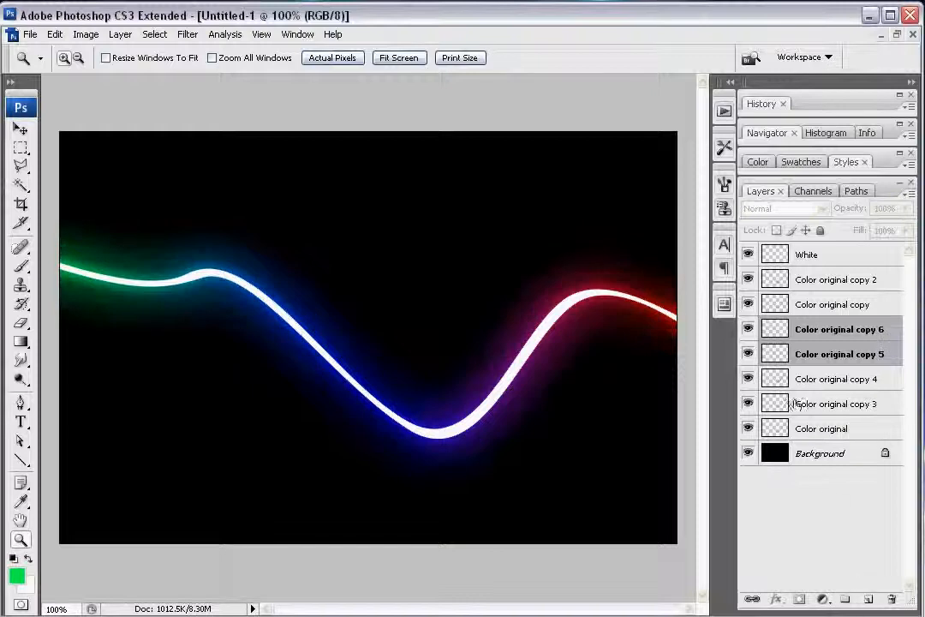
Step: Hide the Color original copy 6 layer and delete it to reduce the wider glow
left_click(748, 329)
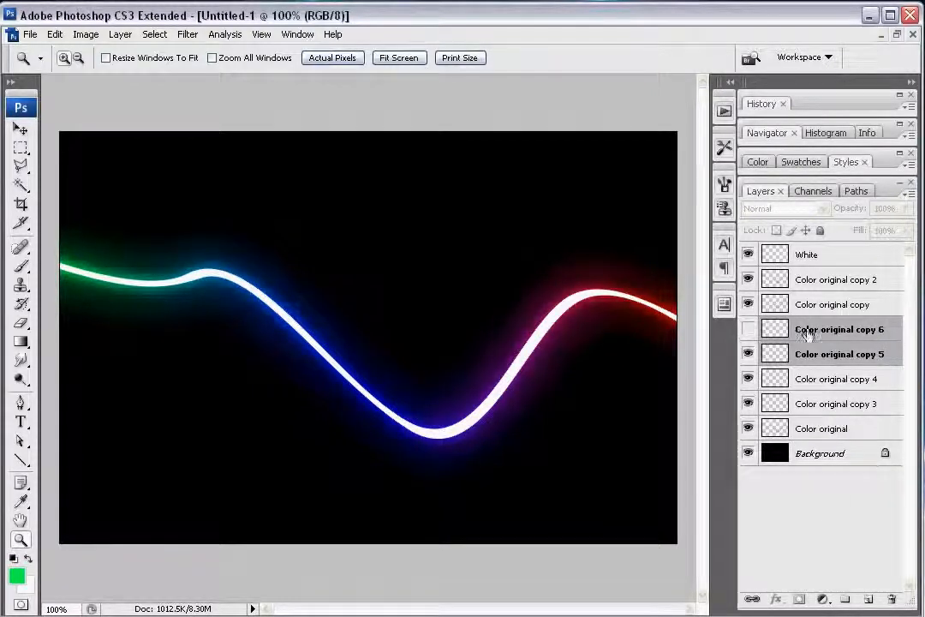
left_click(847, 363)
left_click_drag(842, 334, 894, 599)
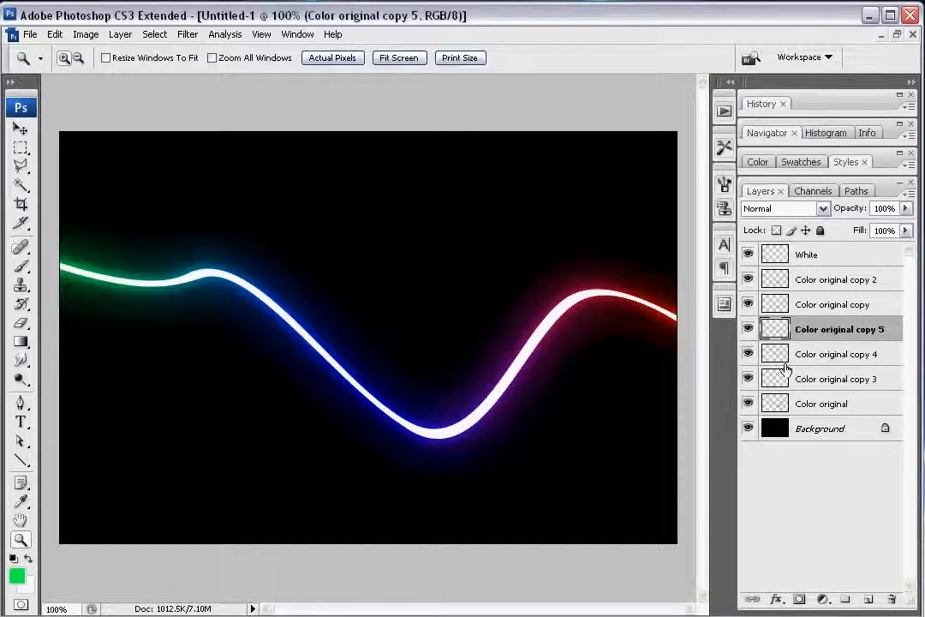
Step: Duplicate the Color original layer again and apply a Gaussian Blur with a 90.8-pixel radius to the new copy
left_click_drag(823, 414, 870, 604)
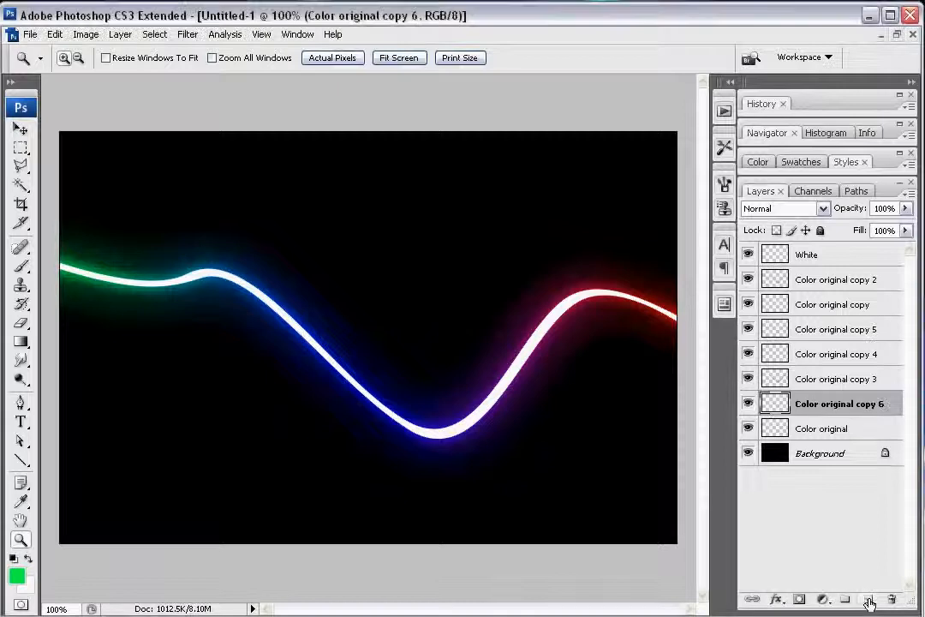
left_click(188, 34)
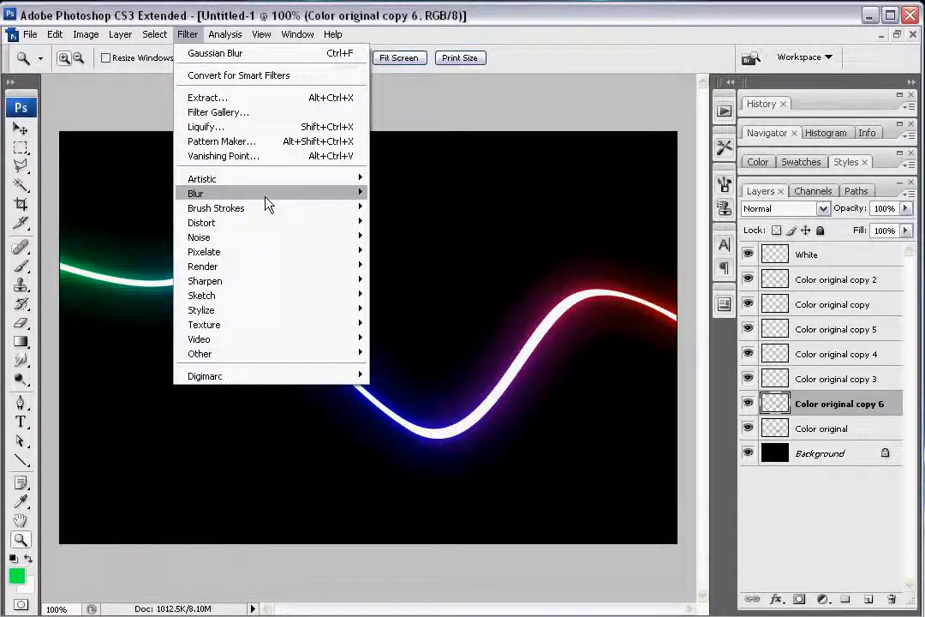
mouse_move(265, 195)
left_click(417, 250)
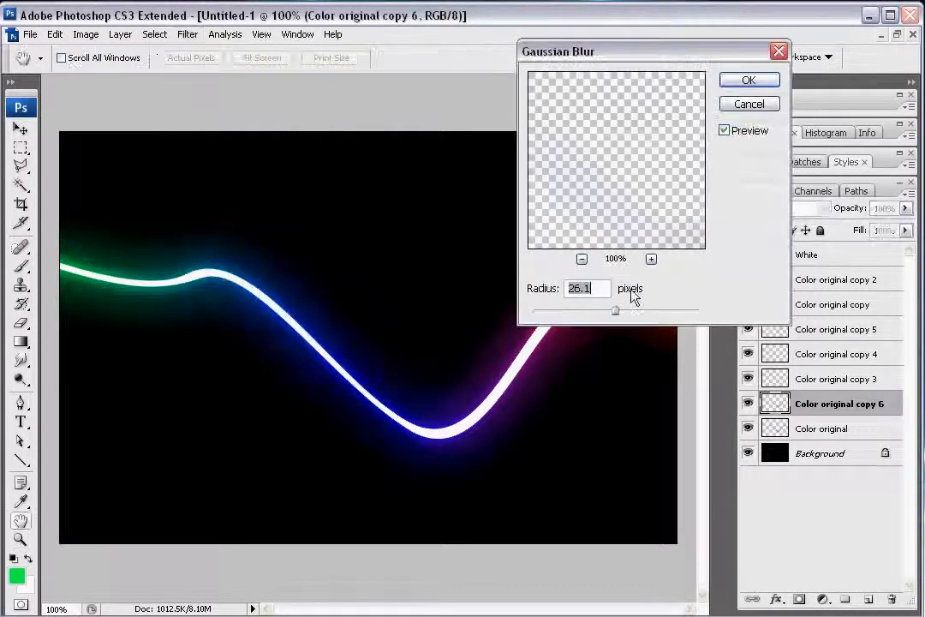
left_click_drag(638, 309, 676, 318)
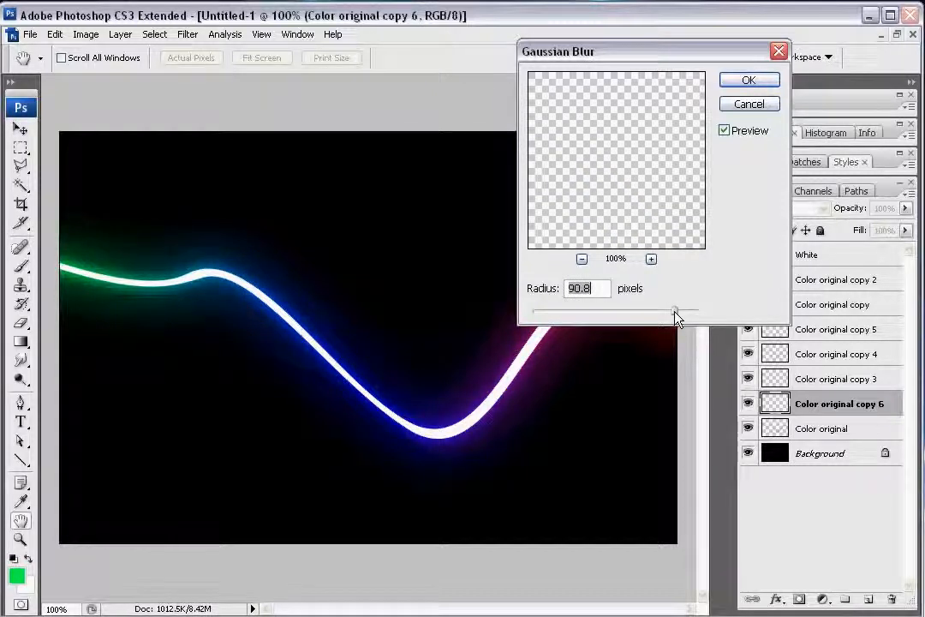
left_click(748, 81)
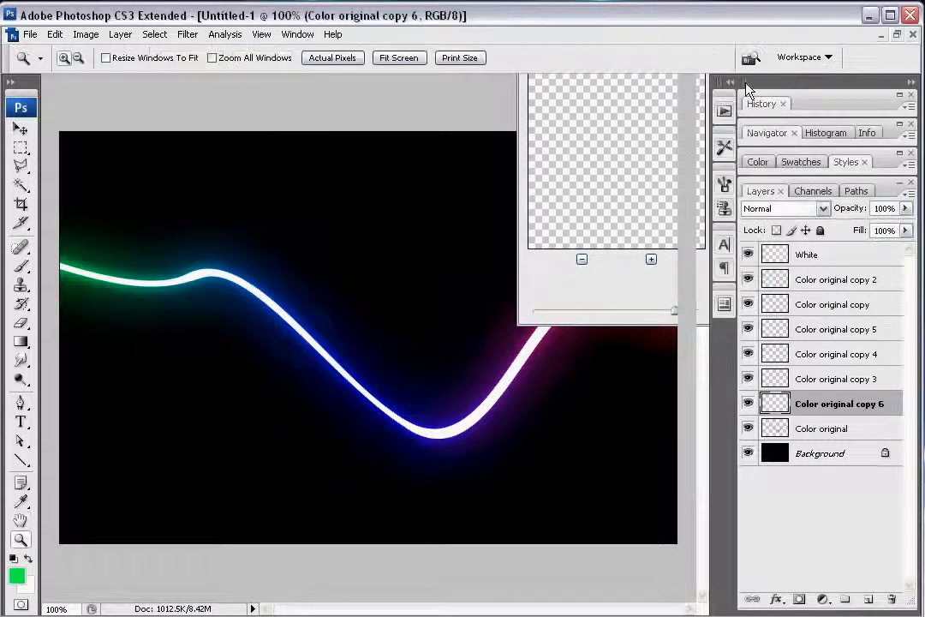
Step: Duplicate the most blurred layer, Color original copy 6, and keep duplicating the copies in pairs until Color original copy 11 exists
left_click_drag(785, 404, 867, 601)
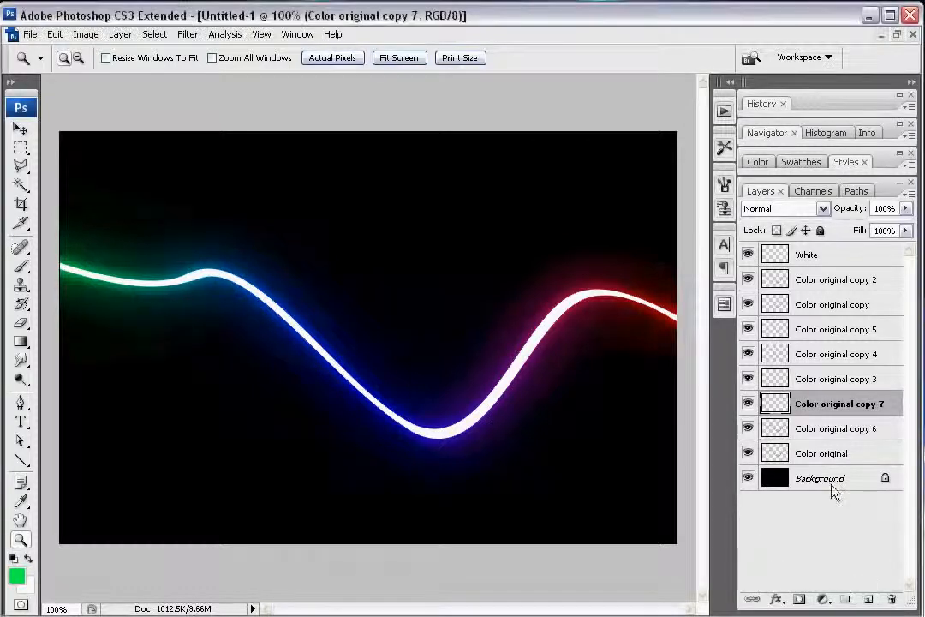
left_click(839, 430, "shift")
left_click_drag(853, 407, 867, 600)
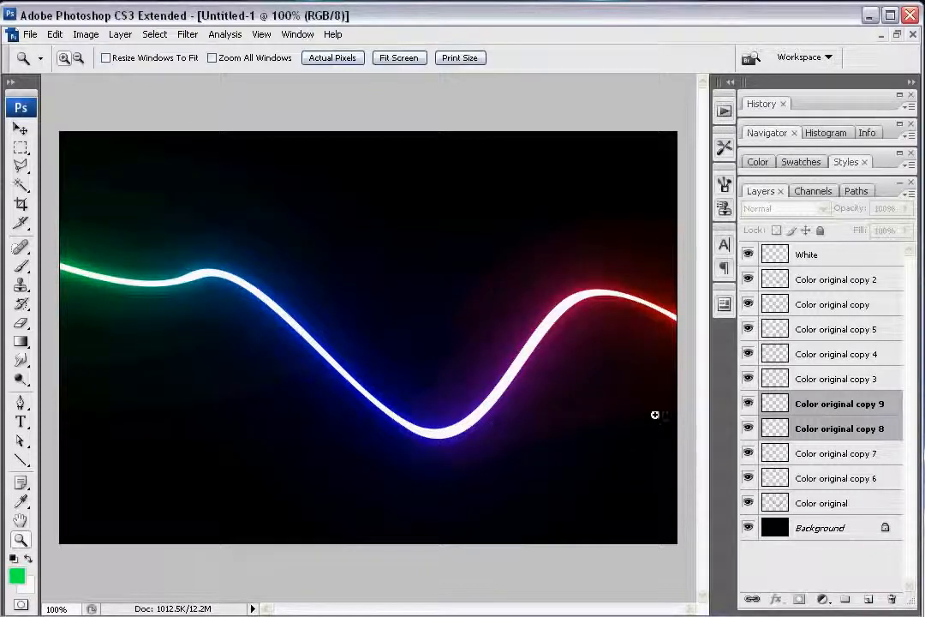
left_click_drag(851, 411, 869, 600)
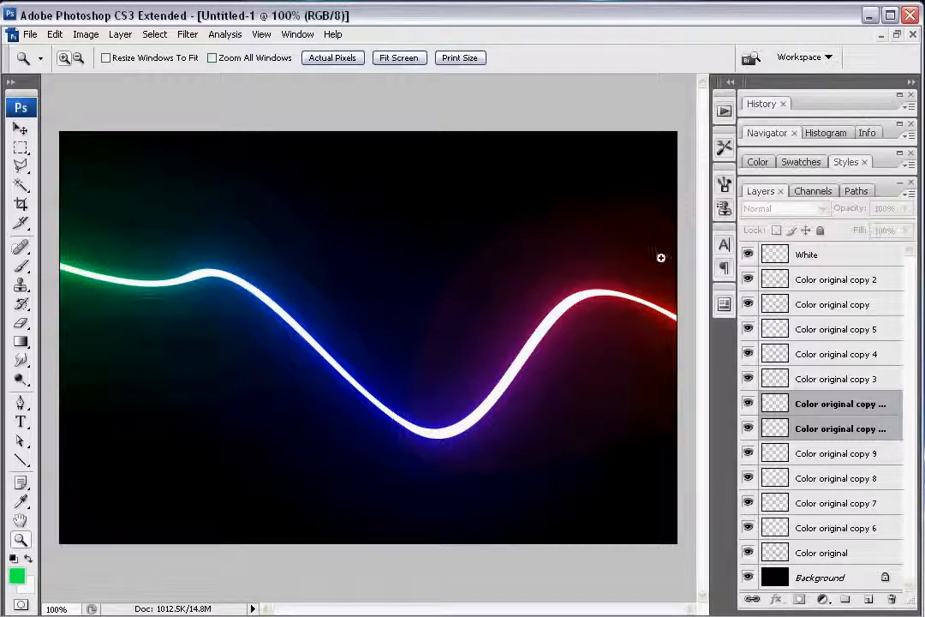
Step: Select the layers from White down to Color original copy 6 and merge them into one layer
left_click(841, 260)
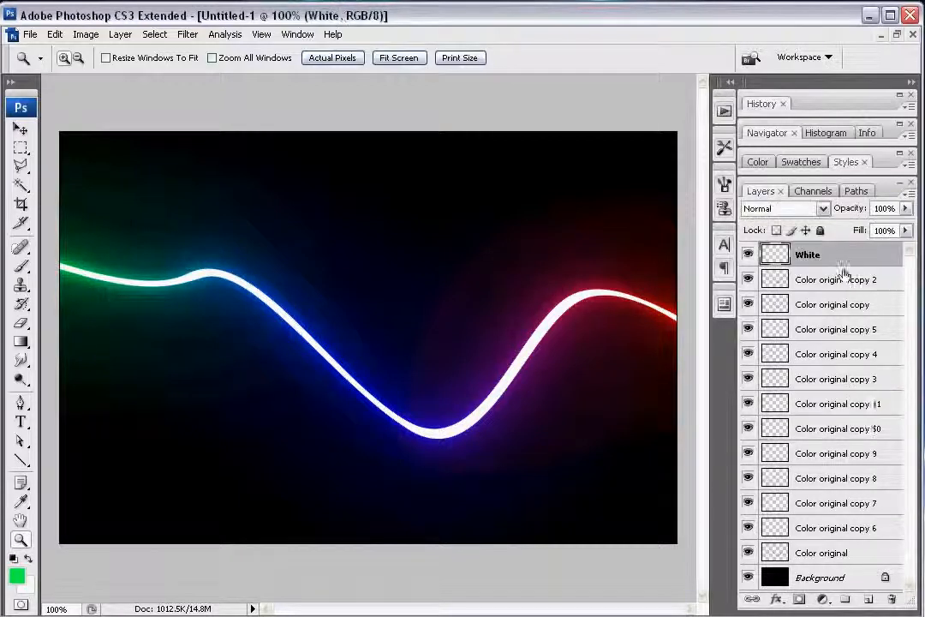
left_click(855, 537, "shift")
right_click(862, 434)
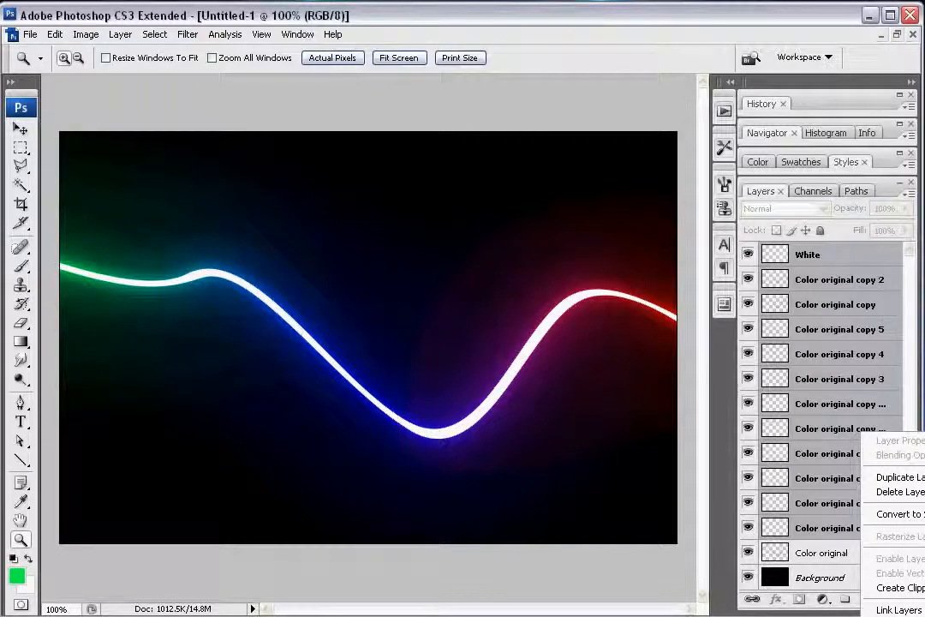
left_click(899, 616)
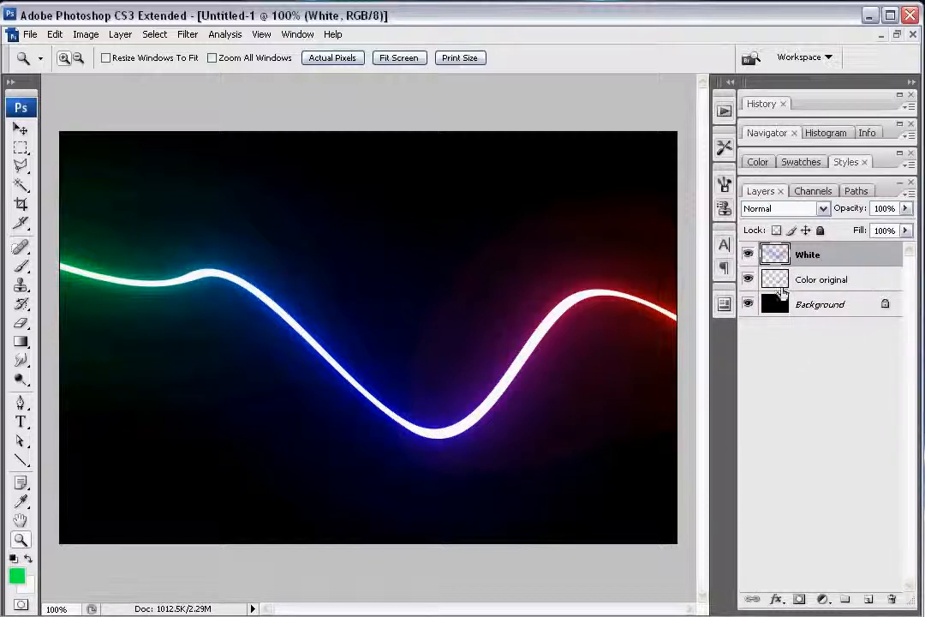
Step: Hide the White layer and try a 38-pixel Outer Glow on the Color original layer
left_click(748, 255)
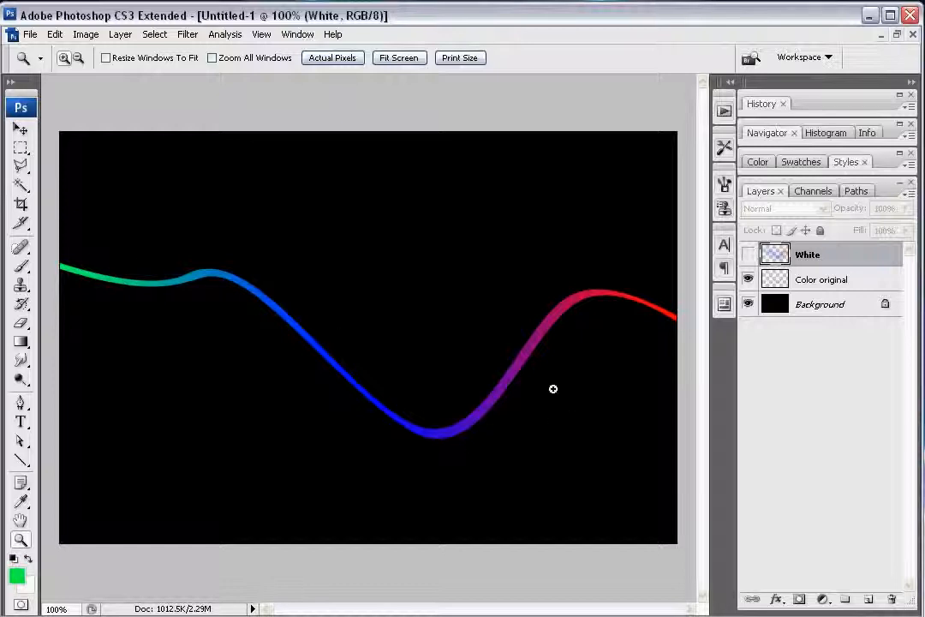
left_click(833, 279)
right_click(844, 284)
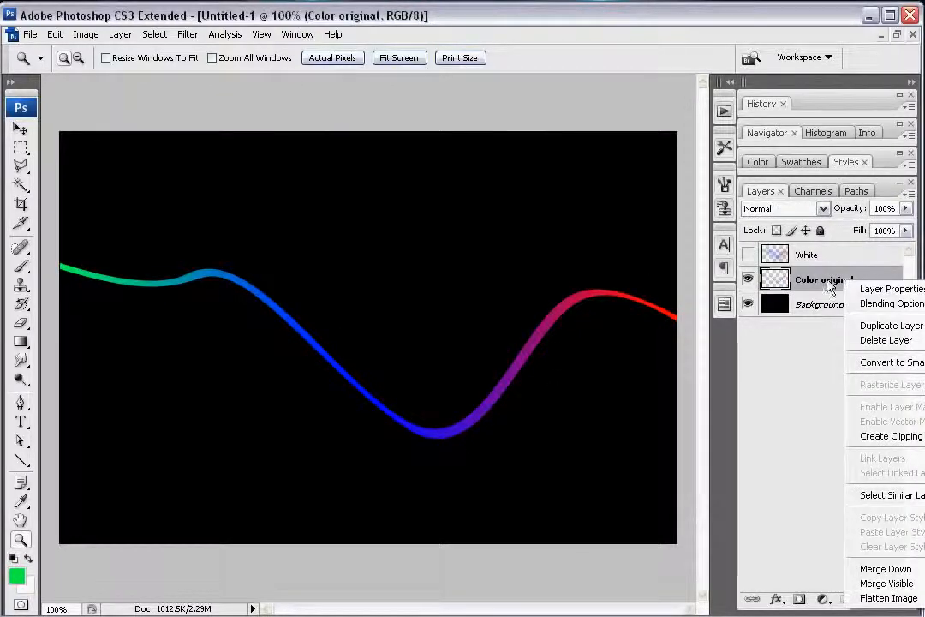
right_click(799, 285)
left_click(831, 303)
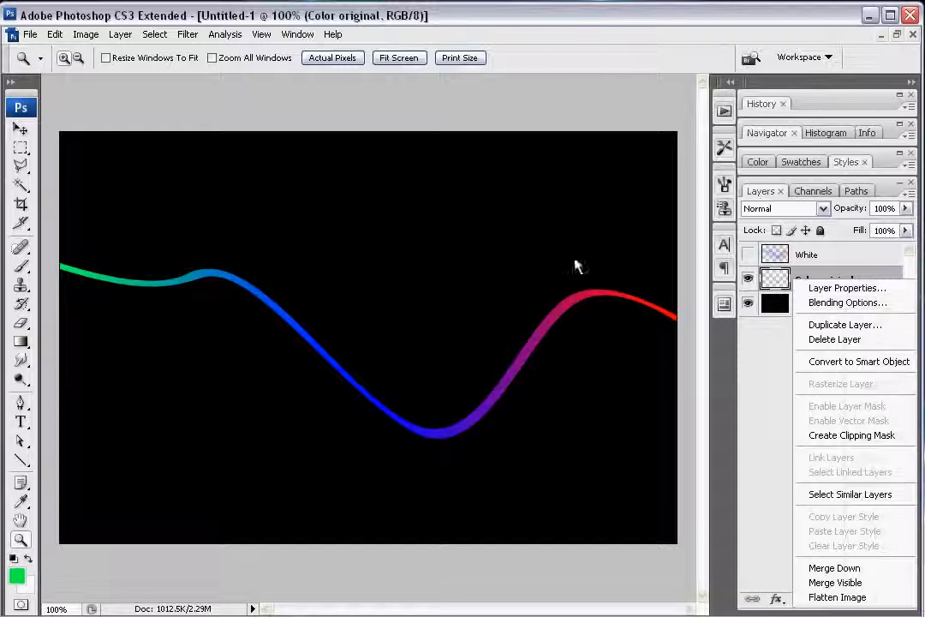
left_click_drag(510, 158, 529, 116)
left_click(468, 228)
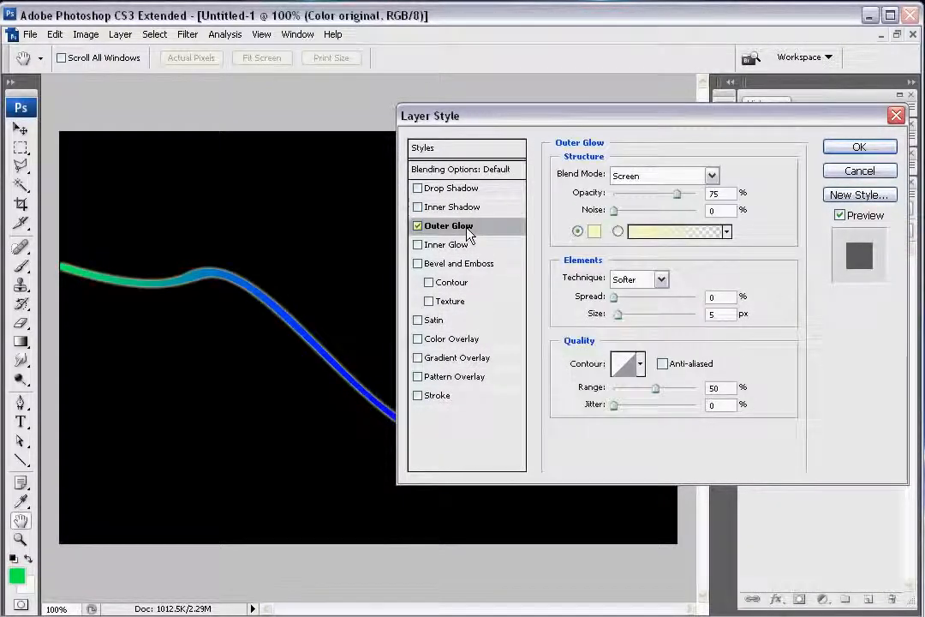
mouse_move(620, 316)
left_mouse_down()
mouse_move(644, 321)
mouse_move(630, 322)
left_mouse_up()
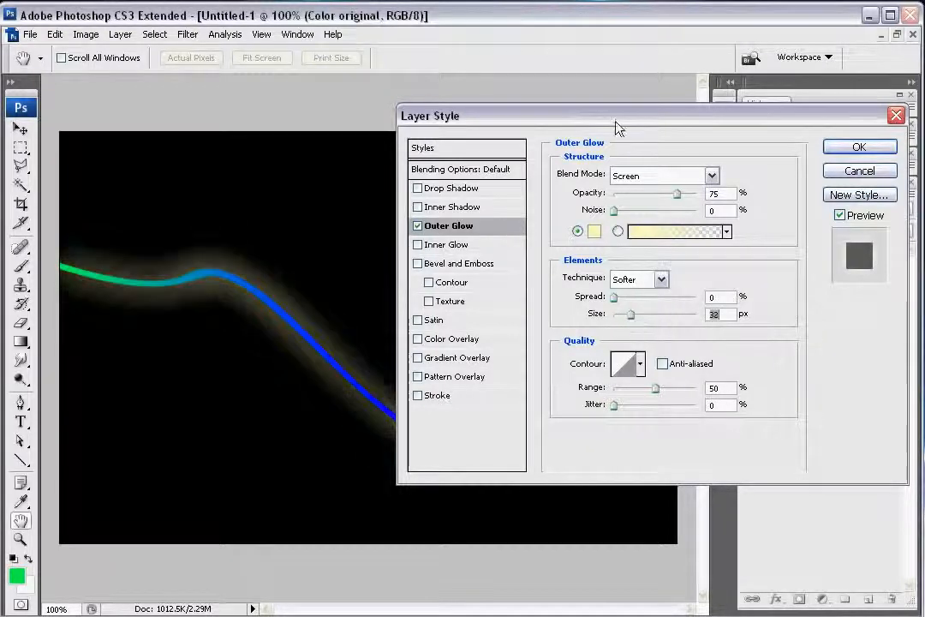
left_click_drag(613, 124, 760, 140)
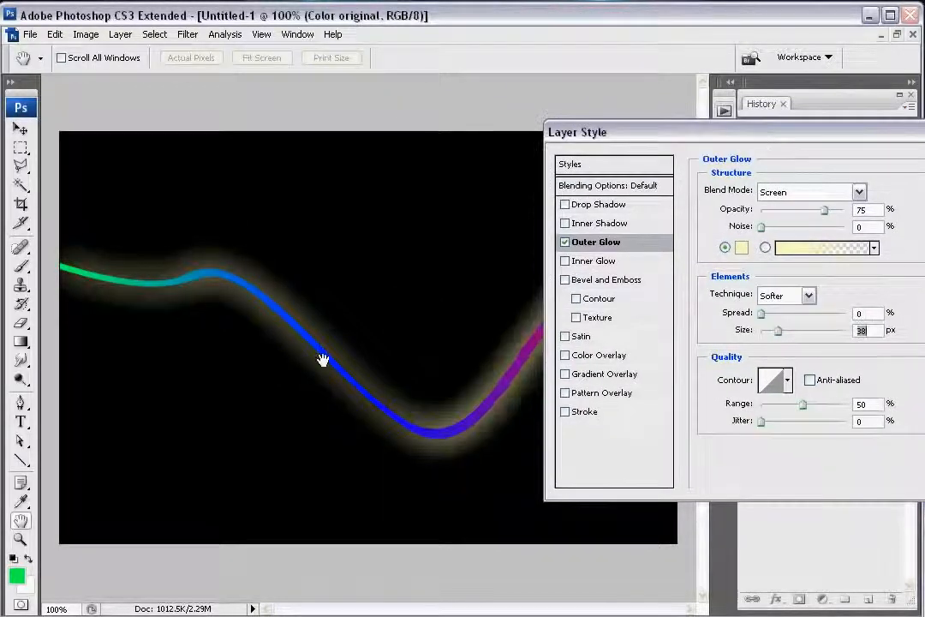
Step: Try near-white as the Outer Glow colour, discard the layer style and show the White layer again
left_click(741, 249)
left_click(208, 77)
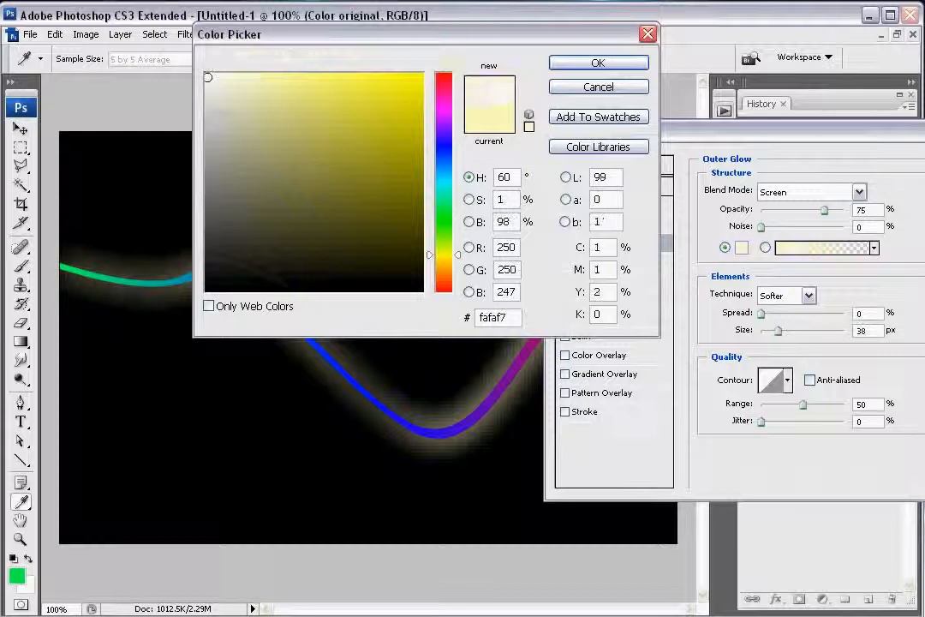
left_click(634, 64)
mouse_move(647, 128)
left_mouse_down()
mouse_move(826, 141)
mouse_move(759, 255)
mouse_move(847, 254)
left_mouse_up()
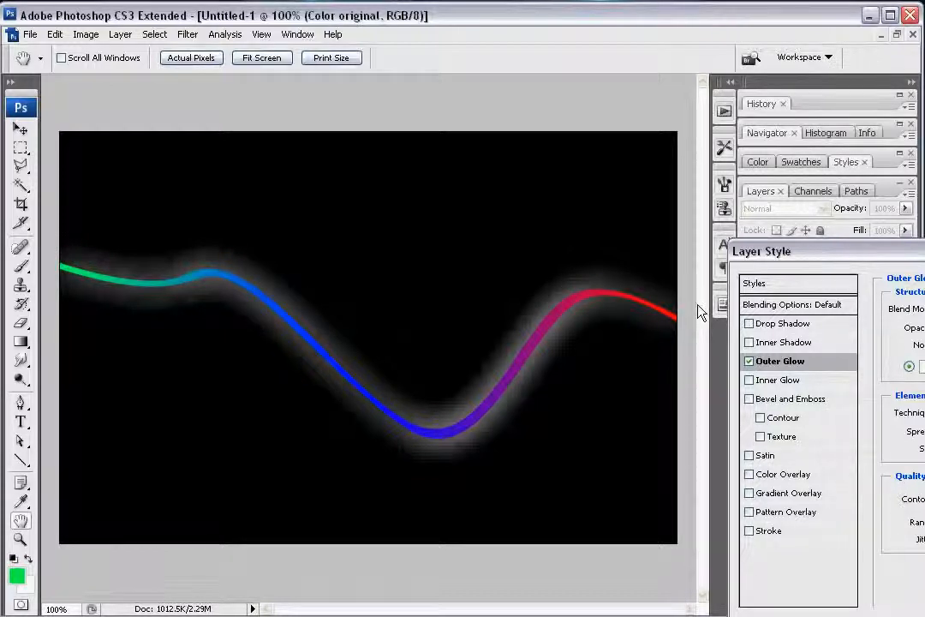
left_click_drag(840, 257, 398, 219)
left_click(759, 268)
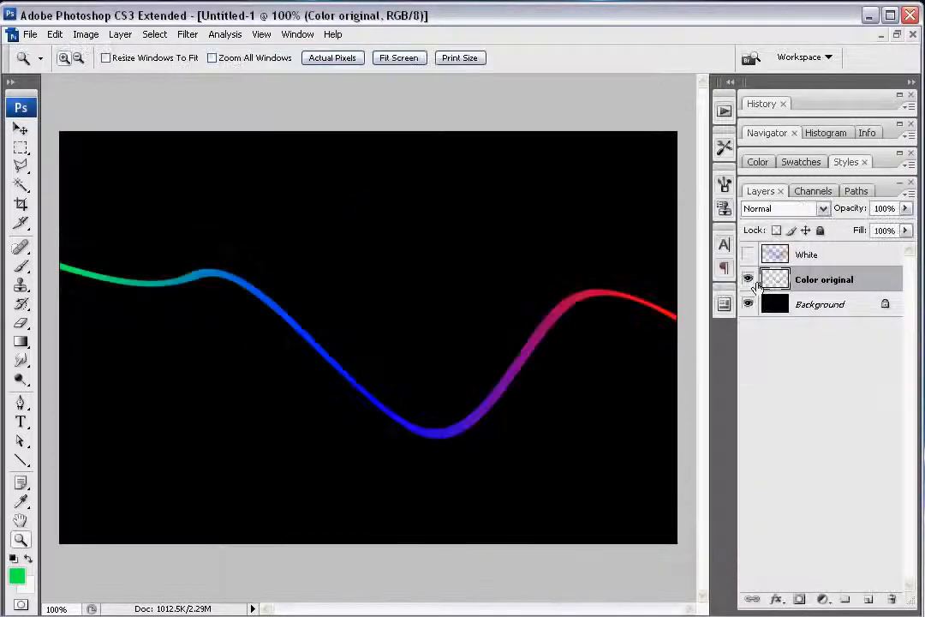
left_click(748, 254)
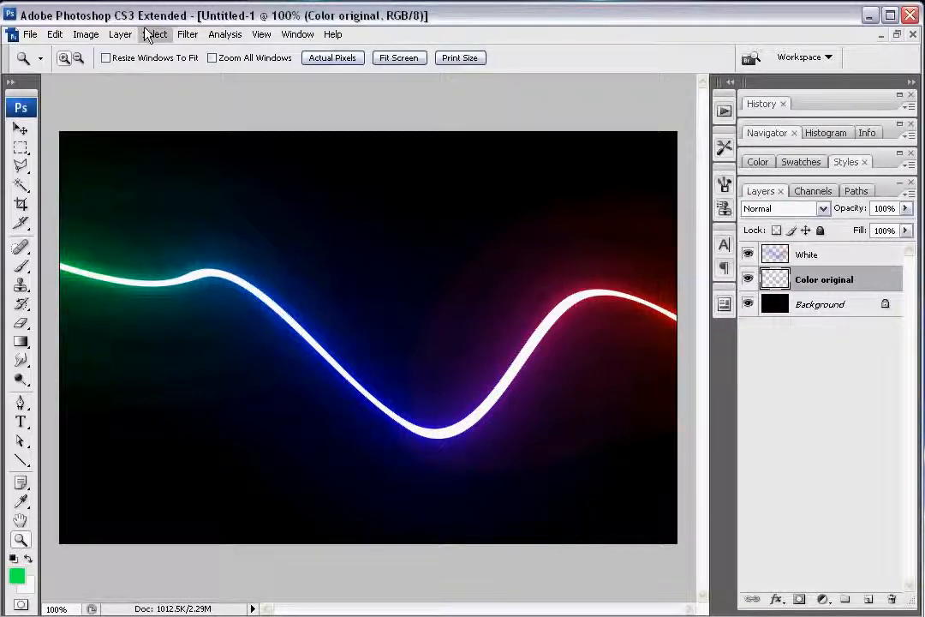
left_click(187, 34)
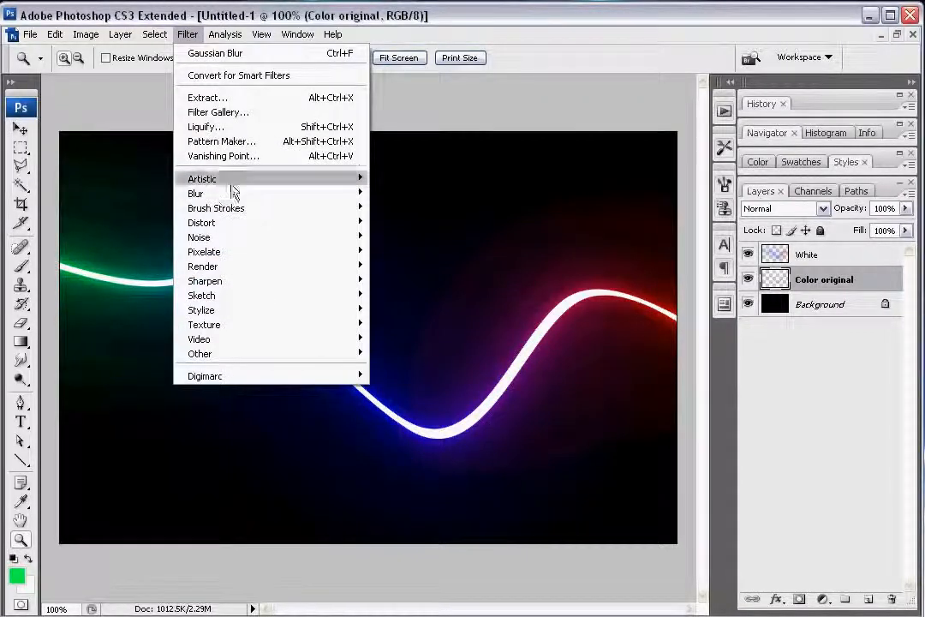
left_click(503, 7)
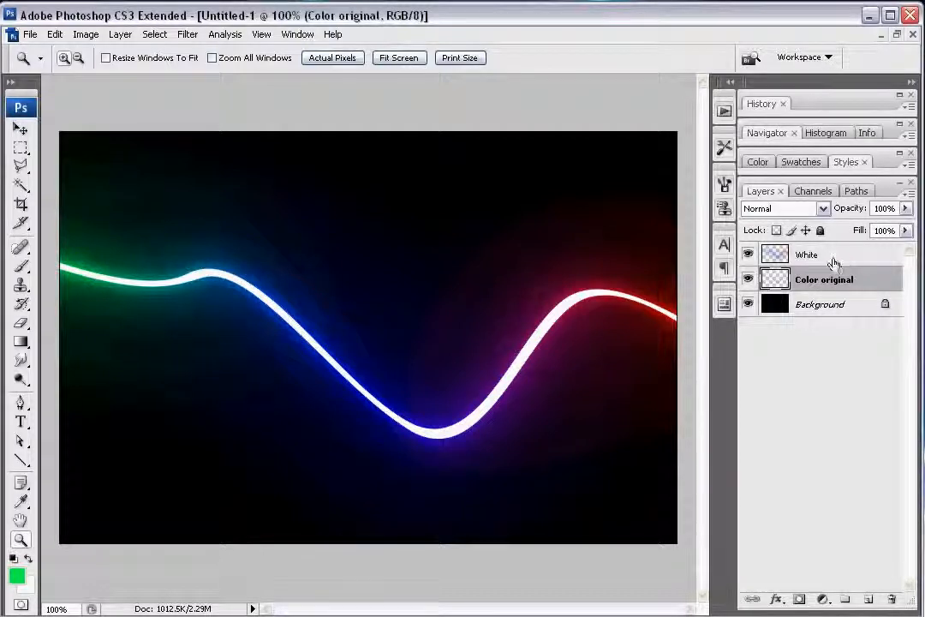
Step: Merge the White and Color original layers into a single layer above the Background
left_click(809, 254)
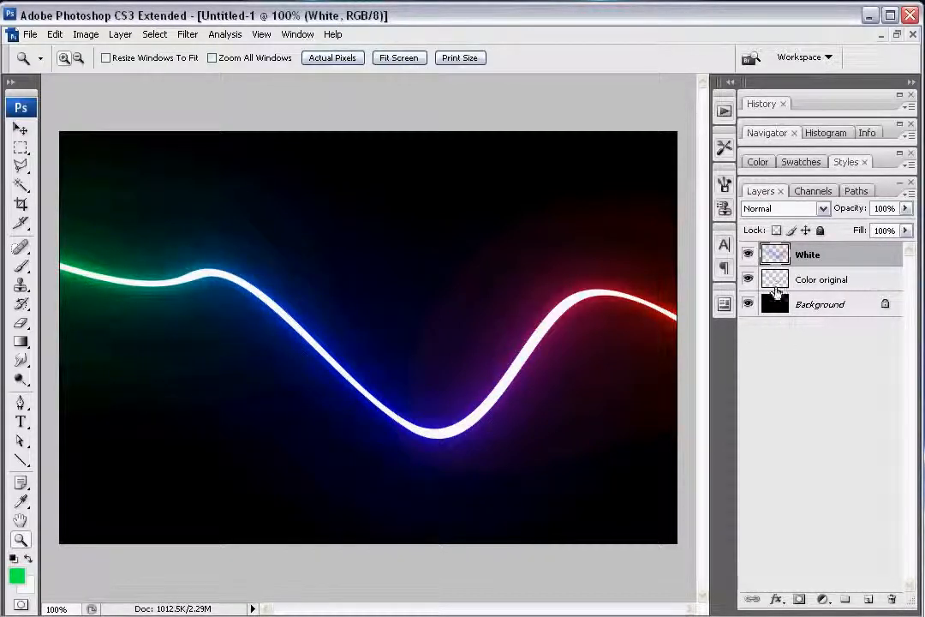
left_click(844, 281, "shift")
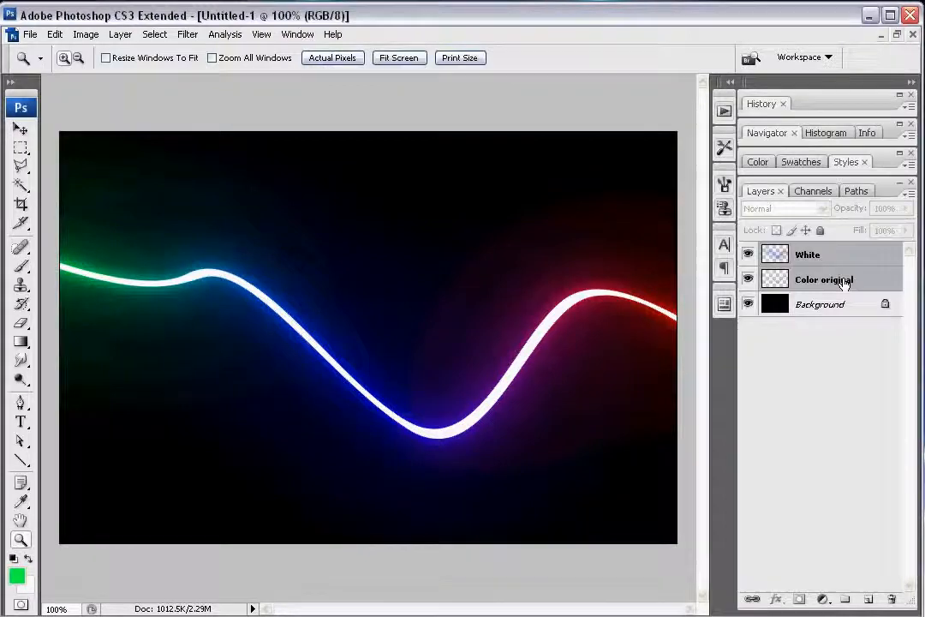
right_click(844, 280)
left_click(891, 566)
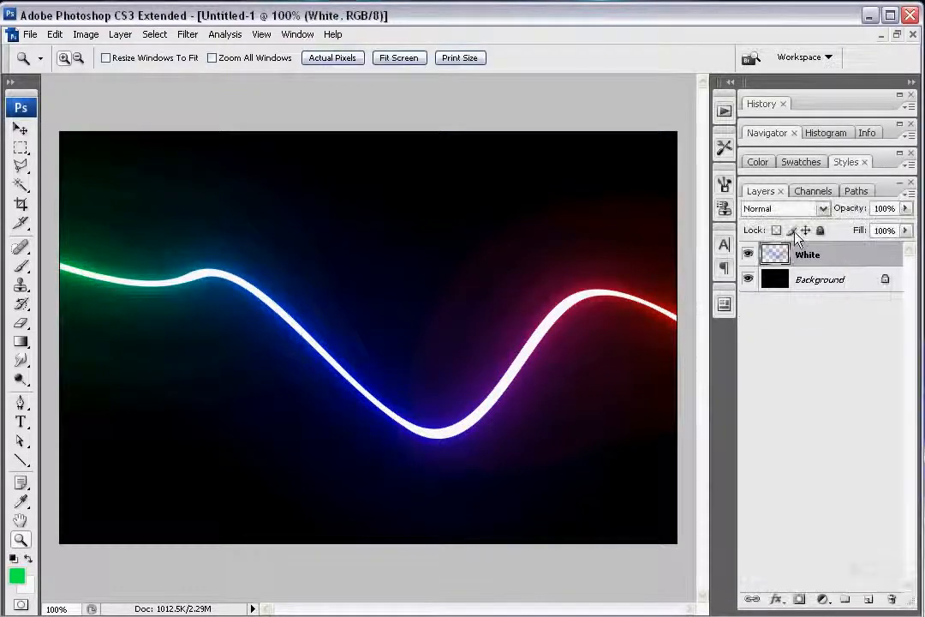
Step: Add an Inner Glow to the White layer, coloured pure white (ffffff) with its source set to Center
right_click(844, 253)
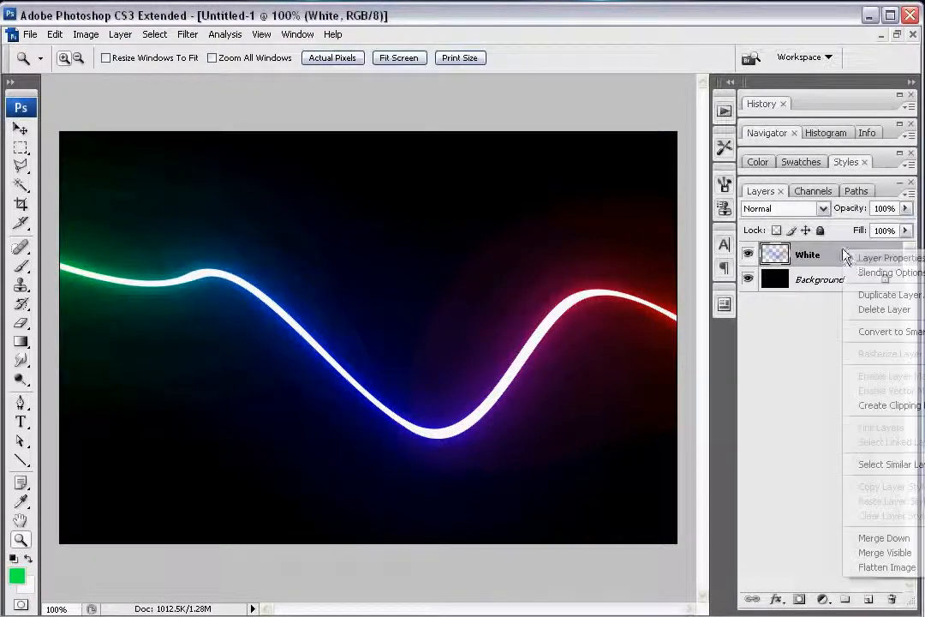
left_click(882, 273)
left_click_drag(531, 224, 682, 168)
left_click(510, 293)
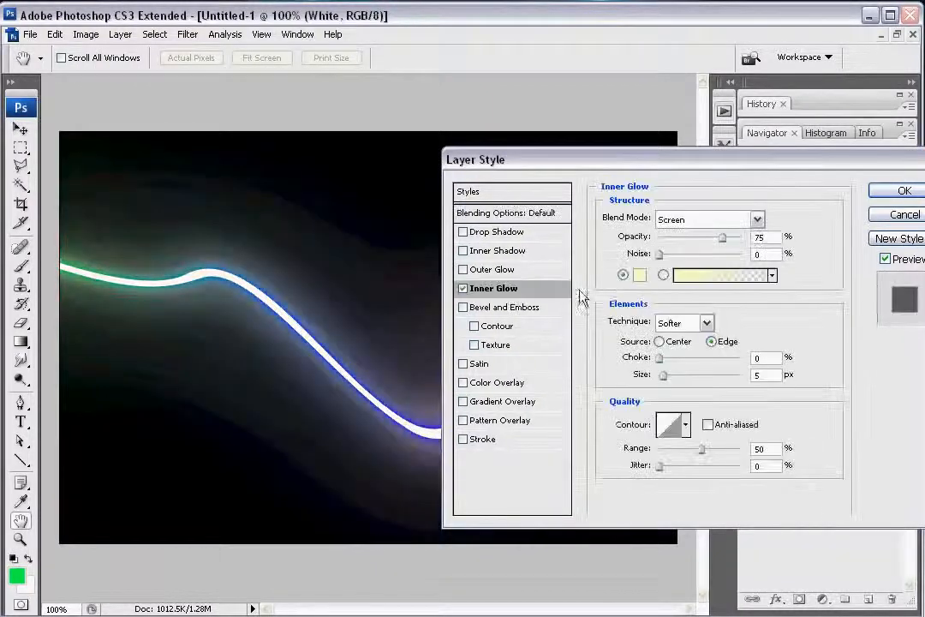
left_click(640, 279)
left_click(207, 75)
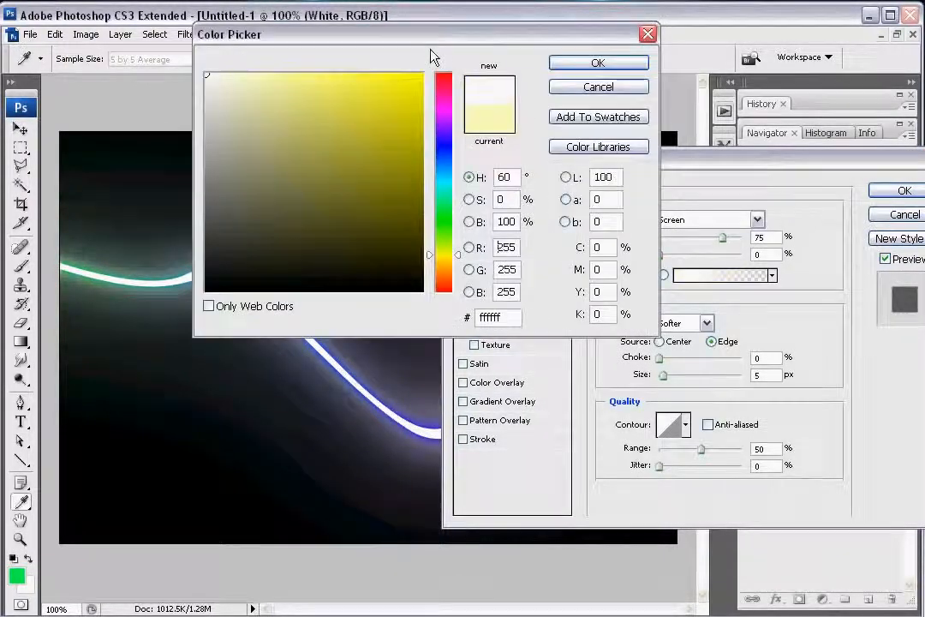
left_click(567, 69)
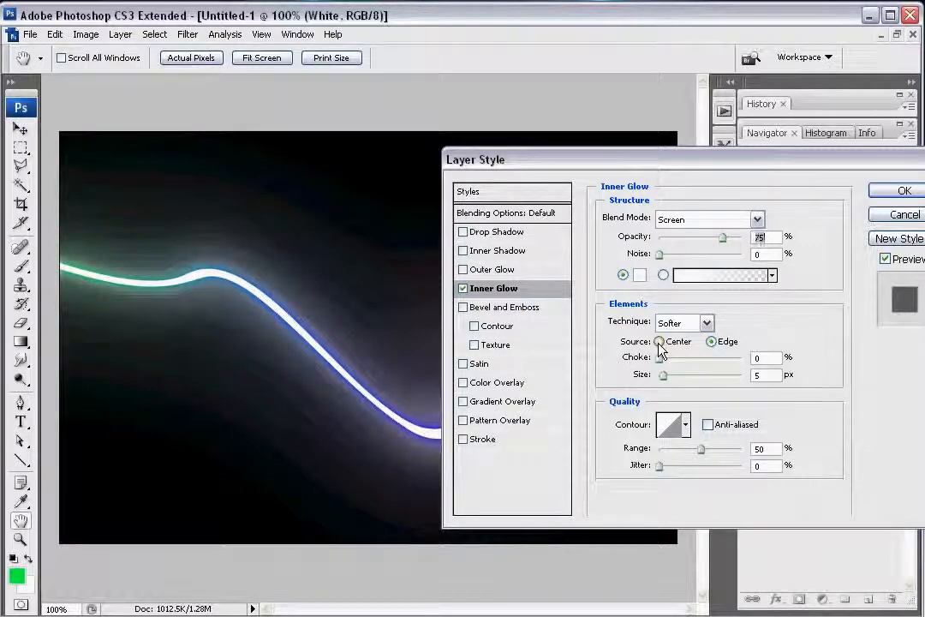
left_click(658, 342)
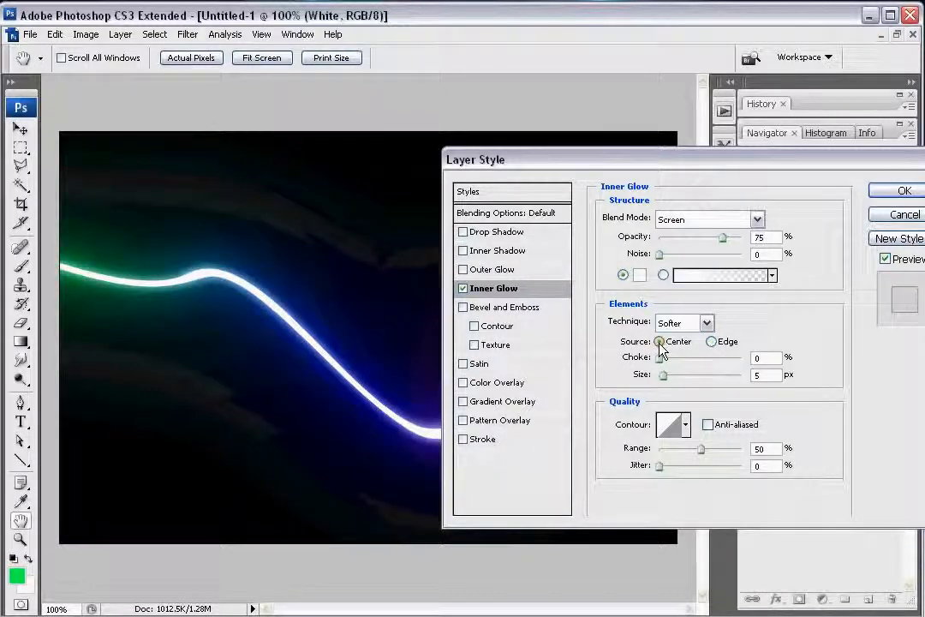
Step: Raise the Inner Glow to 100% opacity, with a size of 73 px and a range of 91%
left_click_drag(675, 161, 752, 143)
left_click_drag(741, 353, 746, 355)
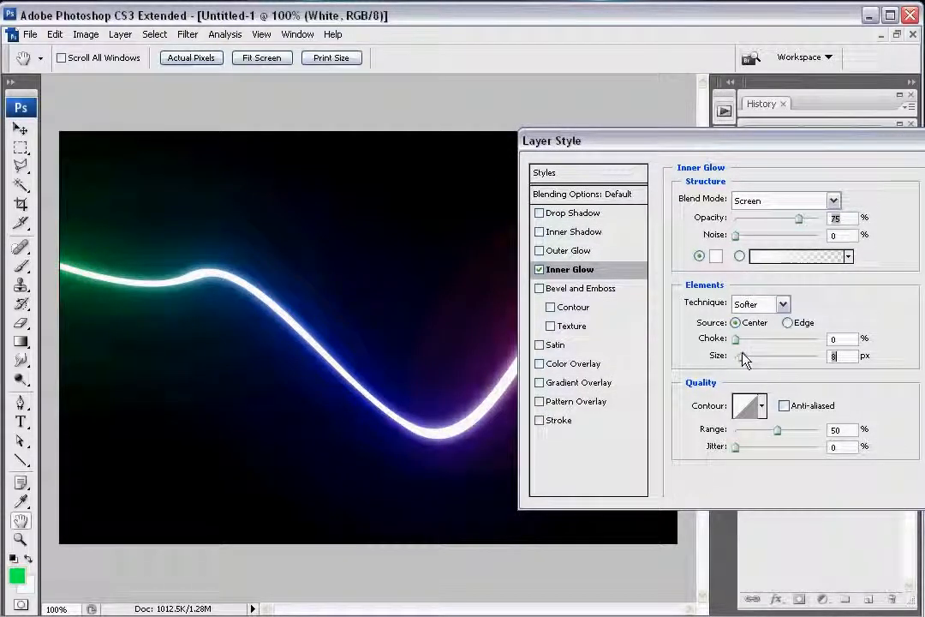
left_click_drag(799, 220, 837, 221)
mouse_move(742, 360)
left_mouse_down()
mouse_move(754, 362)
mouse_move(748, 356)
left_mouse_up()
mouse_move(820, 219)
left_mouse_down()
mouse_move(782, 223)
mouse_move(829, 221)
left_mouse_up()
mouse_move(748, 356)
left_mouse_down()
mouse_move(824, 355)
mouse_move(764, 356)
left_mouse_up()
left_click_drag(777, 430, 812, 431)
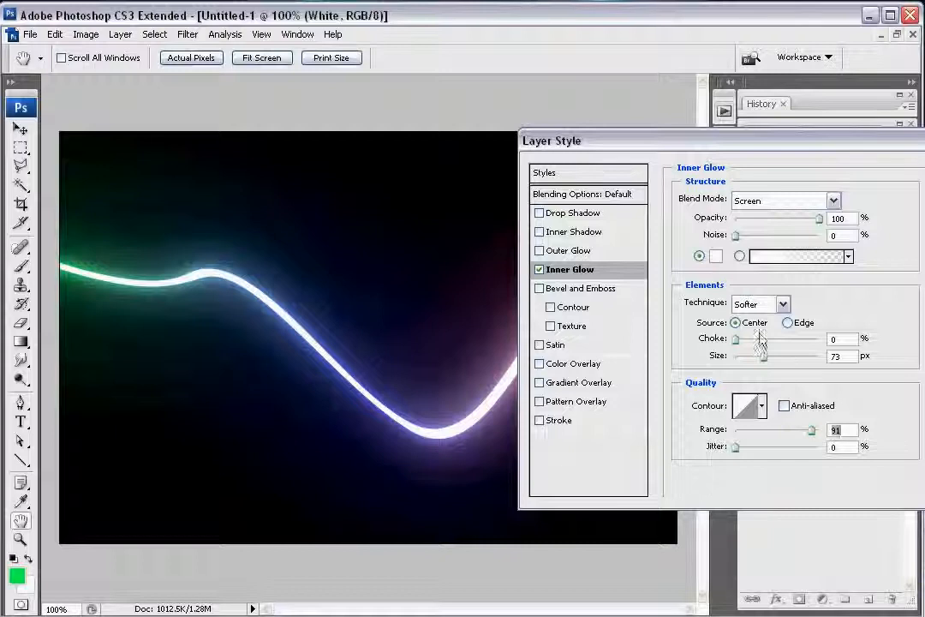
Step: Reduce the Inner Glow to a size of 2 px and a range of 30%, apply it and collapse the layer's effects list
mouse_move(763, 356)
left_mouse_down()
mouse_move(731, 363)
mouse_move(754, 358)
mouse_move(746, 363)
left_mouse_up()
left_click_drag(810, 429, 756, 436)
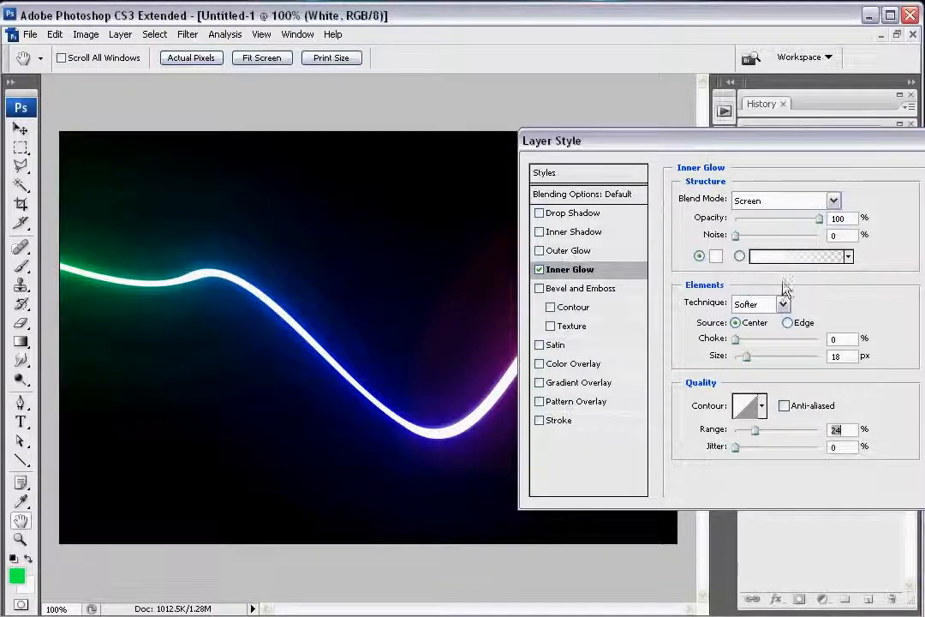
mouse_move(745, 356)
left_mouse_down()
mouse_move(752, 361)
mouse_move(714, 361)
mouse_move(737, 359)
left_mouse_up()
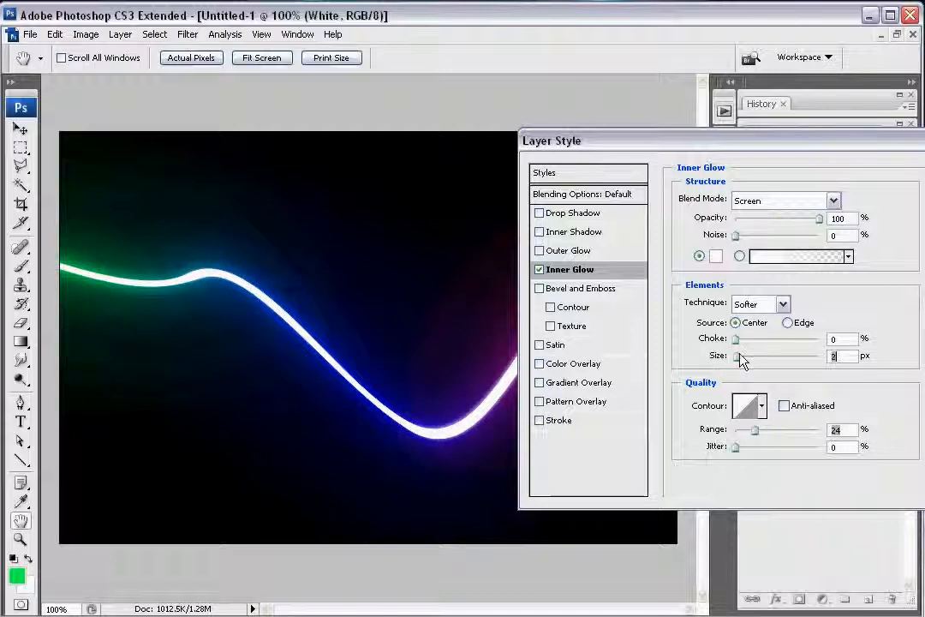
left_click_drag(753, 436, 761, 438)
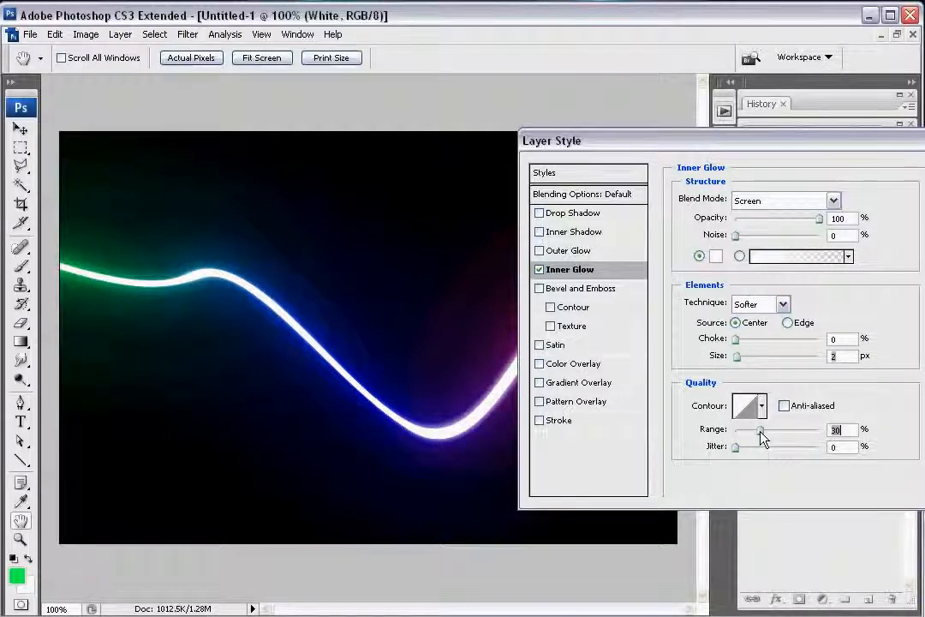
left_click_drag(795, 147, 657, 132)
left_click(828, 160)
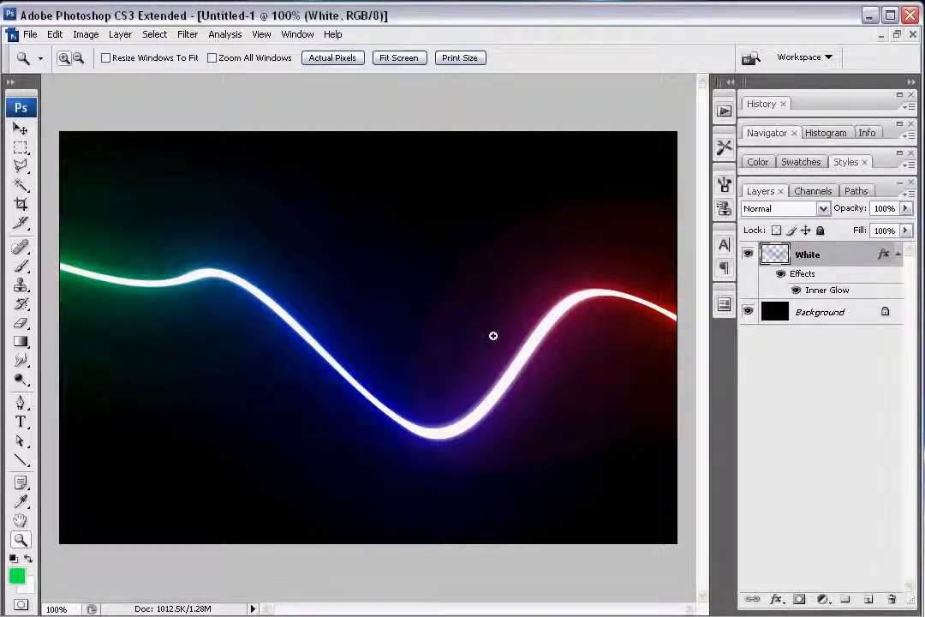
left_click(898, 254)
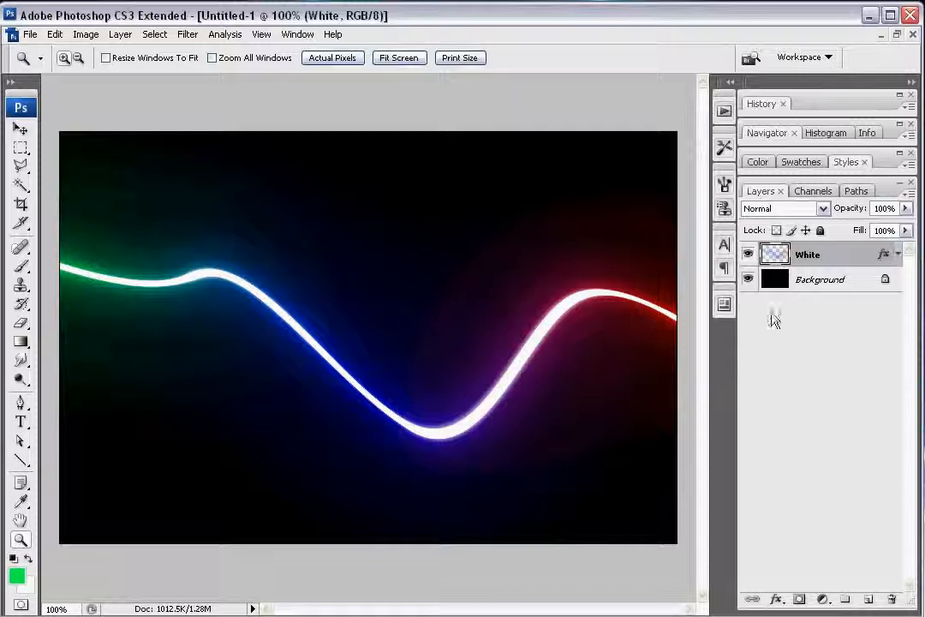
Step: Create a new layer above White, fill it with black and set its blend mode to Screen
left_click(867, 600)
key("shift+F5")
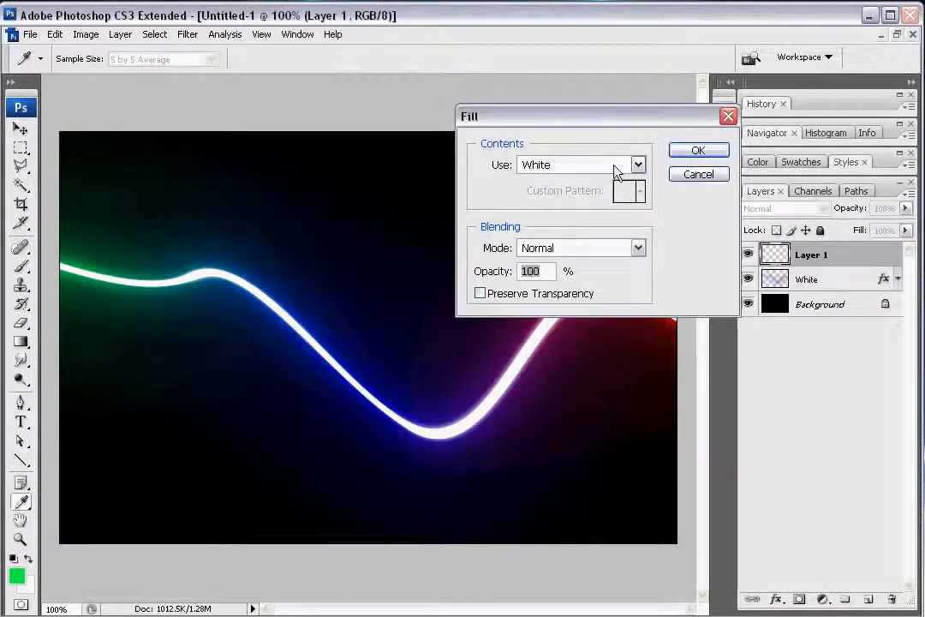
left_click(617, 168)
left_click(582, 281)
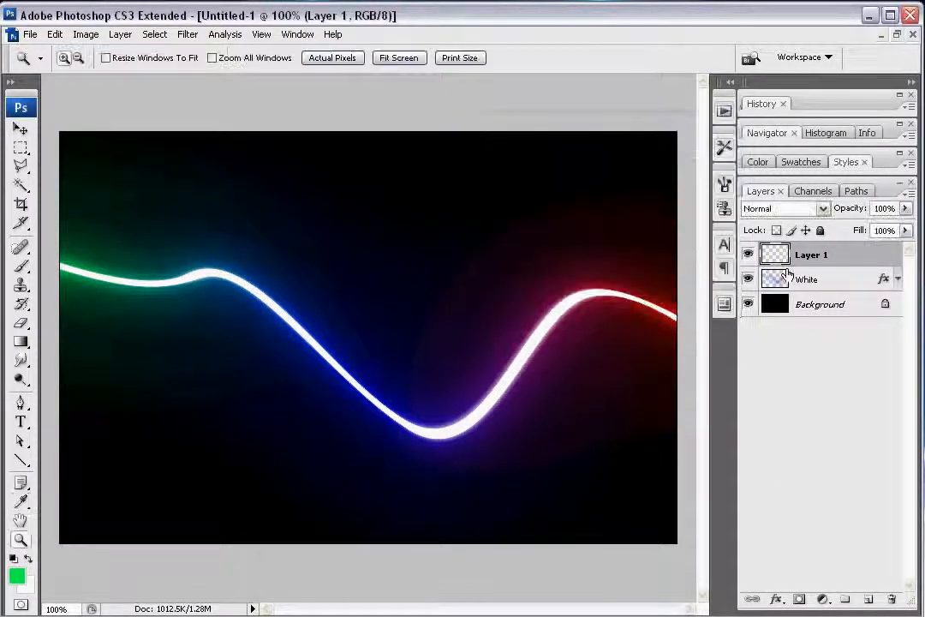
left_click(820, 208)
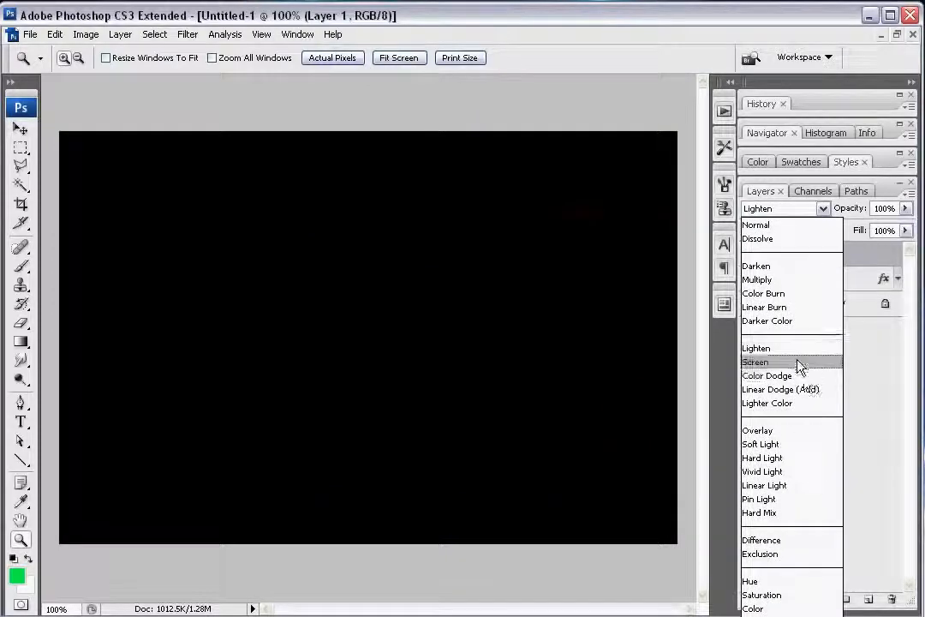
left_click(803, 362)
Step: Render a Lens Flare on Layer 1, centred on the lowest bend of the light streak
left_click(186, 36)
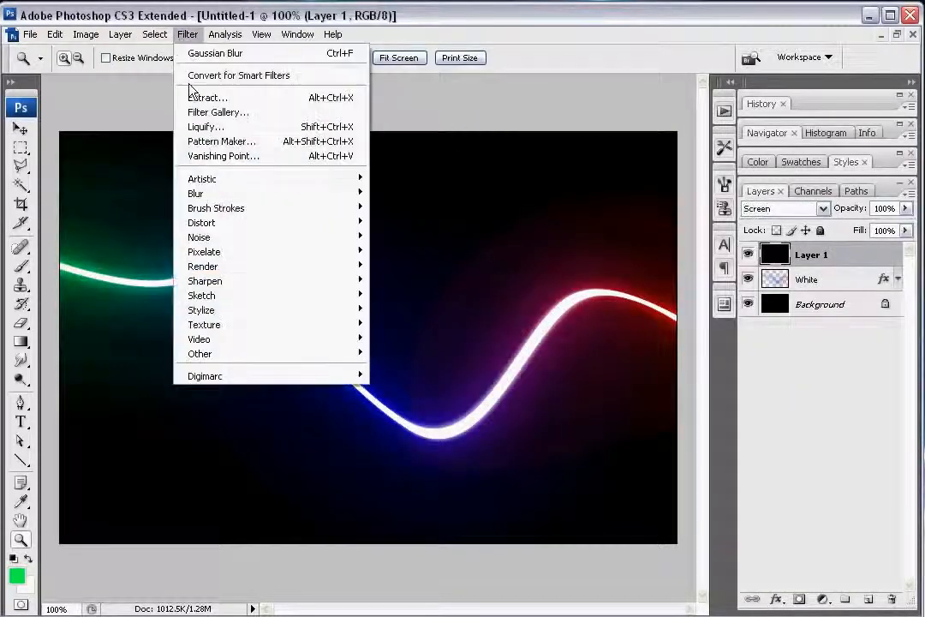
mouse_move(317, 268)
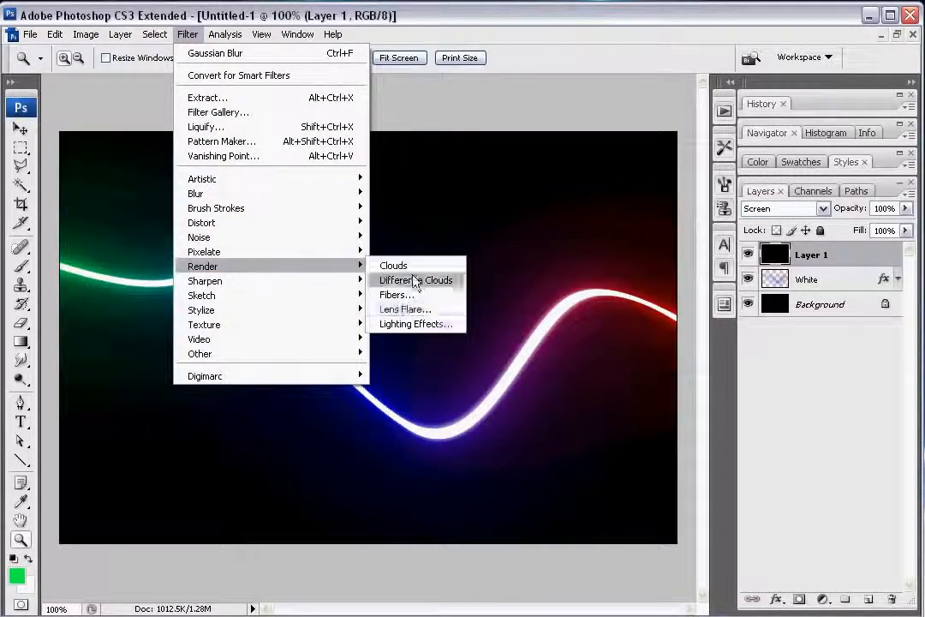
left_click(426, 309)
left_click_drag(638, 243, 628, 262)
left_click(742, 146)
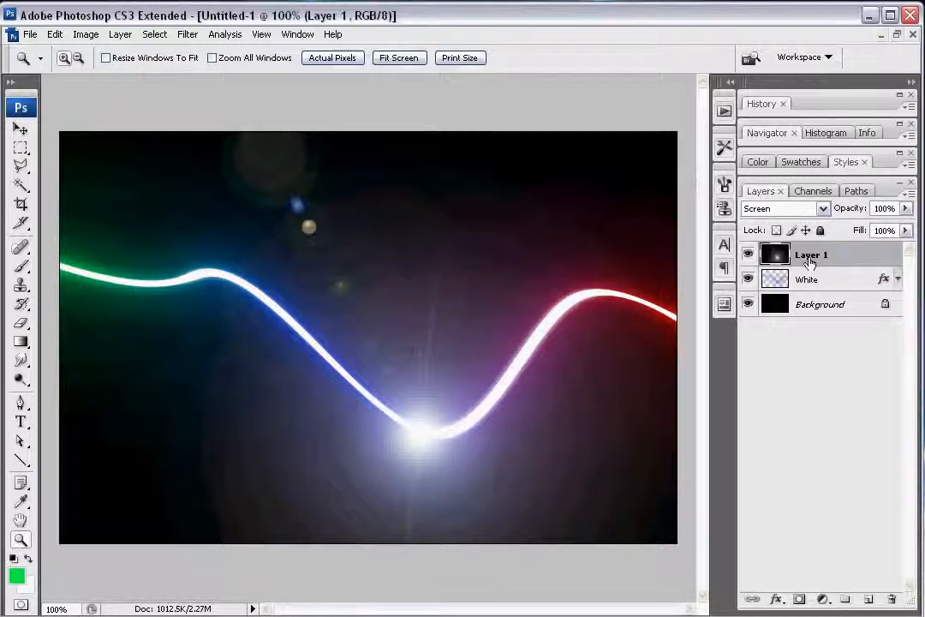
Step: Start a Curves adjustment on Layer 1 and raise the RGB curve to output 143 at input 112
left_click(89, 35)
mouse_move(124, 77)
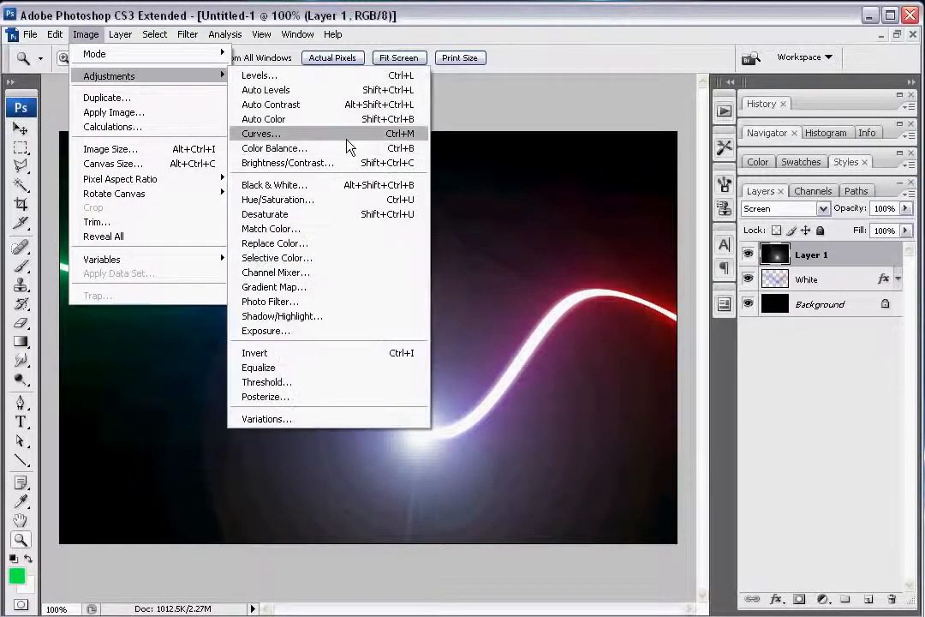
key("Return")
left_click_drag(751, 118, 648, 93)
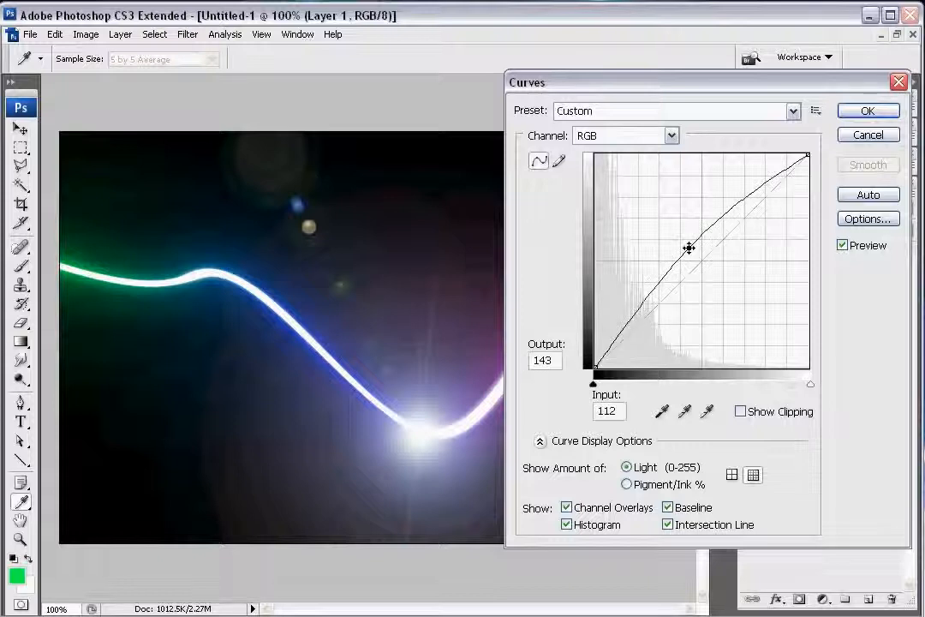
left_click_drag(689, 273, 689, 247)
Step: Lower the Red channel's curve to output 115 at input 152
left_click(672, 135)
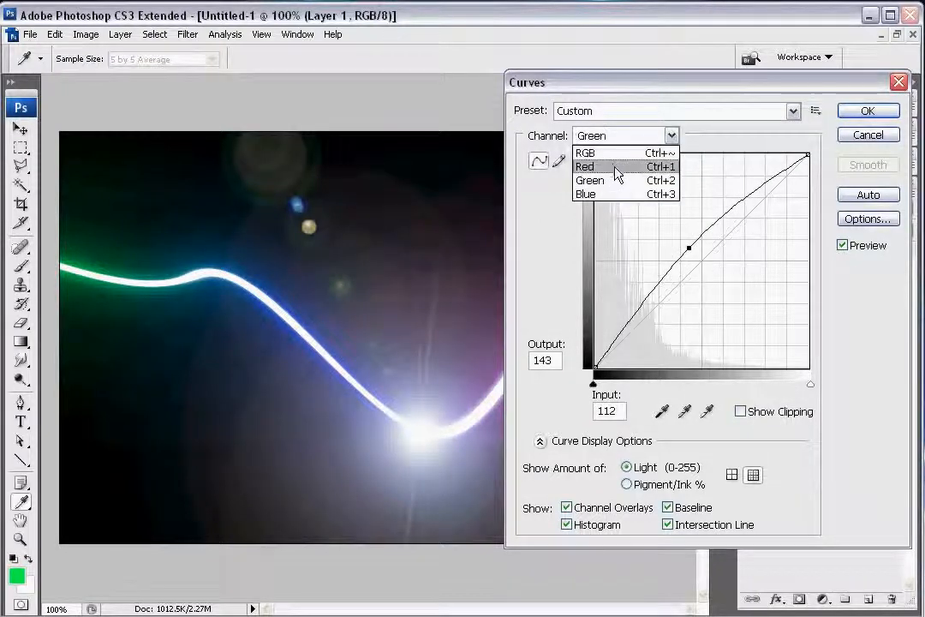
left_click(614, 168)
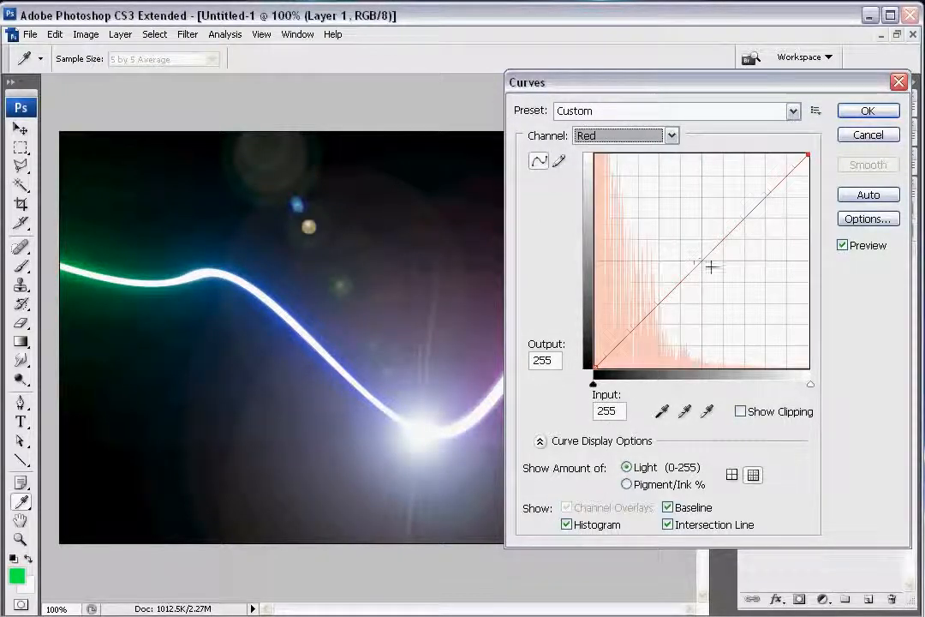
left_click_drag(710, 267, 723, 271)
Step: Raise the Blue channel's curve and lower the Green channel's curve to output 117 at input 144
left_click(672, 136)
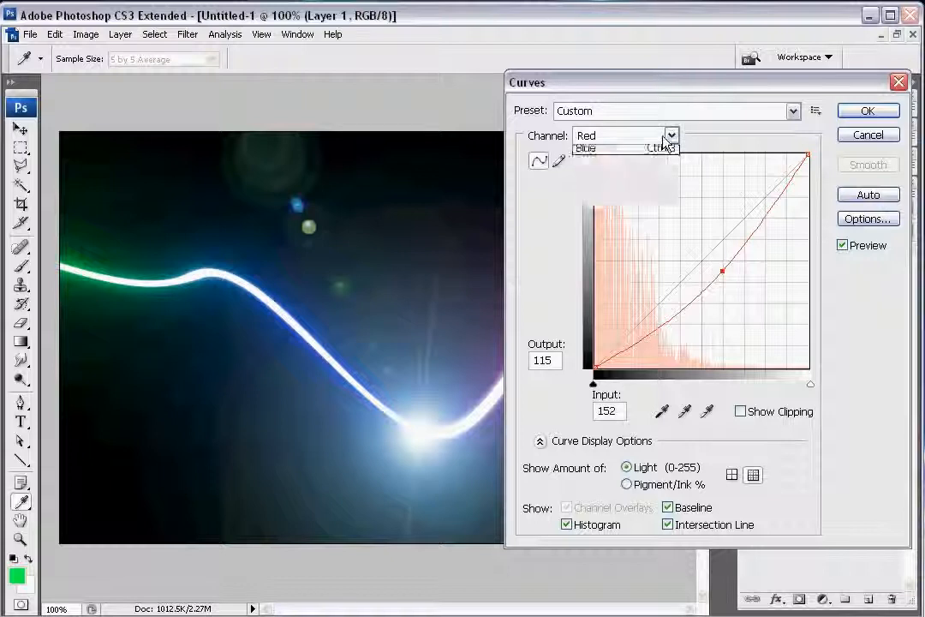
left_click(613, 194)
mouse_move(714, 252)
left_mouse_down()
mouse_move(692, 242)
mouse_move(715, 270)
left_mouse_up()
left_click(672, 135)
left_click(591, 180)
Step: Reshape the RGB curve into a steep S with its upper point at input 145, output 188, and apply the Curves adjustment
left_click(672, 136)
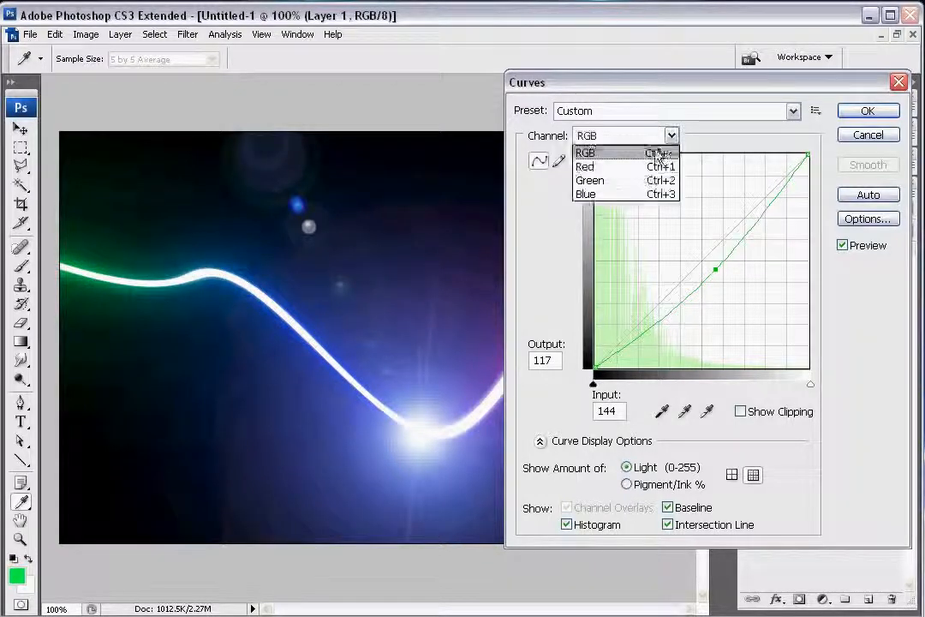
left_click(656, 151)
left_click_drag(728, 219, 678, 309)
left_click_drag(712, 203, 716, 210)
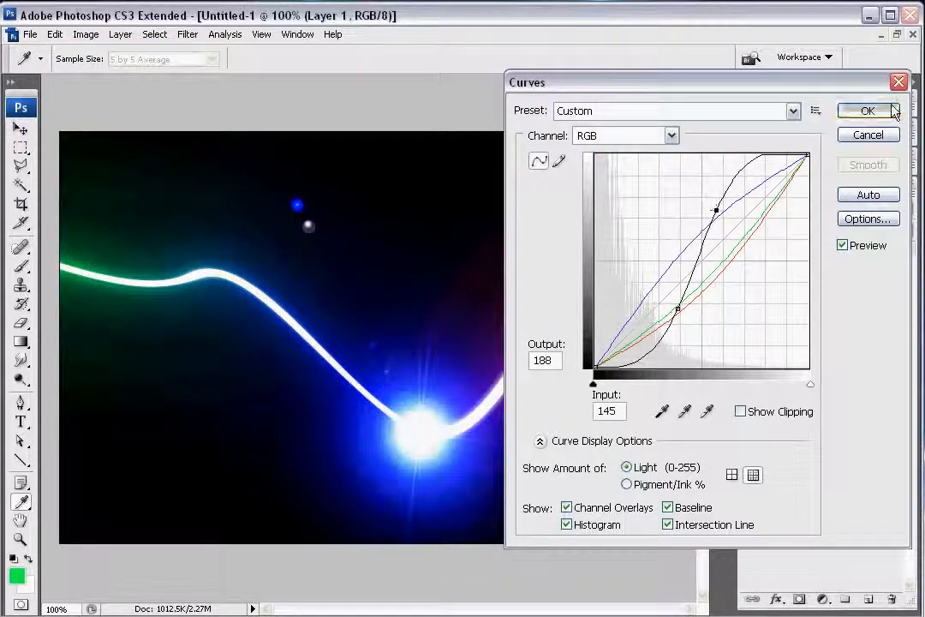
key("Return")
key("z")
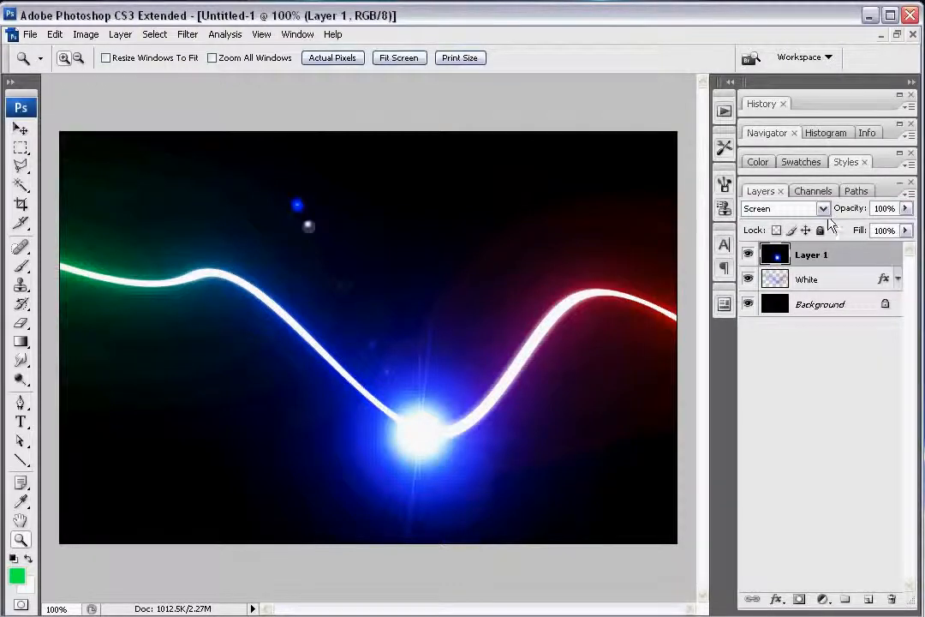
Step: Try the Hard Light, Soft Light, Color Burn and Linear Burn blend modes on Layer 1
left_click(783, 208)
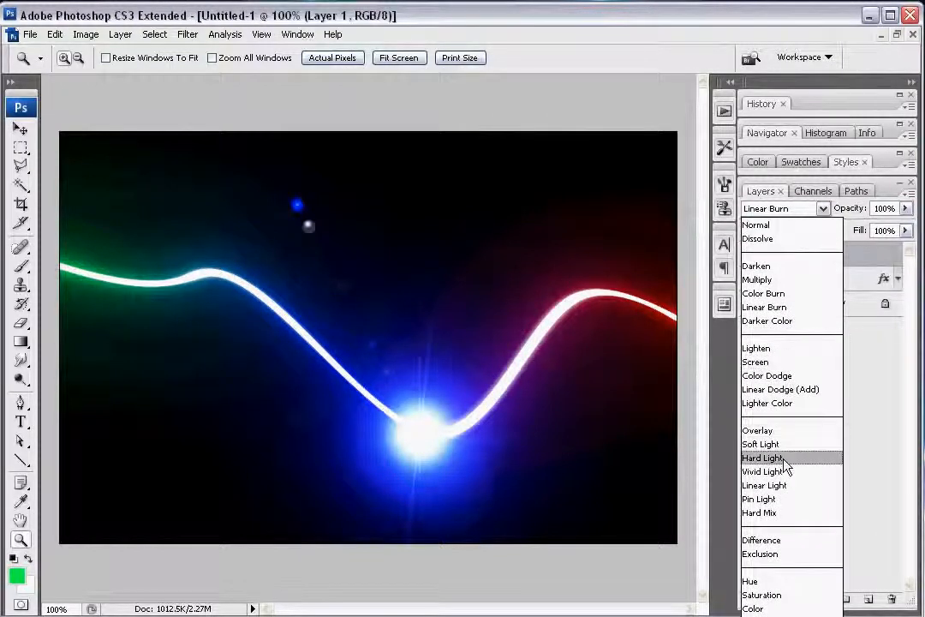
left_click(781, 457)
left_click(823, 208)
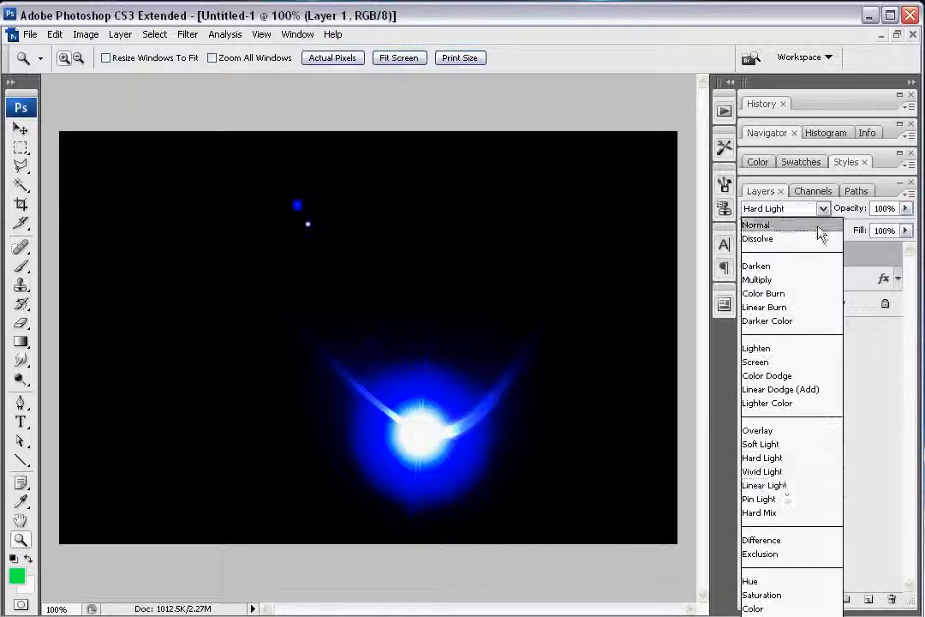
left_click(775, 443)
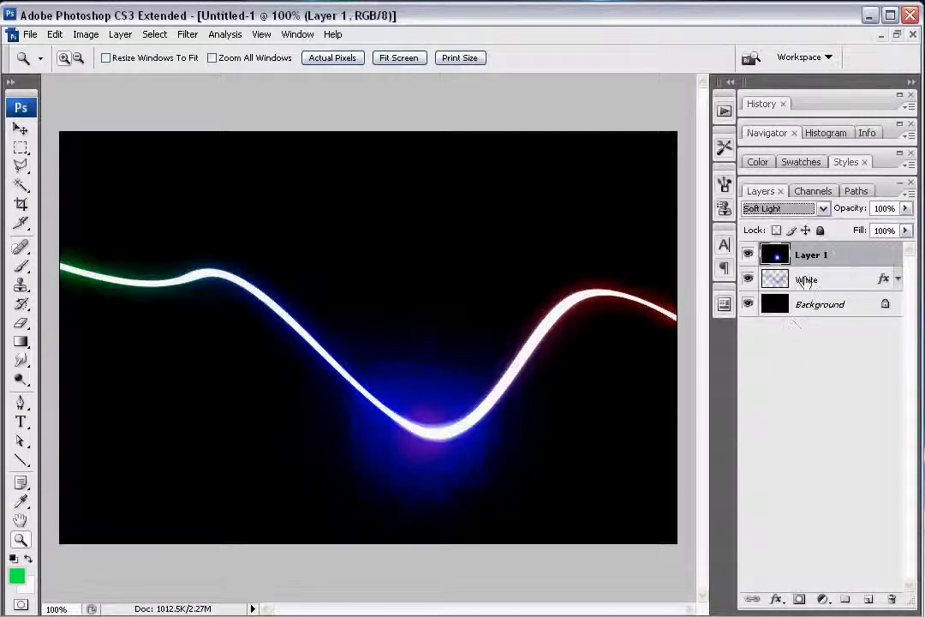
left_click(822, 208)
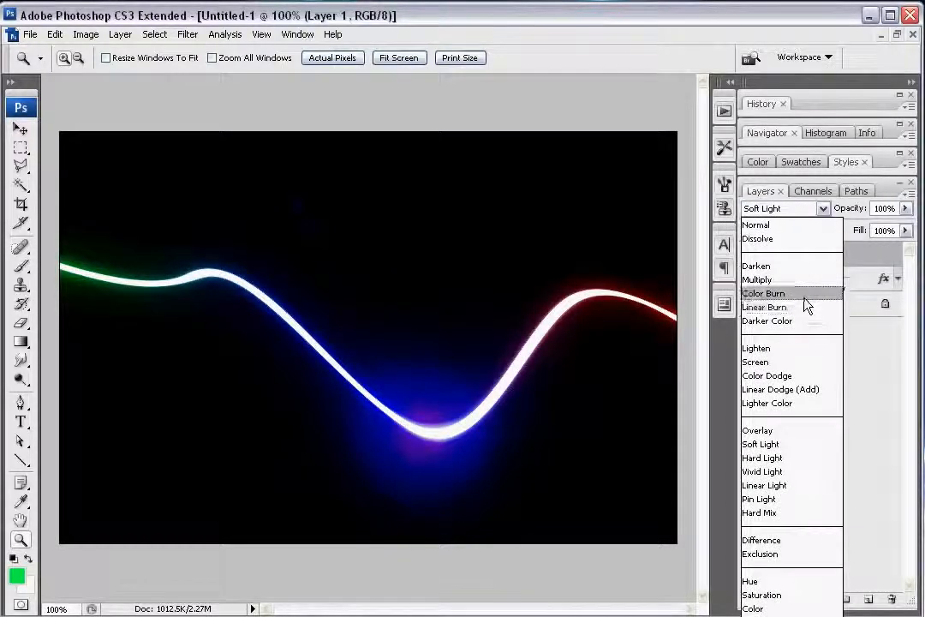
left_click(804, 297)
left_click(823, 208)
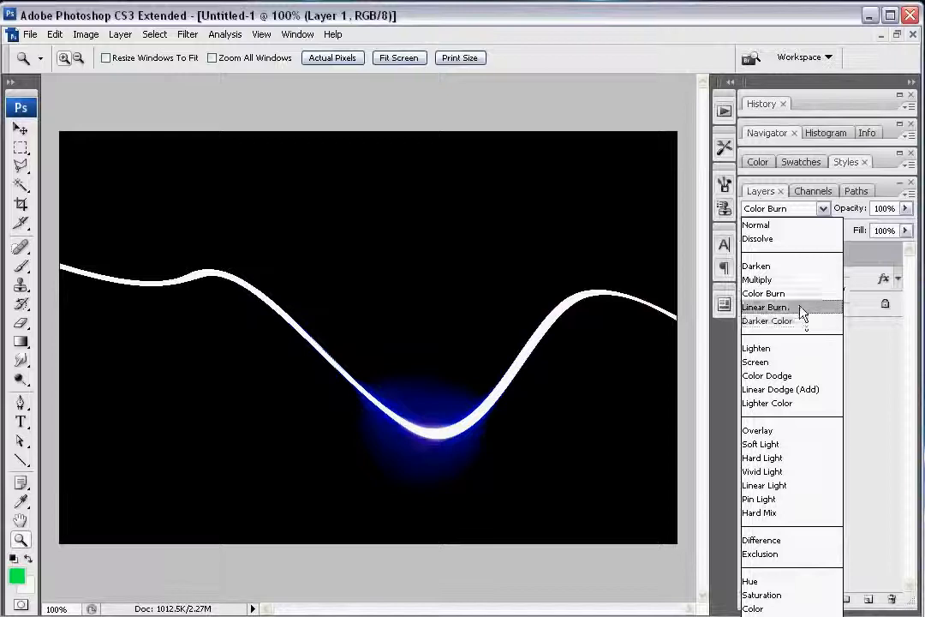
left_click(802, 306)
Step: Cycle Layer 1 through the blend modes from Lighten to Difference to compare their effect on the flare
key("shift+plus")
key("shift+plus")
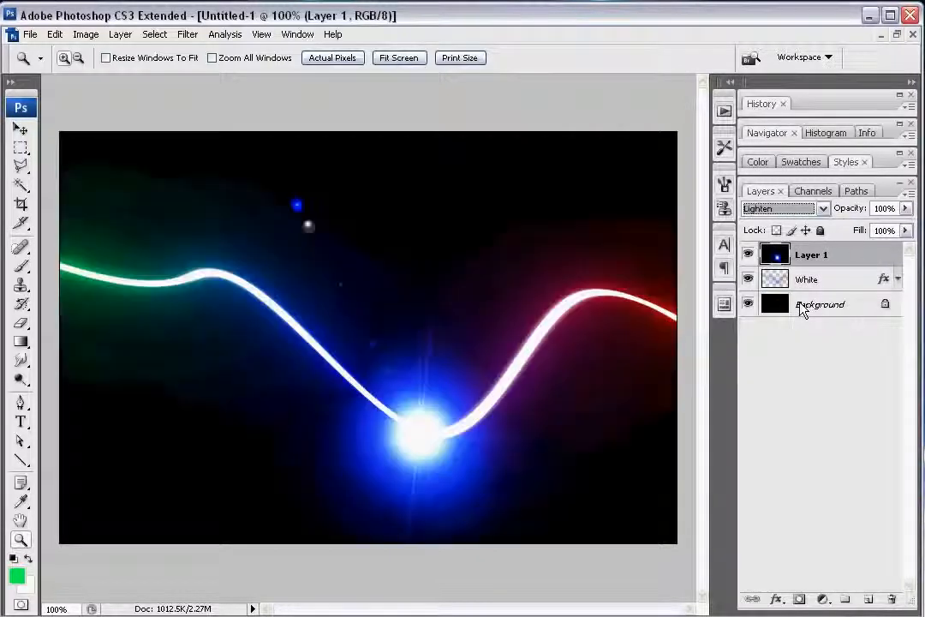
key("Down")
key("Up")
key("Down")
key("Down")
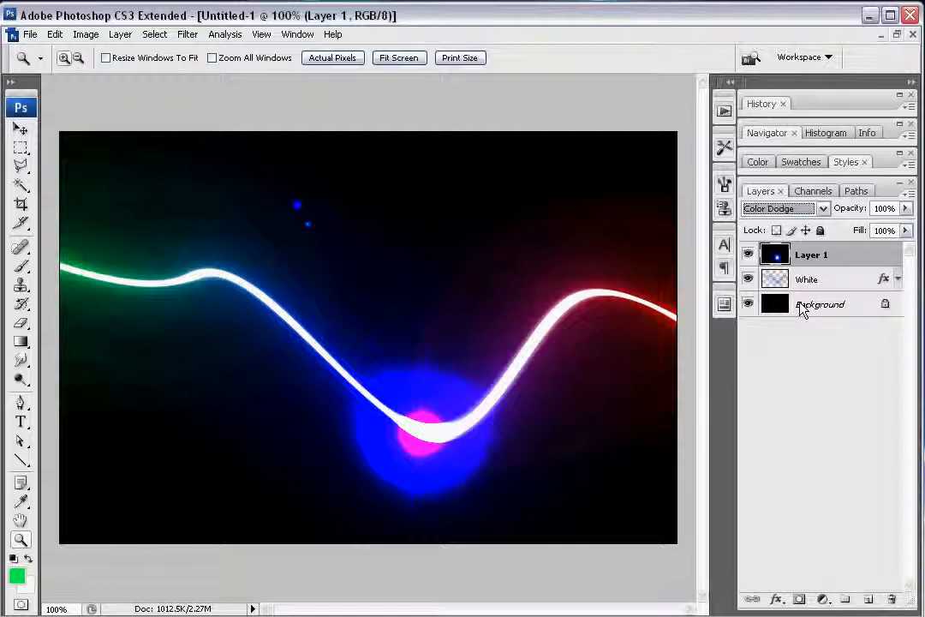
key("Down")
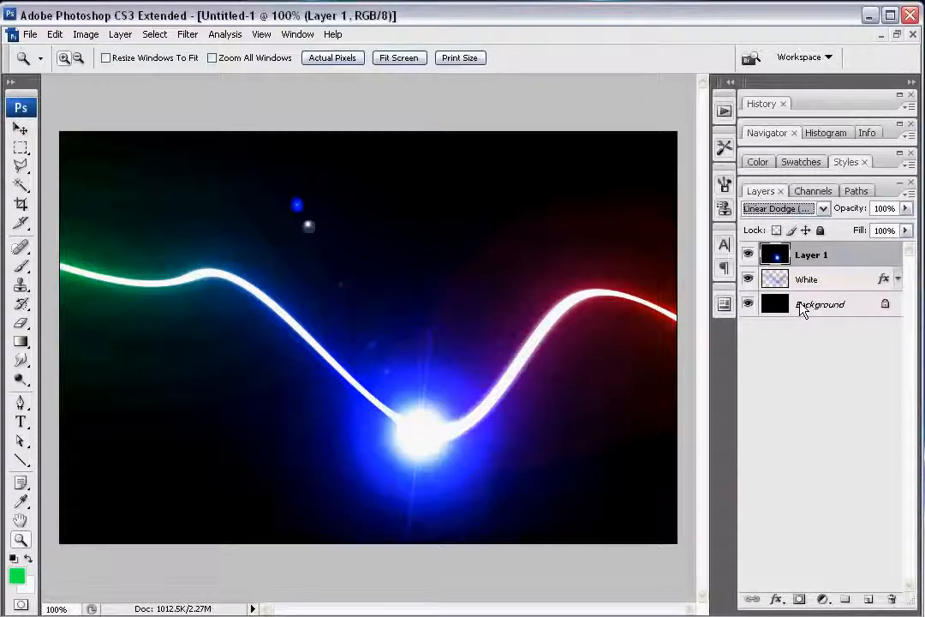
key("Down")
key("Down")
key("Down")
key("Down")
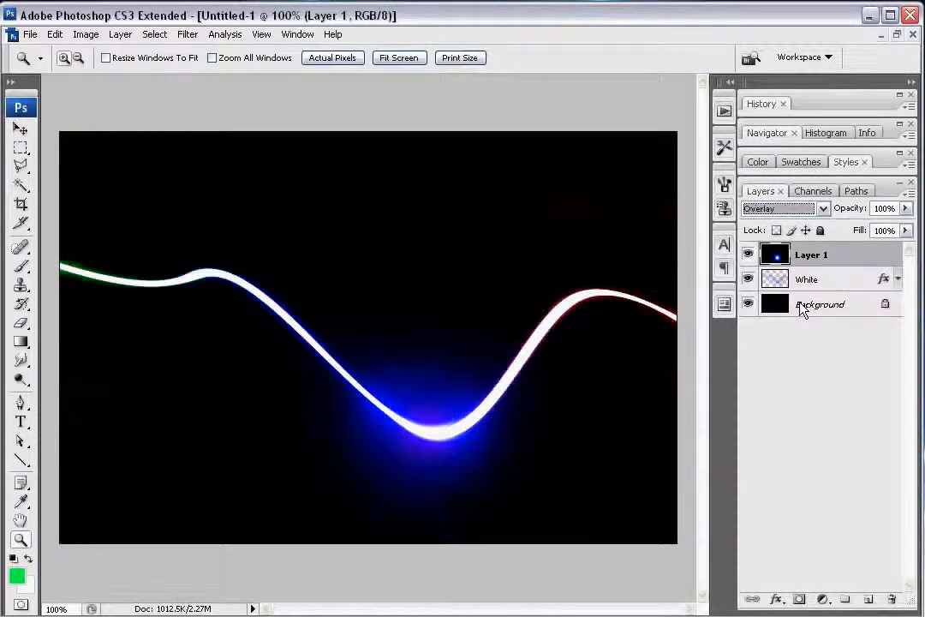
key("Down")
key("Down")
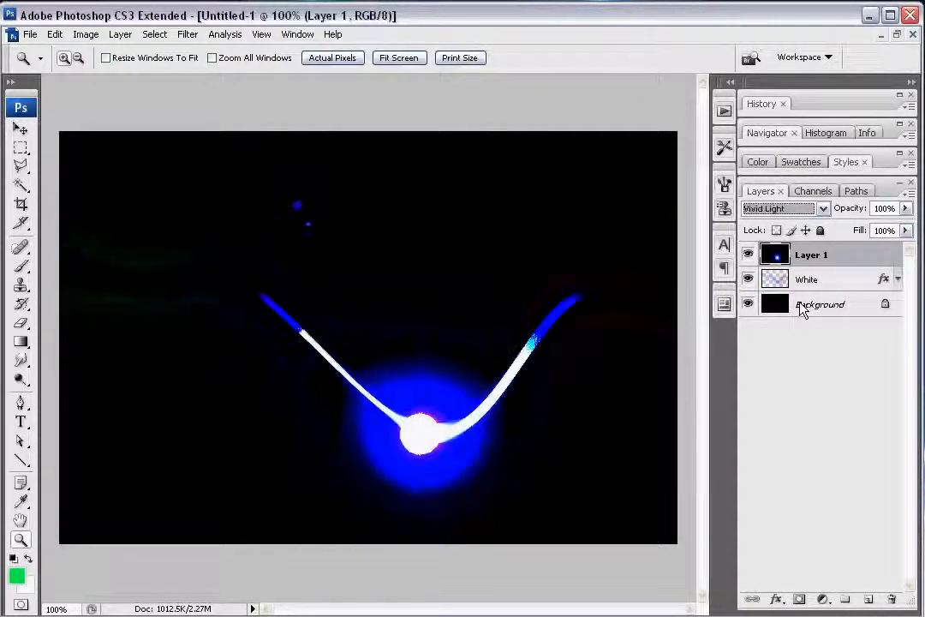
key("Down")
key("Down")
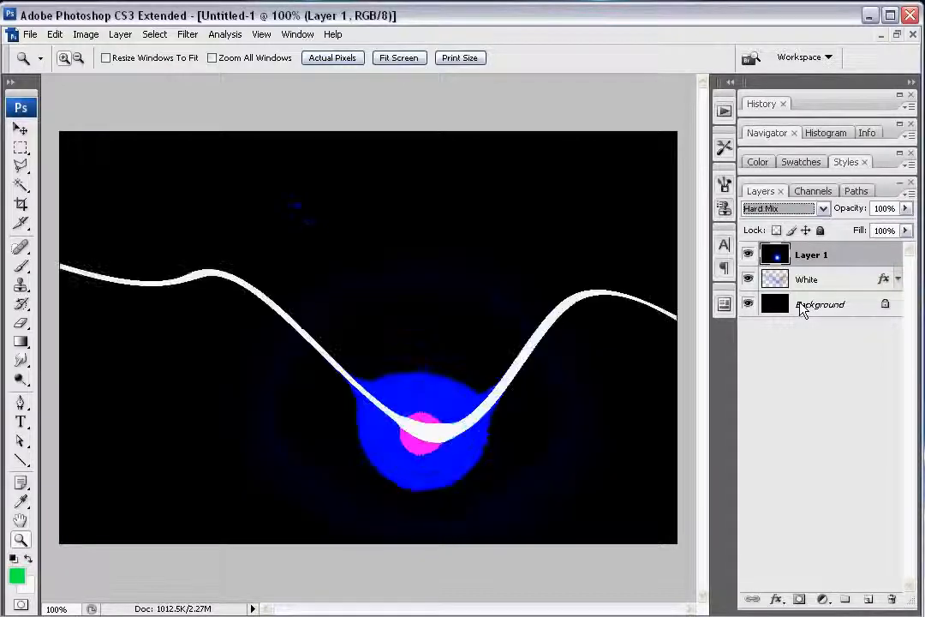
key("Down")
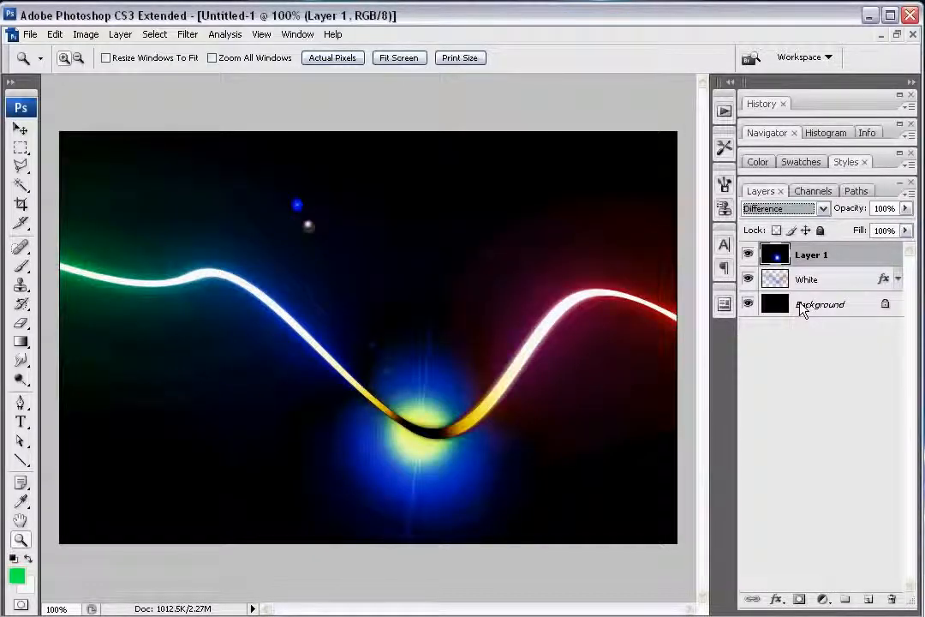
Step: Delete the lens flare layer, Layer 1, and leave no layer selected
left_click_drag(792, 255, 892, 601)
left_click(825, 458)
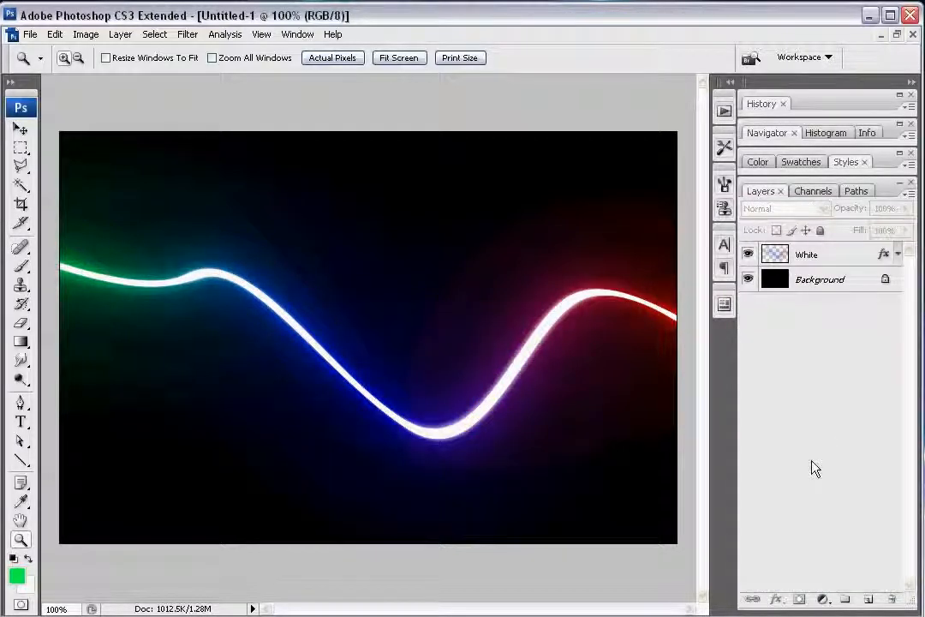